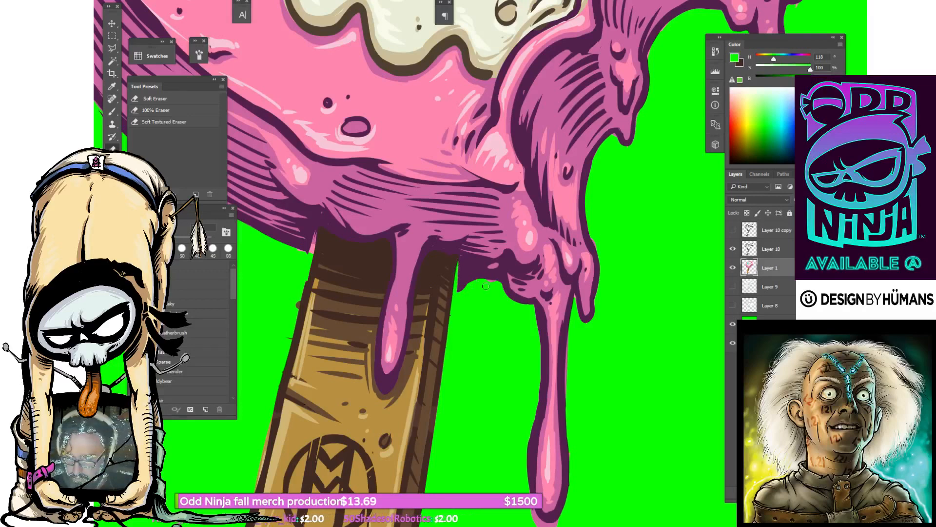
Erase the pink spill outside the outline of the long drip hanging beside the popsicle stick on Layer 1.
drag(479, 280, 496, 280)
drag(530, 315, 511, 271)
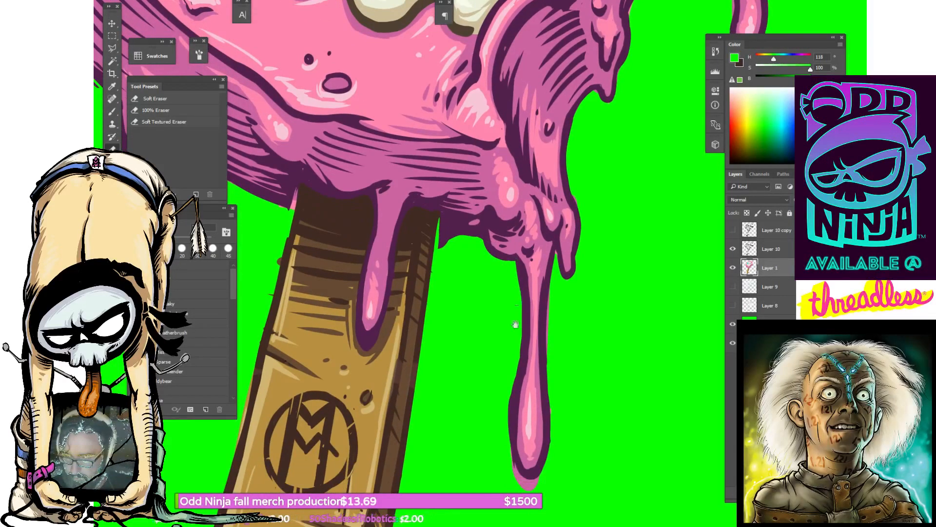
drag(516, 323, 510, 193)
drag(514, 353, 535, 352)
drag(563, 305, 542, 333)
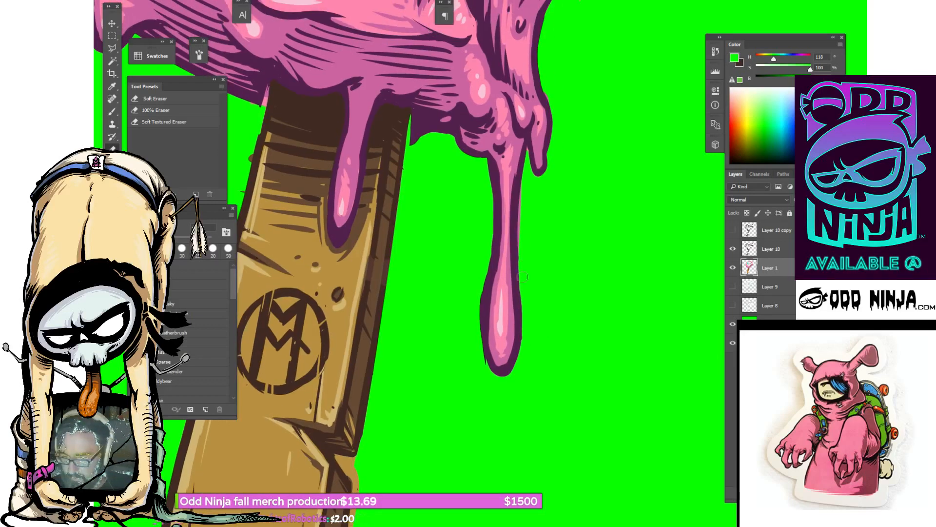
drag(529, 280, 522, 337)
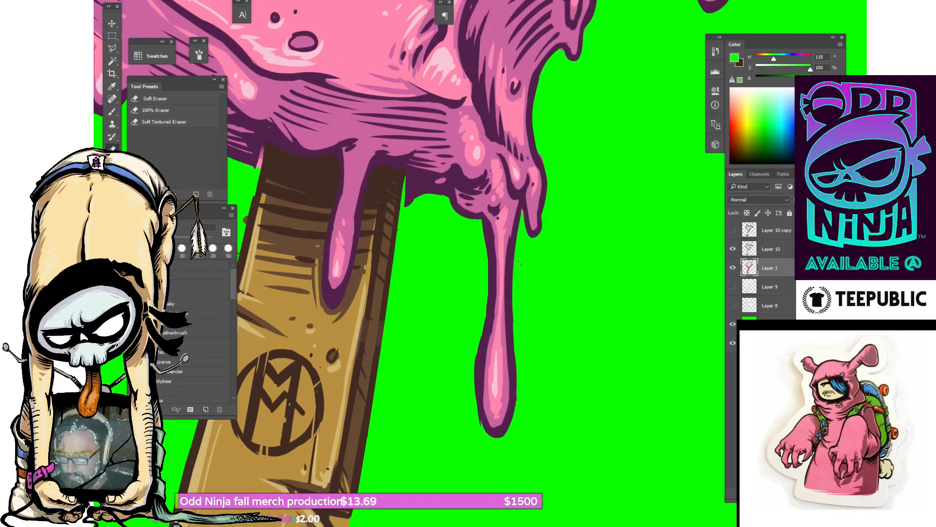
drag(522, 210, 508, 323)
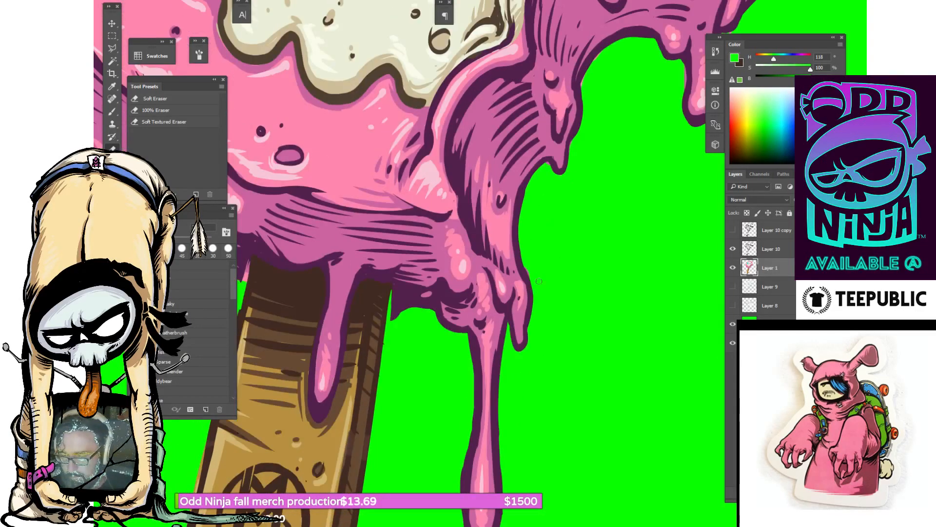
Enlarge the eraser and clean the stray color along the outer edge of the melted pink beneath the skull's jaw.
drag(529, 275, 525, 265)
key(bracketright)
mouse_move(532, 194)
mouse_down()
mouse_move(522, 242)
mouse_move(539, 210)
mouse_up()
drag(593, 190, 531, 309)
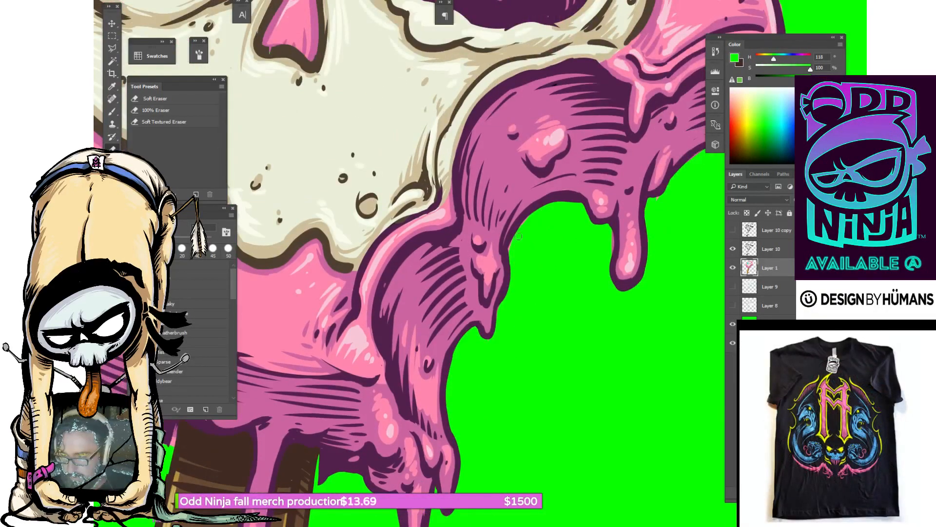
drag(575, 205, 512, 193)
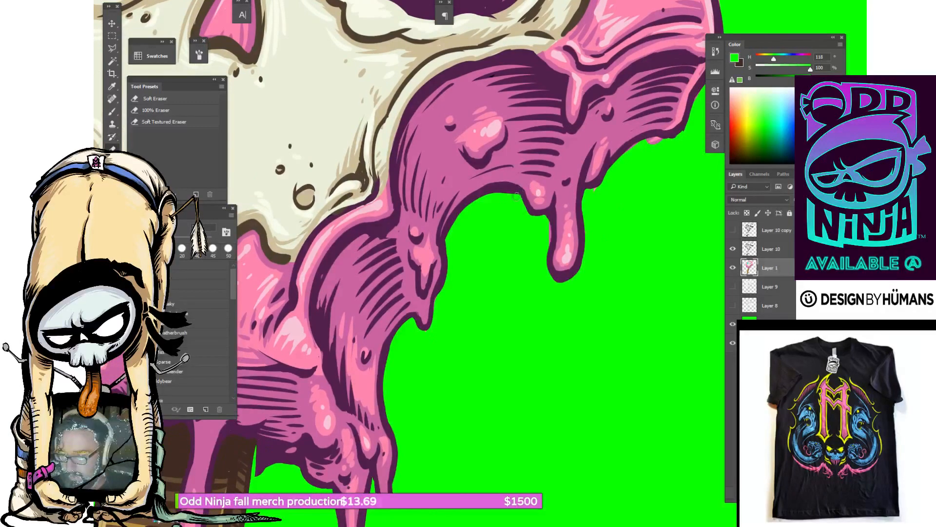
drag(563, 264, 540, 237)
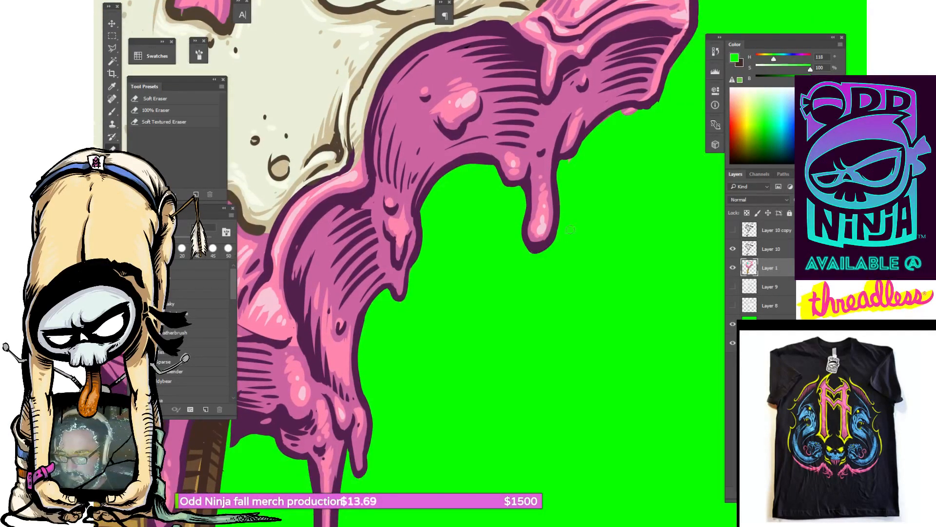
Erase the leftover pink spill beneath the arch of dripping ice cream, up to the underside of the cheek bulge.
key(ctrl+plus)
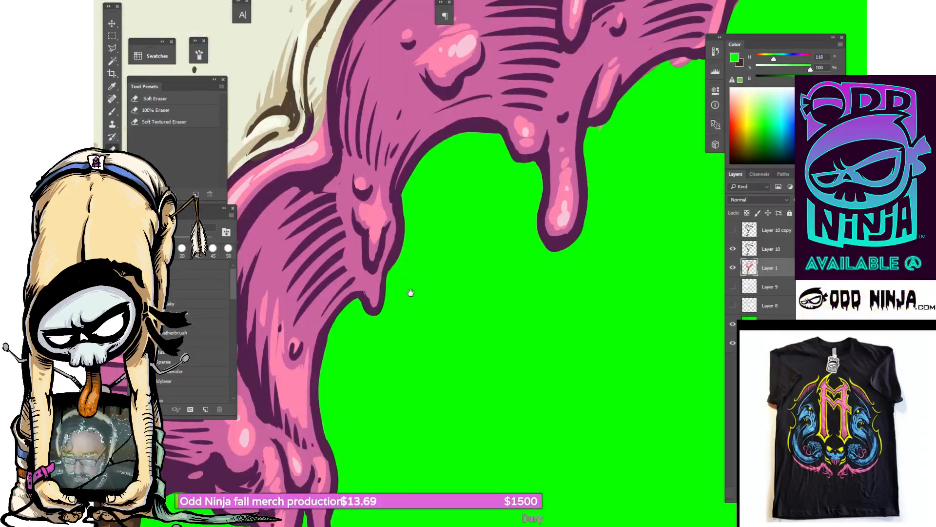
drag(388, 305, 455, 298)
drag(465, 363, 444, 186)
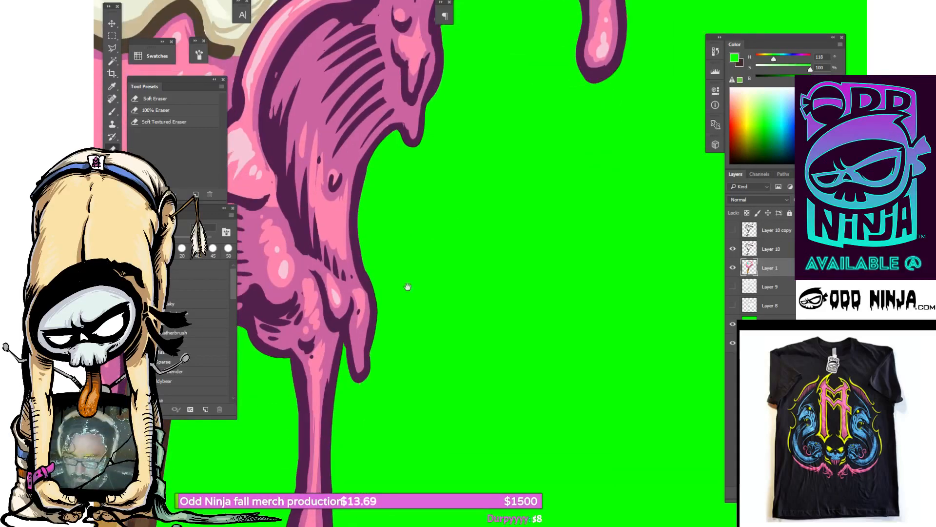
drag(408, 287, 467, 276)
drag(570, 185, 449, 341)
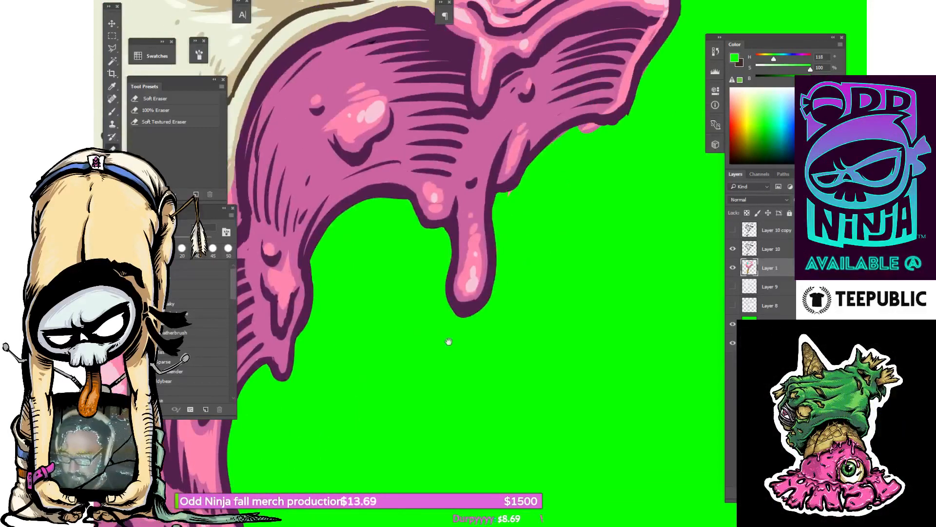
drag(570, 165, 509, 263)
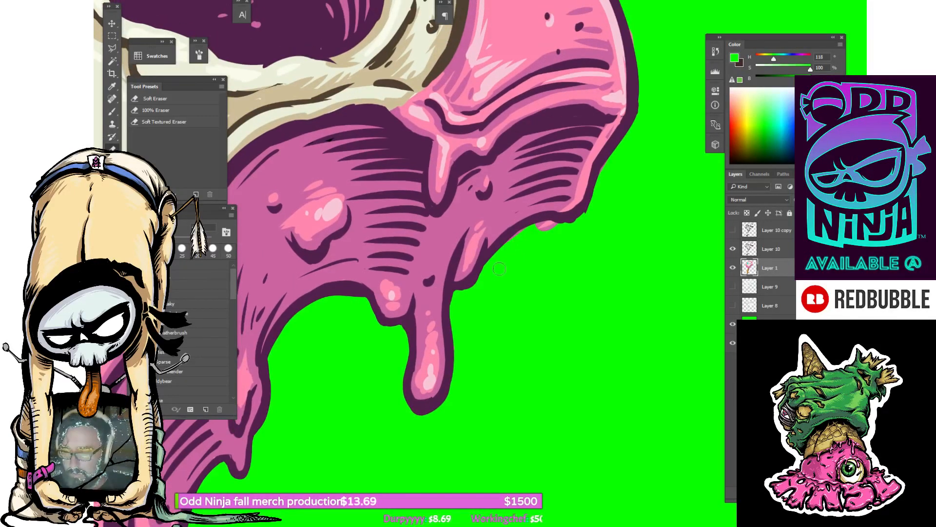
scroll(577, 226, up, 2)
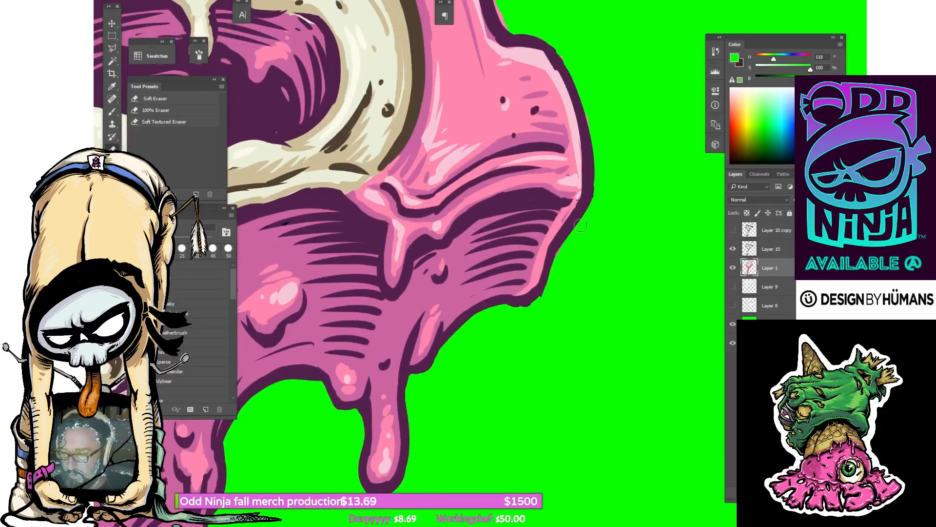
Erase the pink spill outside the outline of the cheek bulge and the notch below the brow.
drag(601, 171, 577, 300)
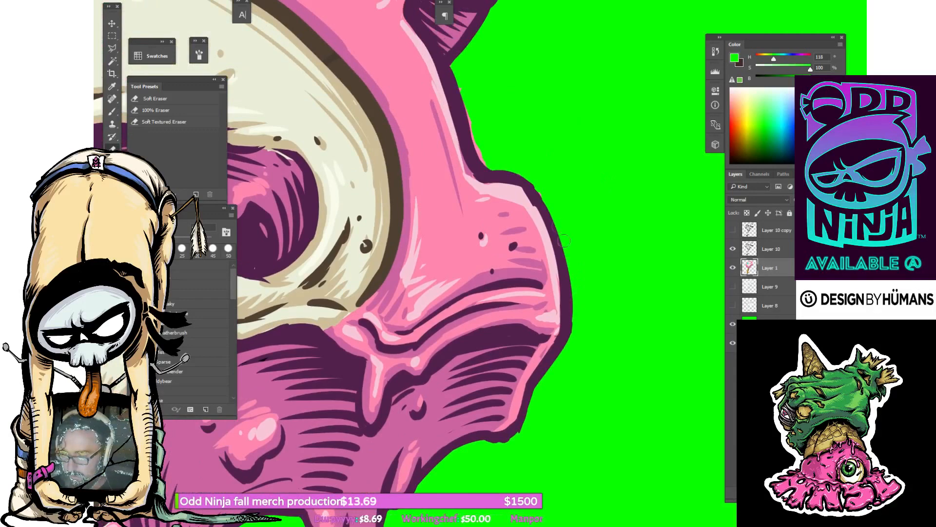
drag(543, 178, 559, 235)
drag(519, 201, 537, 257)
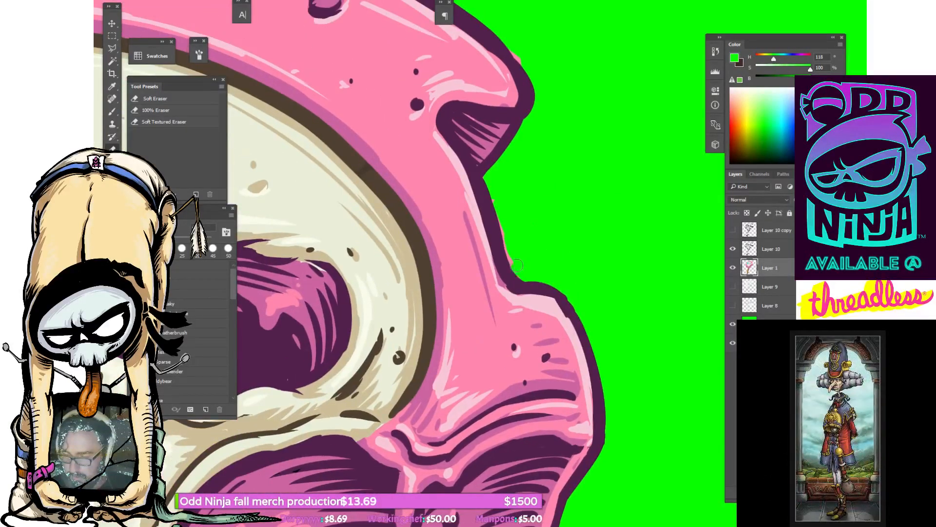
drag(501, 169, 501, 240)
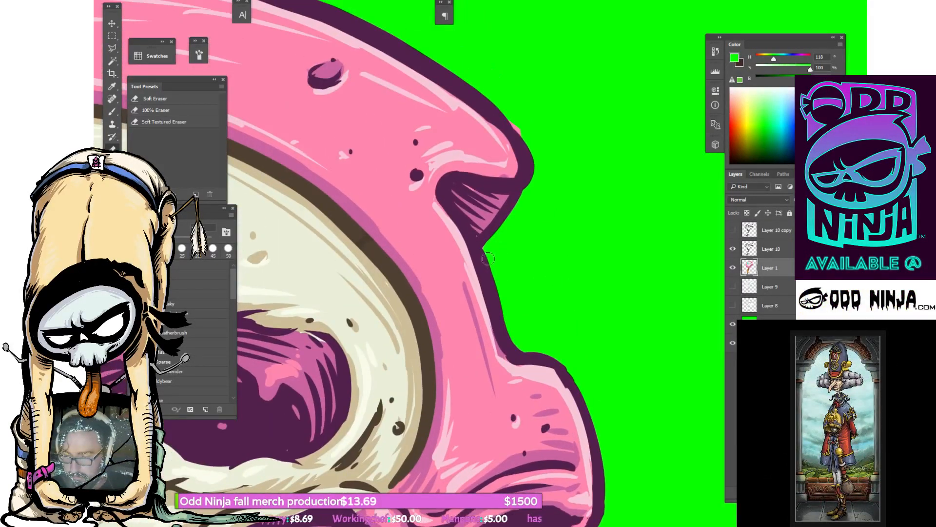
drag(530, 156, 551, 273)
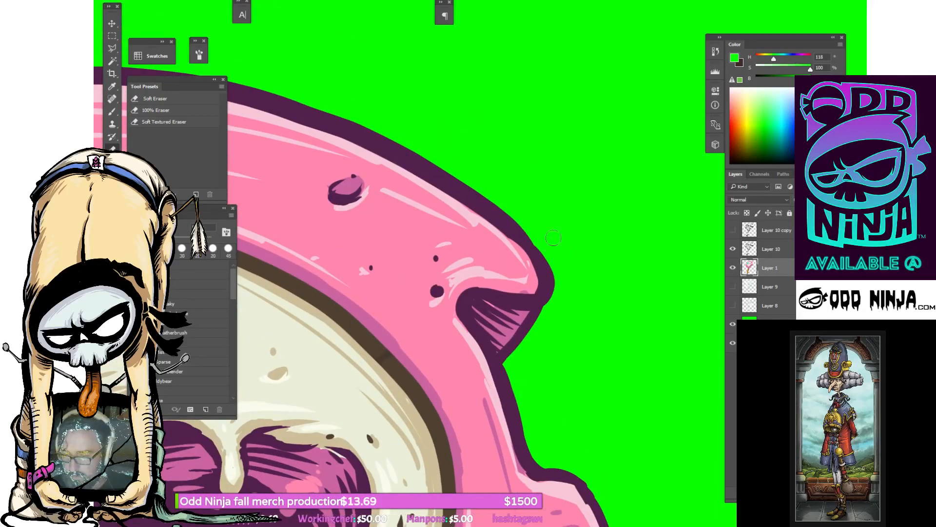
Erase the color spill along the brow tip and over the top outline of the pink head.
drag(471, 186, 553, 249)
drag(301, 128, 549, 190)
drag(312, 208, 621, 119)
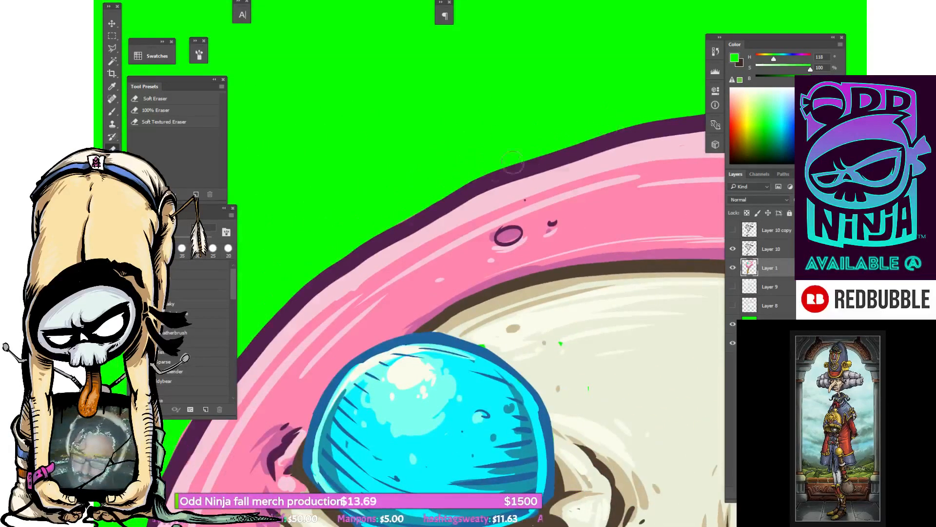
mouse_move(513, 163)
mouse_down()
mouse_move(341, 280)
mouse_move(414, 185)
mouse_up()
key([)
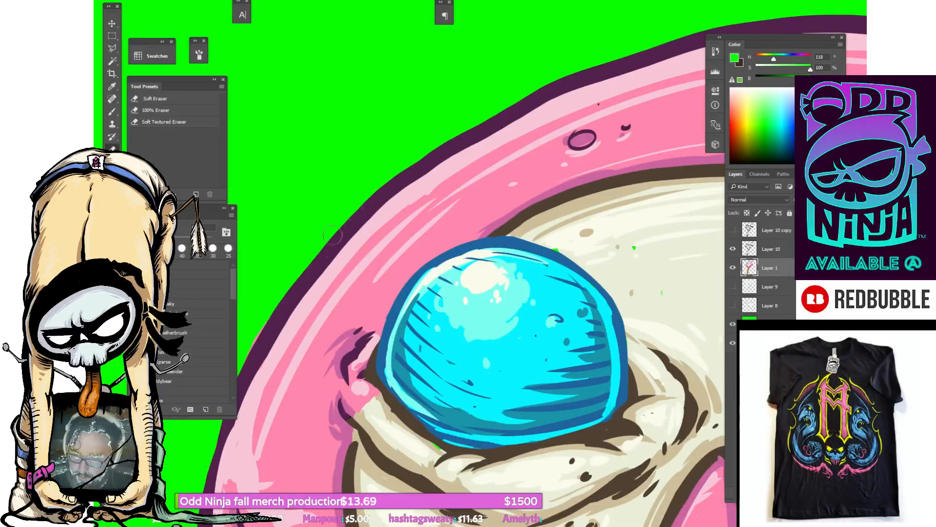
Erase the stray color outside the head's outline on the blue eyeball's side, down to the shaded cheek.
drag(318, 263, 410, 133)
drag(306, 305, 344, 155)
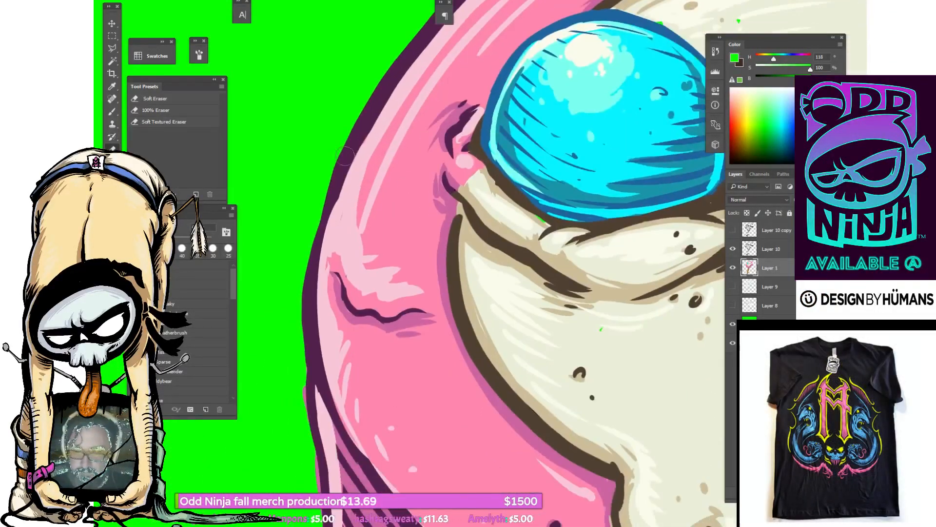
drag(300, 340, 290, 246)
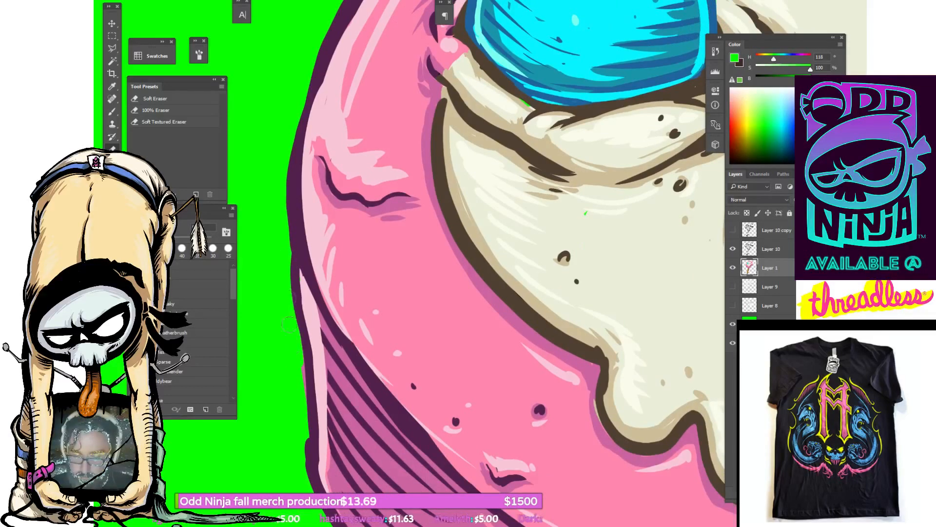
drag(304, 375, 304, 244)
Sample the light pink highlight with the Brush and touch up the highlight strip along the shaded cheek's edge.
key(b)
alt+click(293, 218)
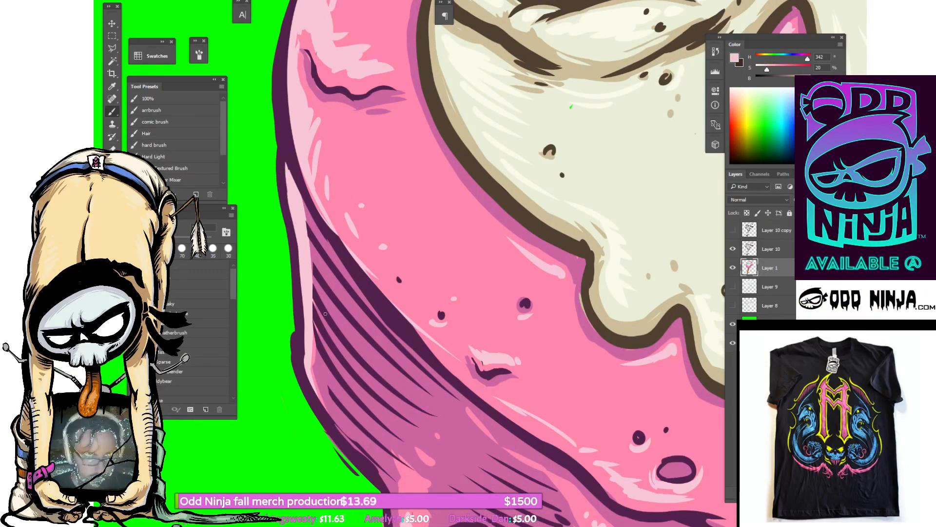
mouse_move(325, 265)
mouse_down()
mouse_move(363, 274)
mouse_move(331, 276)
mouse_up()
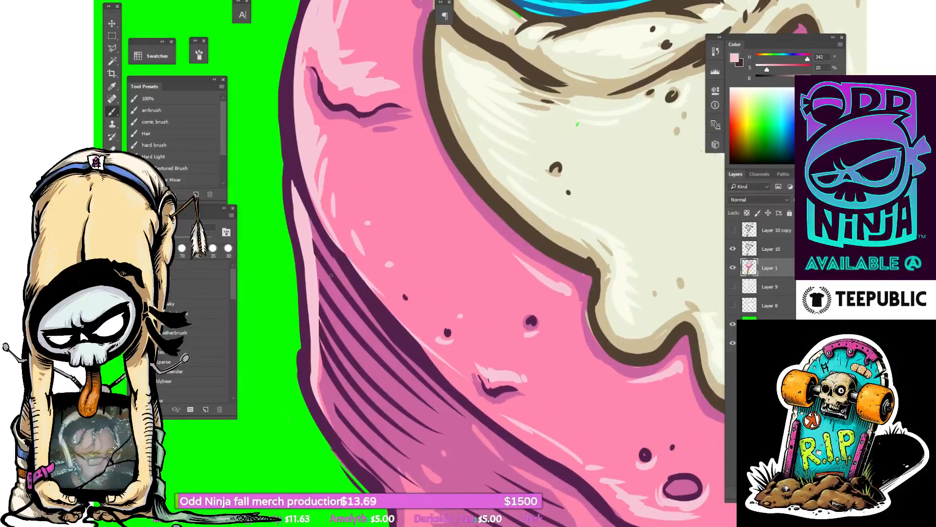
drag(429, 271, 416, 241)
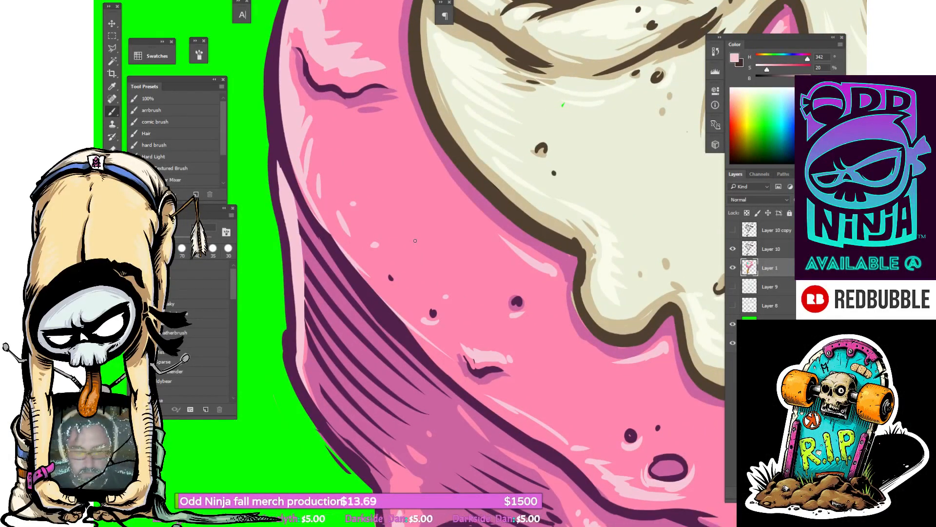
Erase the color spill outside the shaded cheek's outline down to the short drip.
key(e)
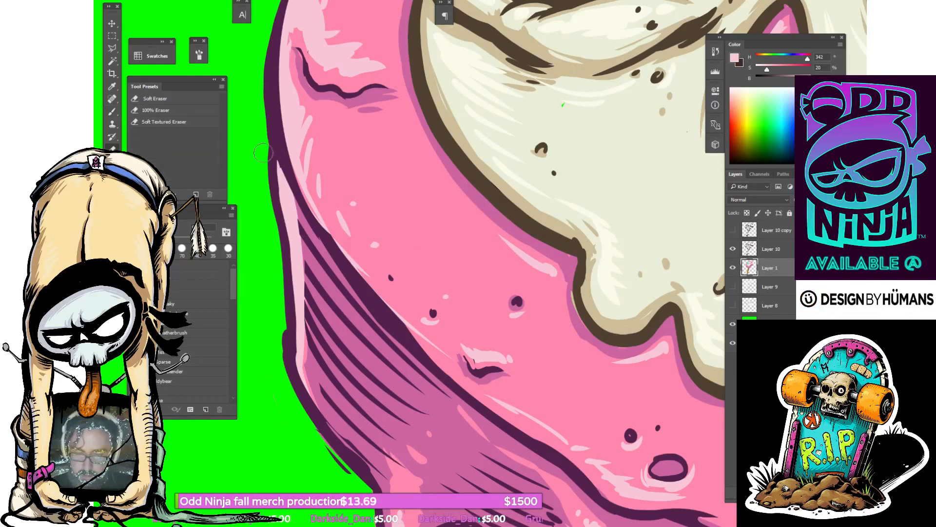
drag(293, 406, 250, 296)
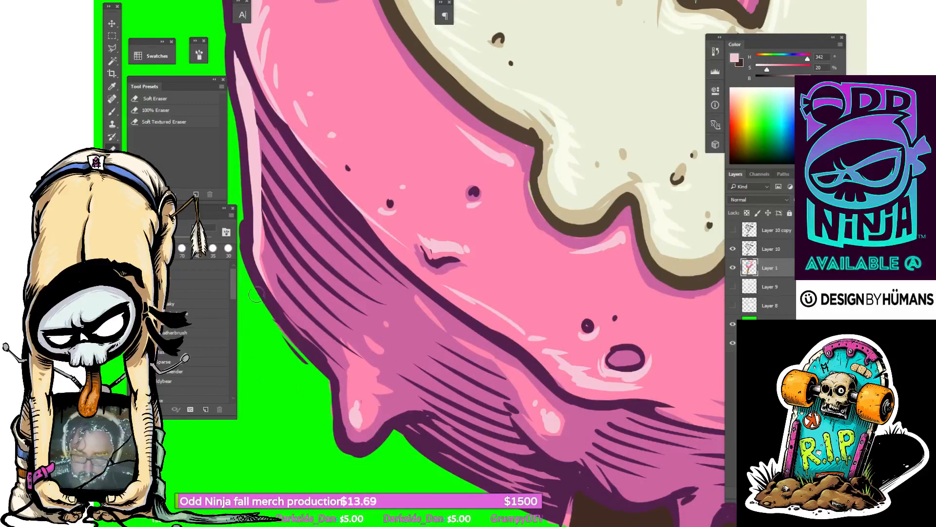
drag(324, 387, 326, 264)
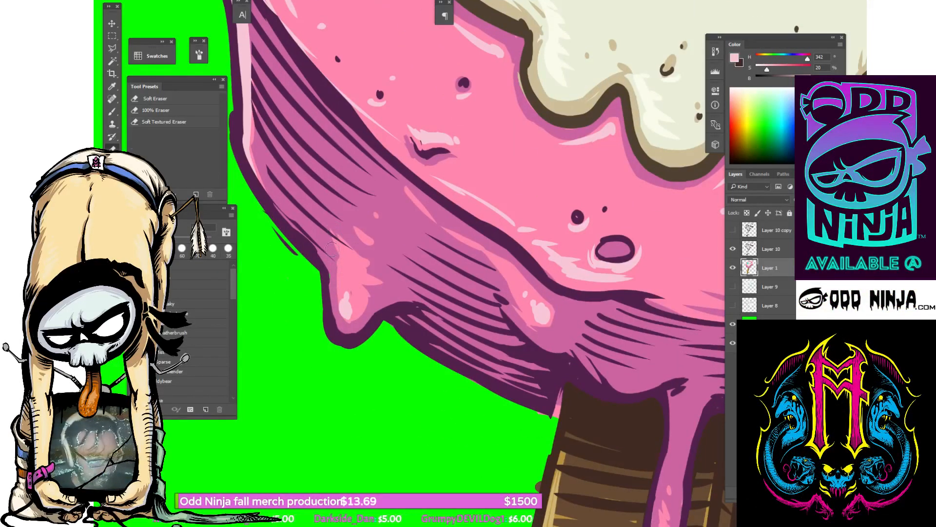
Sample the mid-pink shading beside the short drip, and erase the spill along the underside up to the stick.
key(b)
alt+click(329, 265)
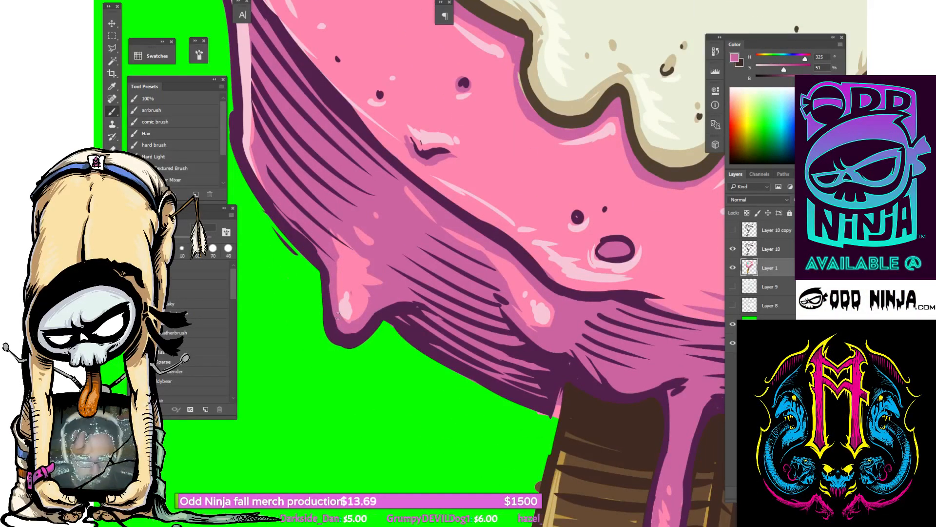
key(e)
mouse_move(412, 373)
mouse_down()
mouse_move(388, 317)
mouse_move(466, 331)
mouse_up()
drag(510, 352, 521, 358)
mouse_move(497, 336)
mouse_down()
mouse_move(473, 317)
mouse_move(452, 266)
mouse_move(490, 266)
mouse_up()
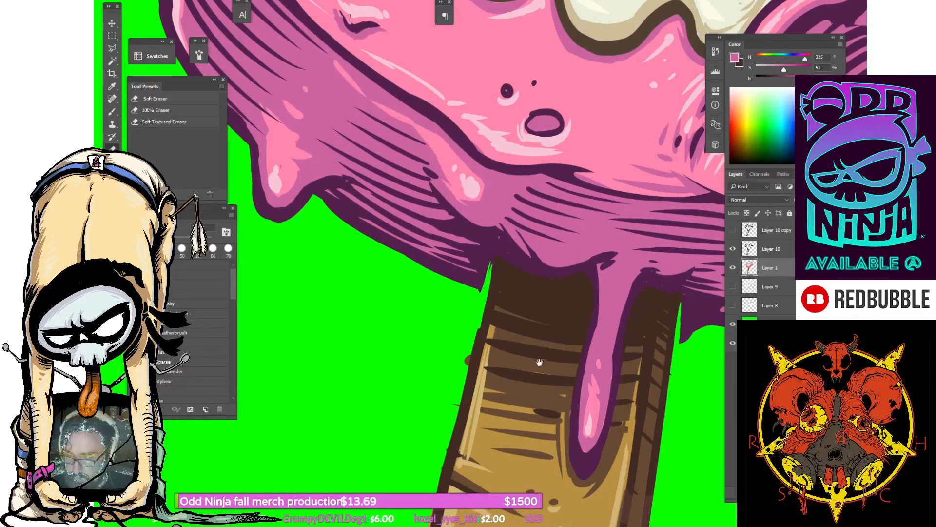
Erase the orange-brown spill along the wooden stick's long outer edge beside the circular emblem.
scroll(459, 210, down, 3)
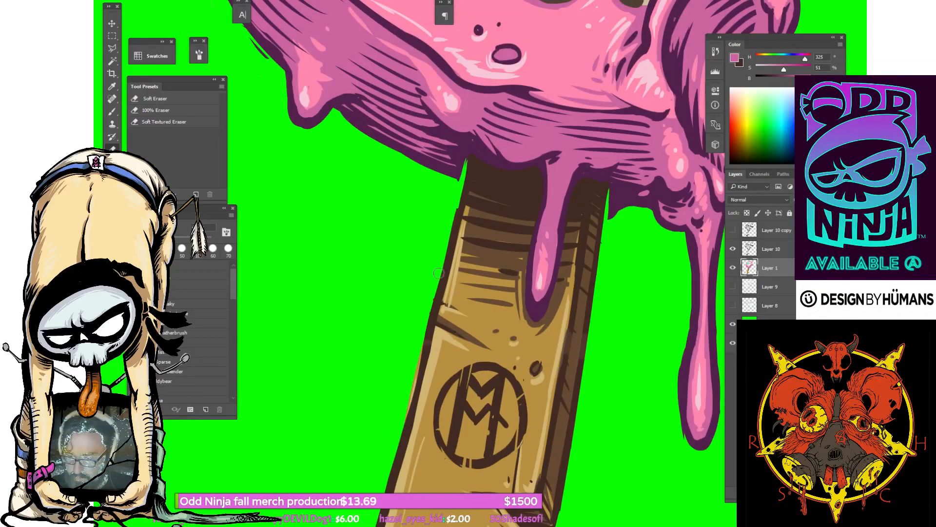
drag(425, 334, 436, 194)
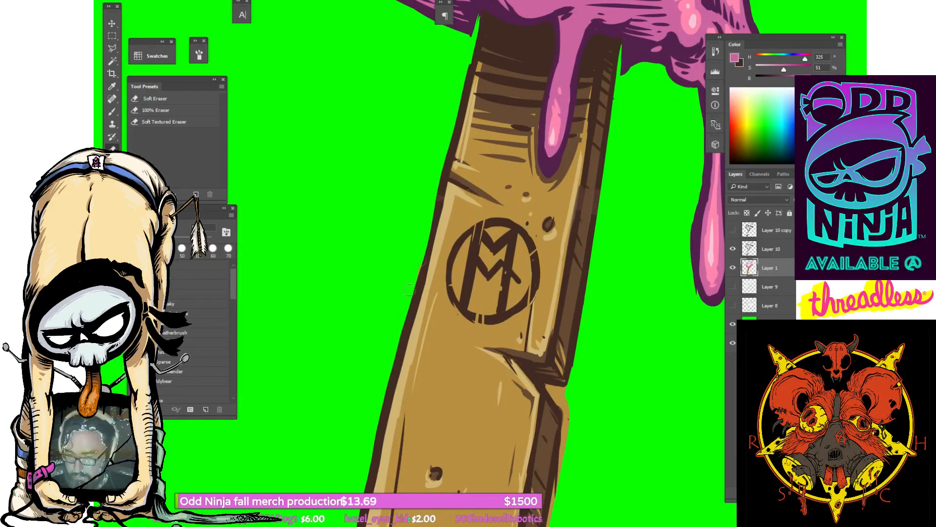
scroll(425, 252, down, 3)
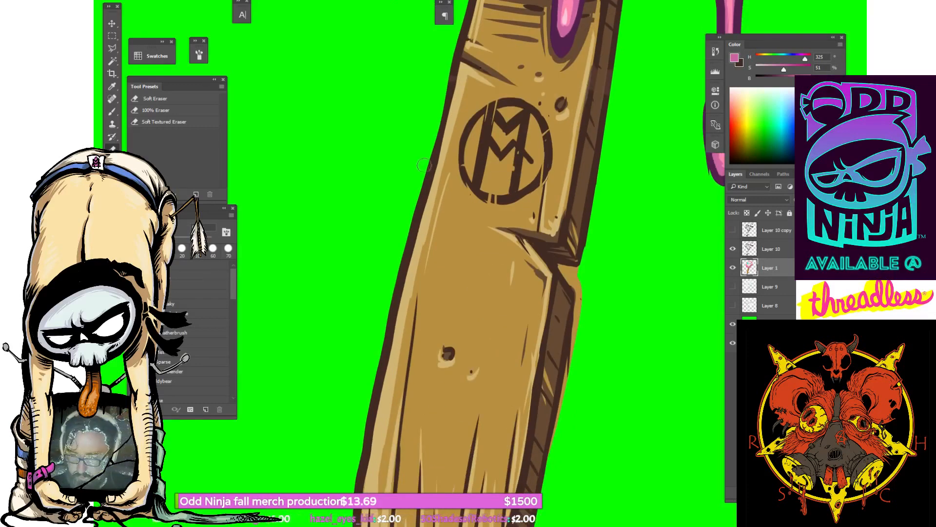
scroll(394, 224, down, 3)
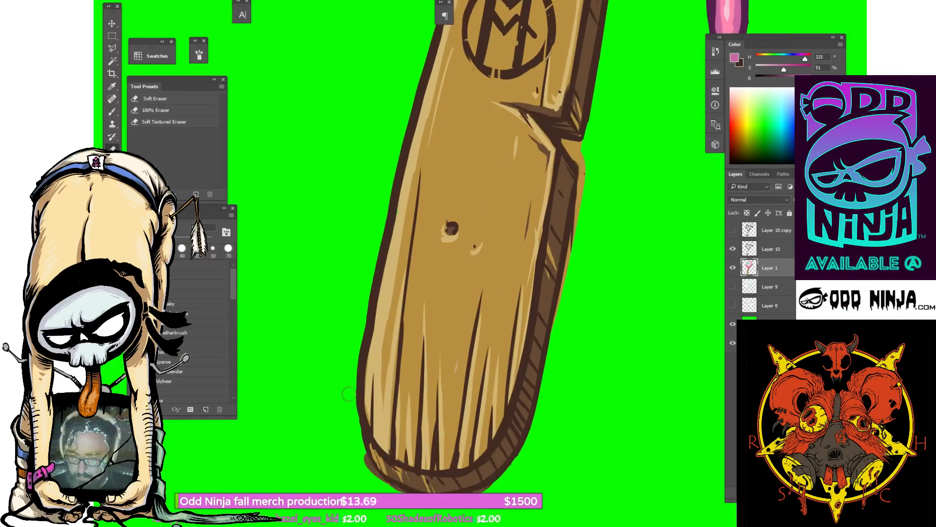
Erase the brown spill outside the outline of the wooden stick's rounded end.
scroll(348, 393, down, 2)
scroll(339, 291, down, 2)
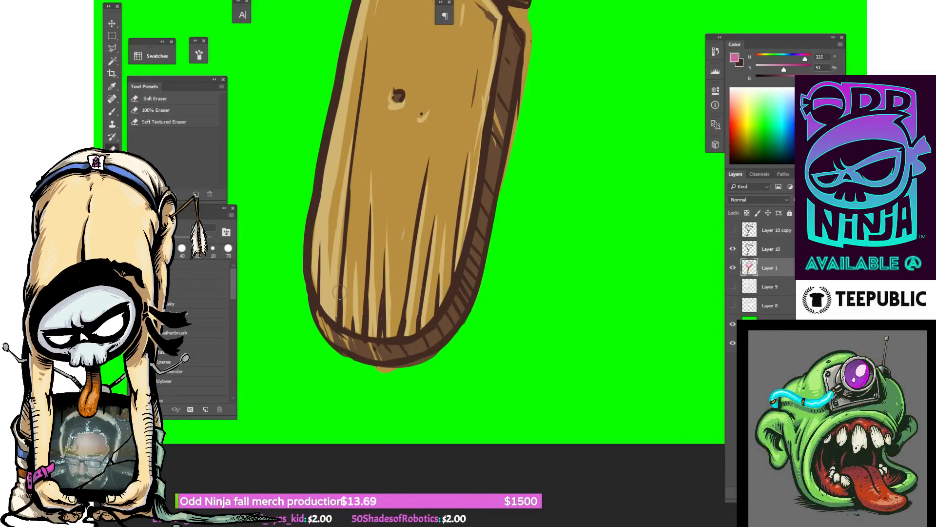
mouse_move(330, 355)
mouse_down()
mouse_move(386, 374)
mouse_move(456, 359)
mouse_up()
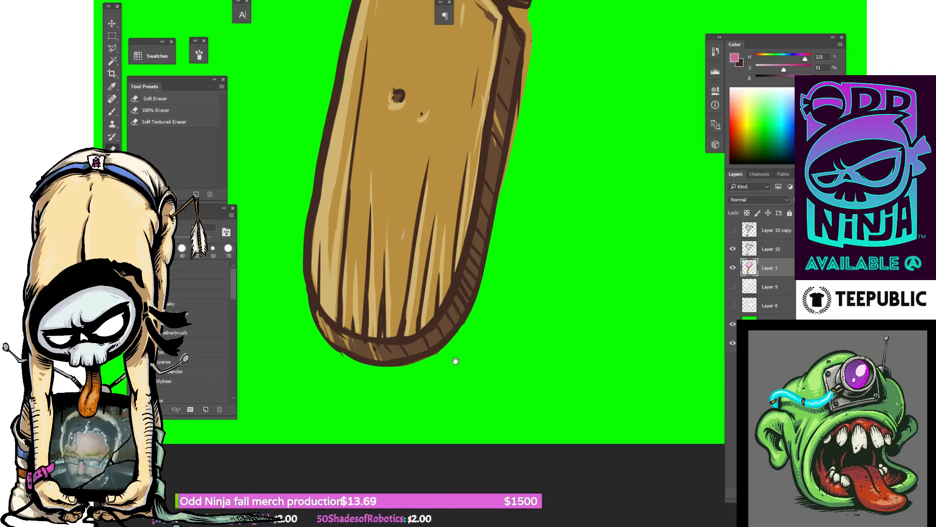
scroll(449, 351, down, 1)
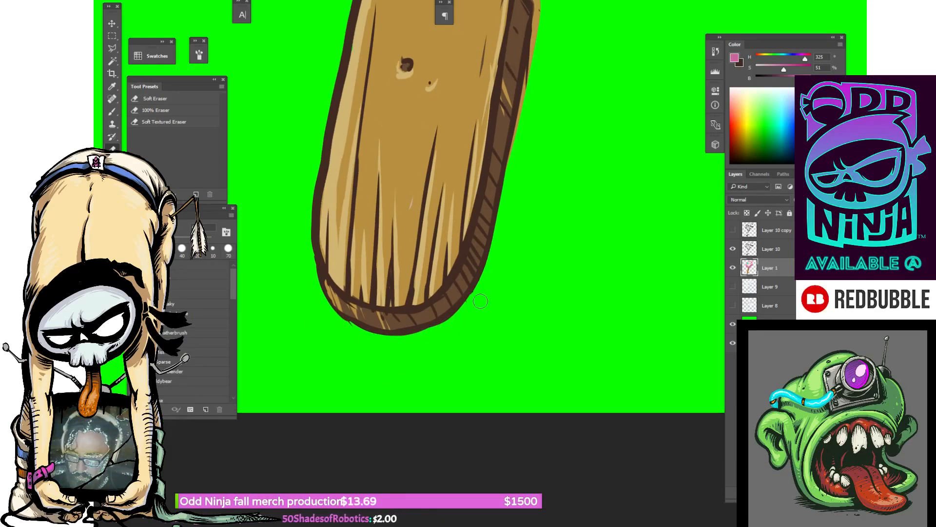
Erase the orange-brown spill along the stick's outer edge below the emblem and inside the notch.
scroll(488, 259, up, 5)
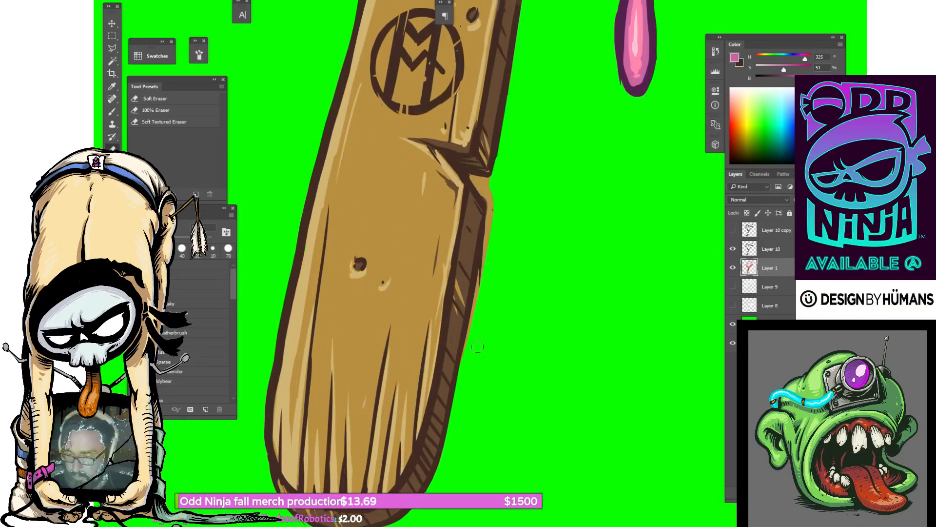
scroll(485, 244, up, 1)
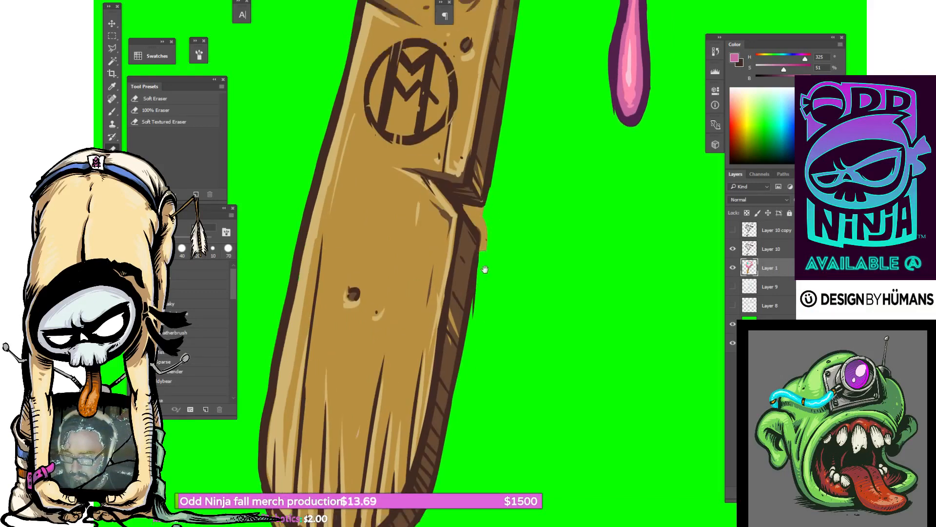
scroll(478, 242, up, 3)
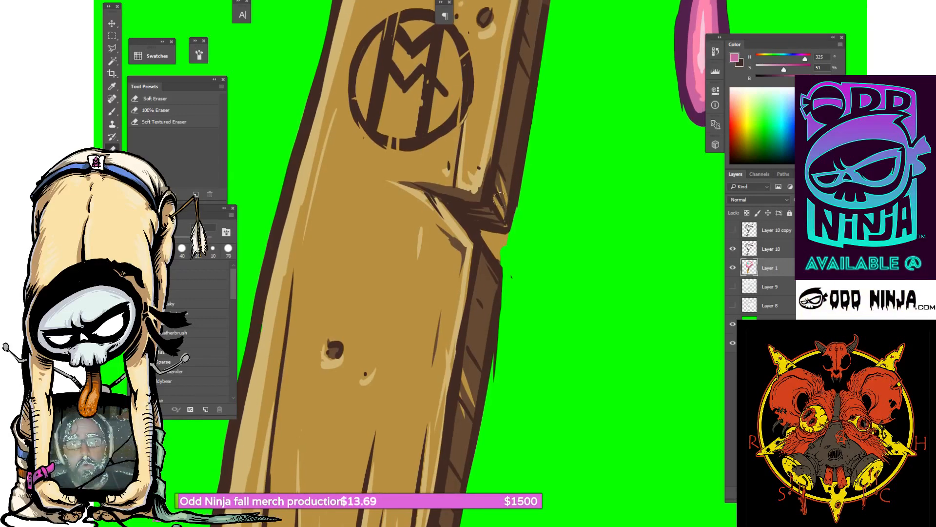
scroll(510, 213, up, 1)
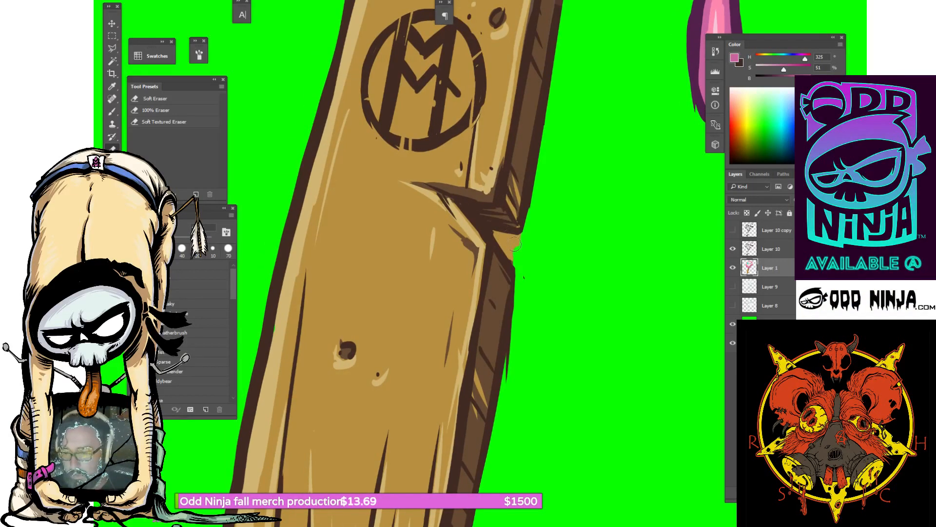
mouse_move(516, 261)
mouse_down()
mouse_move(491, 234)
mouse_move(517, 240)
mouse_move(518, 250)
mouse_move(533, 223)
mouse_up()
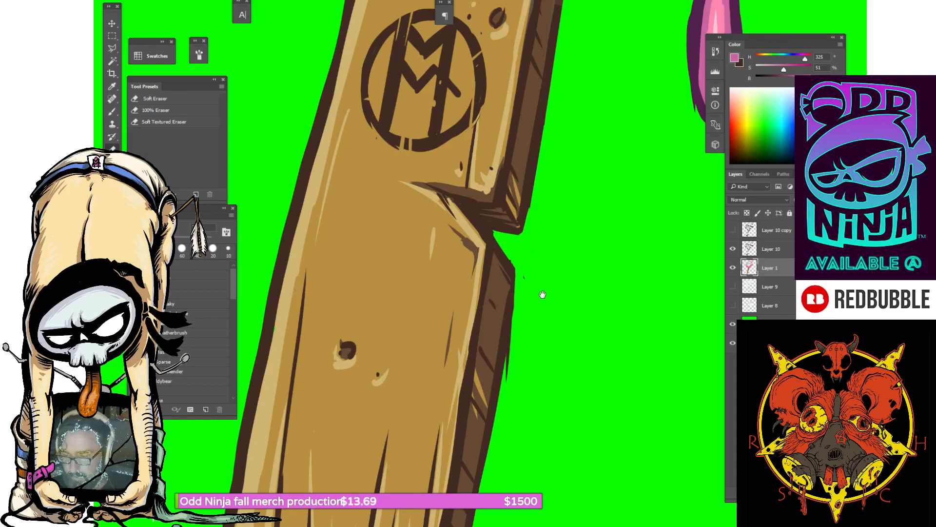
drag(541, 322, 491, 401)
drag(535, 174, 539, 235)
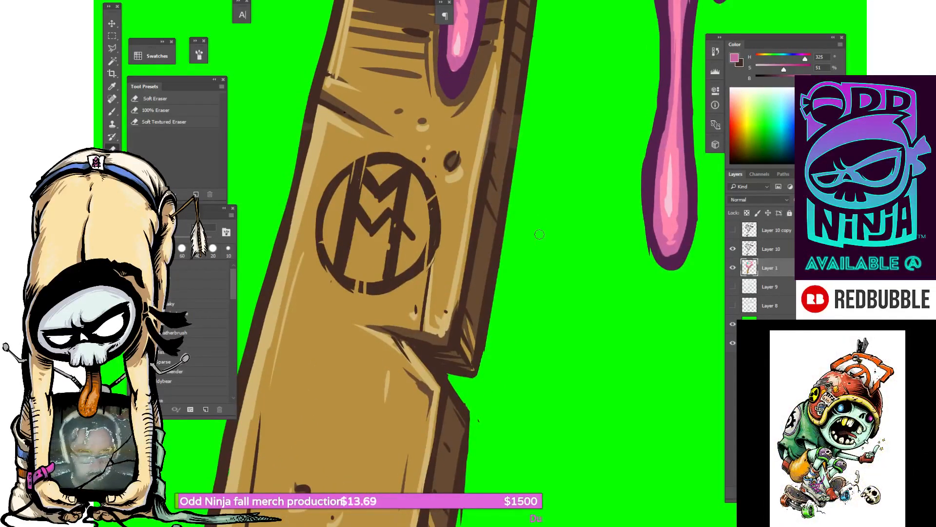
Switch to the brush on Layer 10 and sample the dark brown of the stick's outline.
key(b)
click(777, 252)
scroll(540, 239, up, 3)
alt+click(478, 280)
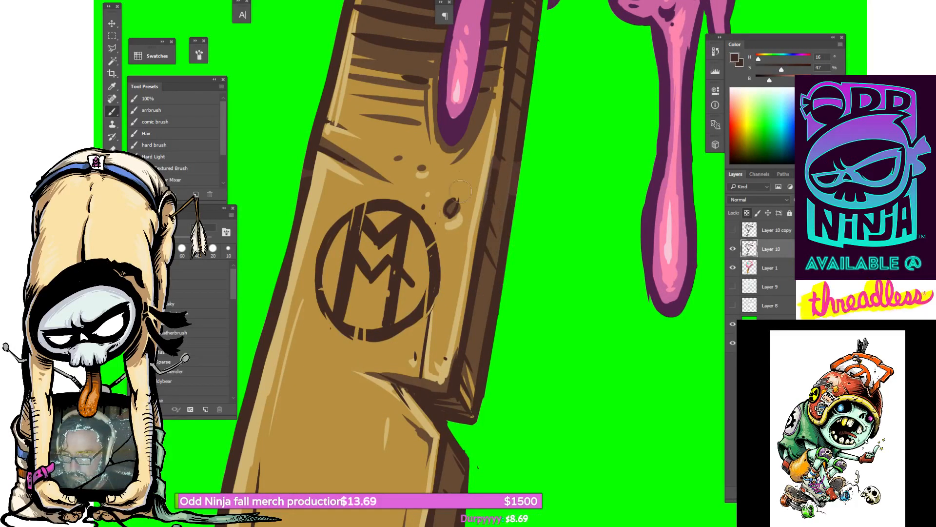
Examine the stick from the drips to its rounded end, and check the whole popsicle for leftover spill.
scroll(519, 234, up, 3)
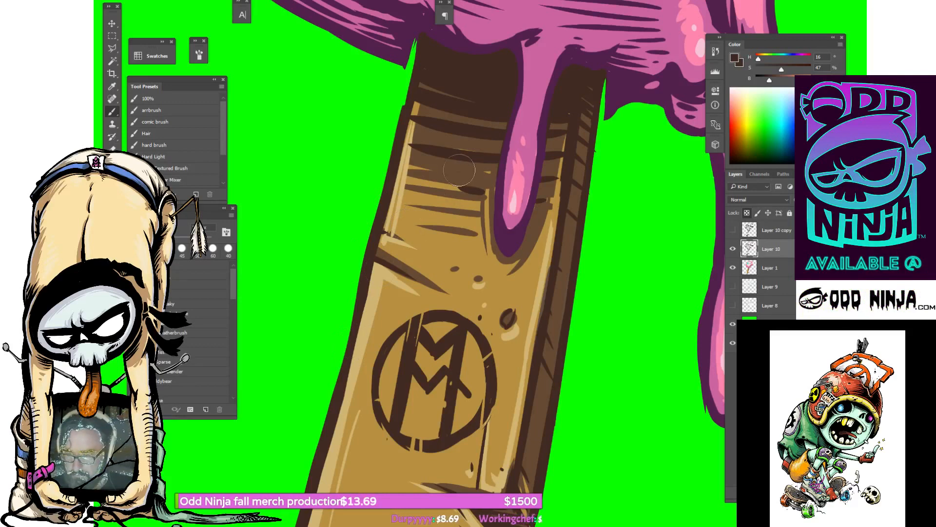
scroll(438, 186, down, 5)
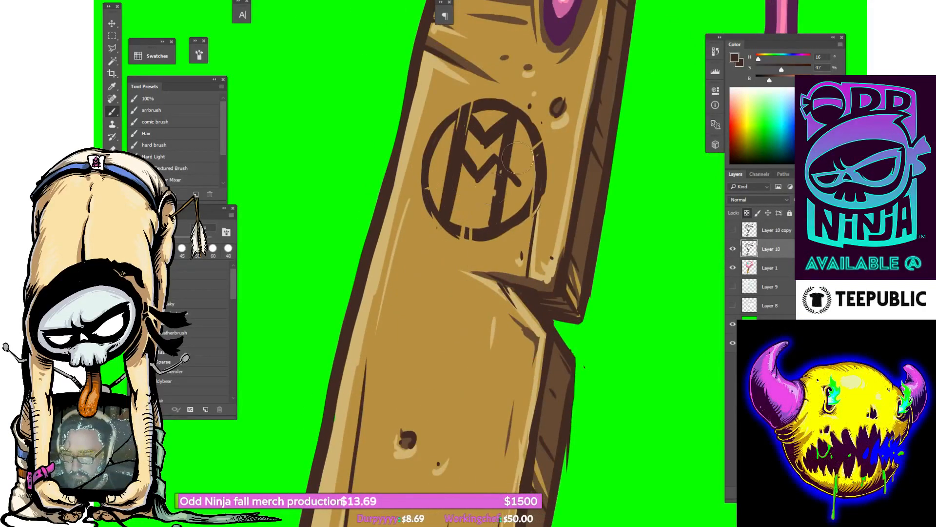
drag(576, 290, 514, 125)
key(ctrl+minus)
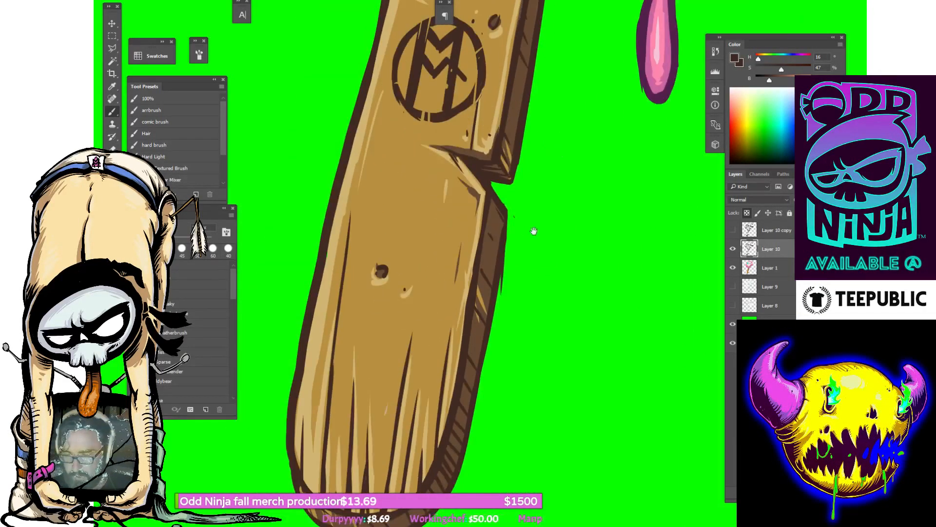
drag(534, 231, 540, 175)
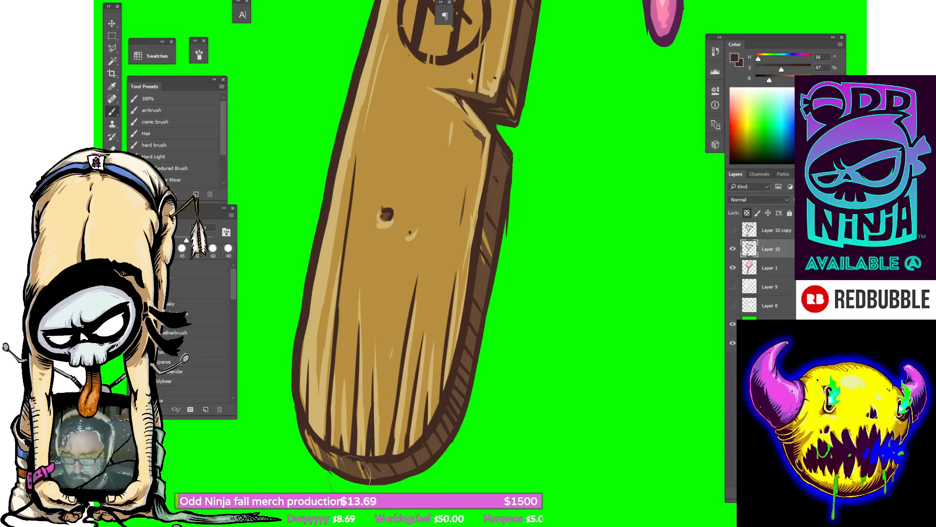
scroll(496, 151, up, 5)
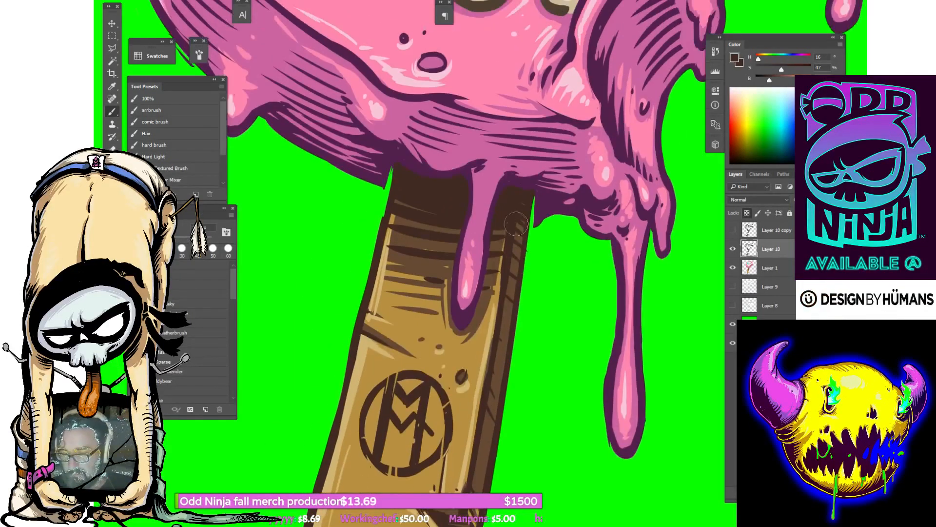
key(ctrl+minus)
key(ctrl+minus)
key(ctrl+minus)
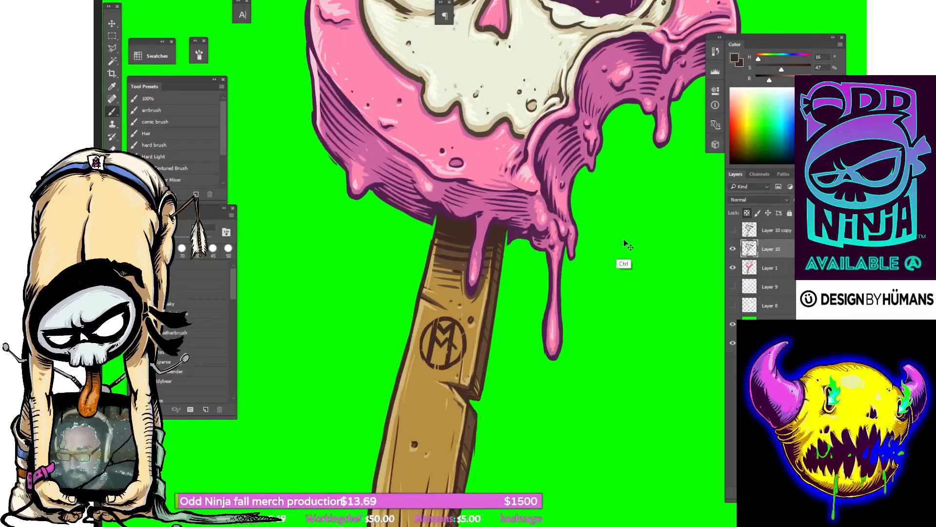
drag(623, 244, 613, 225)
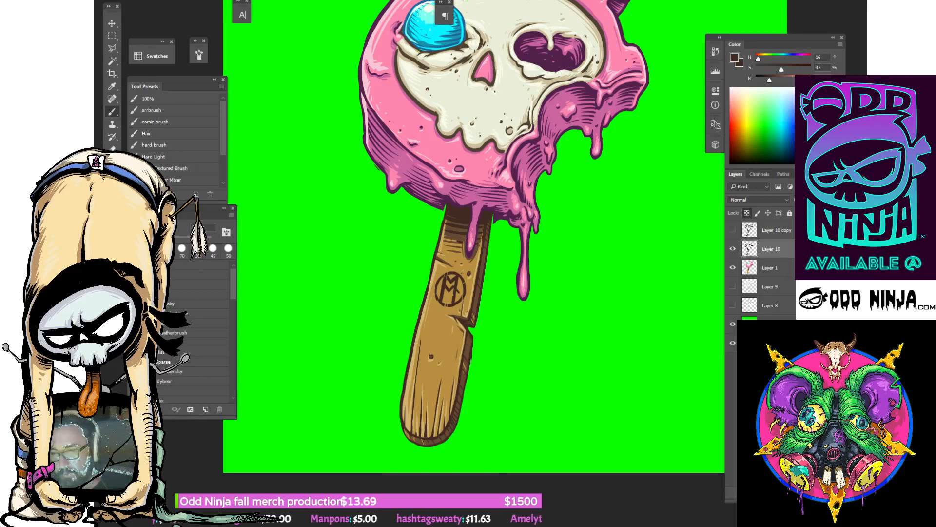
drag(570, 60, 521, 140)
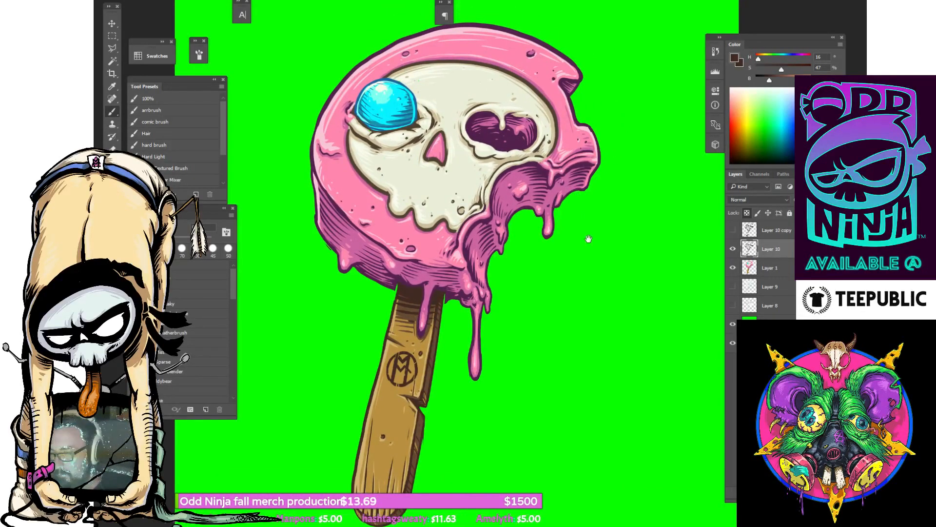
drag(588, 239, 592, 253)
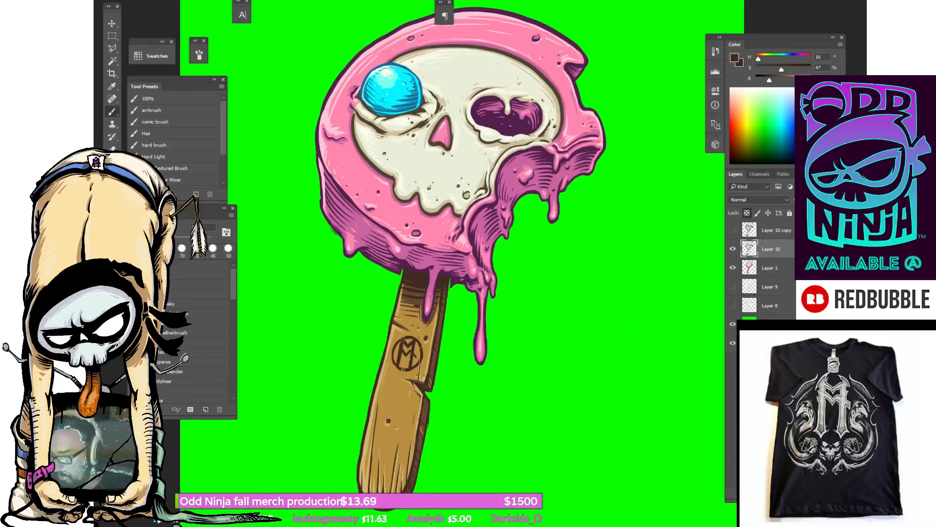
Turn the green background layer light grey by lowering its saturation and raising its lightness with Hue/Saturation.
click(770, 324)
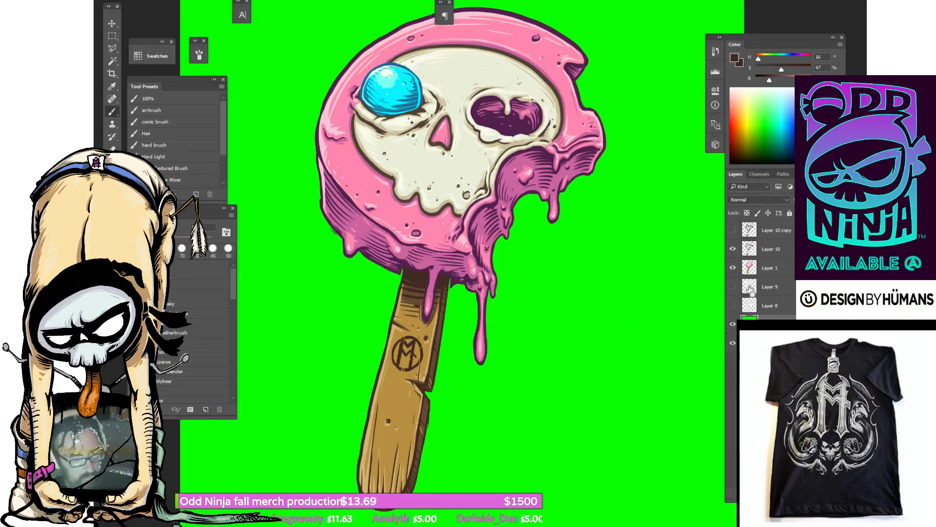
key(ctrl+u)
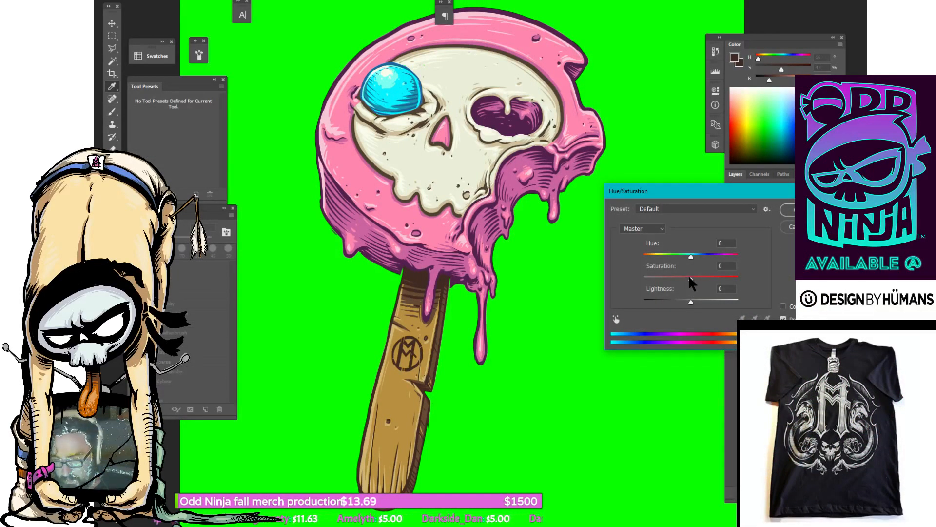
drag(688, 276, 644, 278)
drag(691, 302, 710, 300)
key(Return)
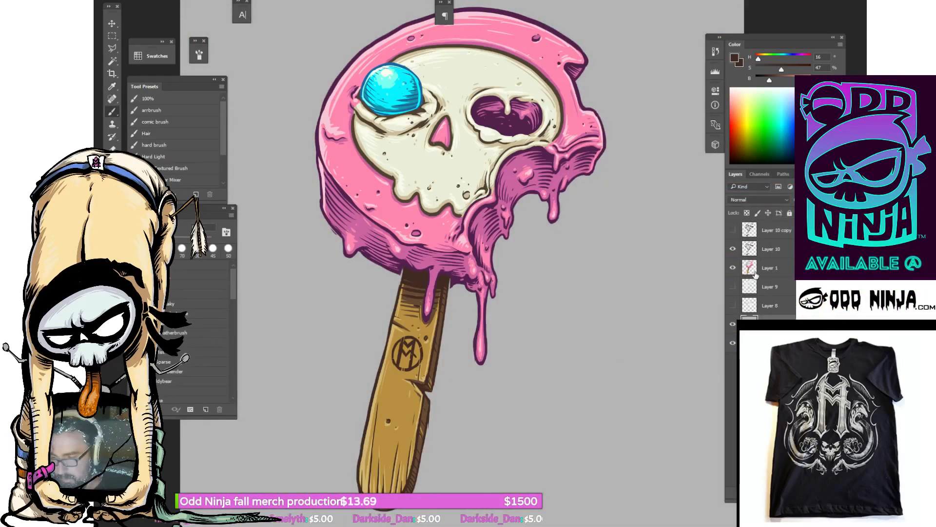
Group Layer 10 and Layer 1, and duplicate the group.
scroll(614, 283, up, 2)
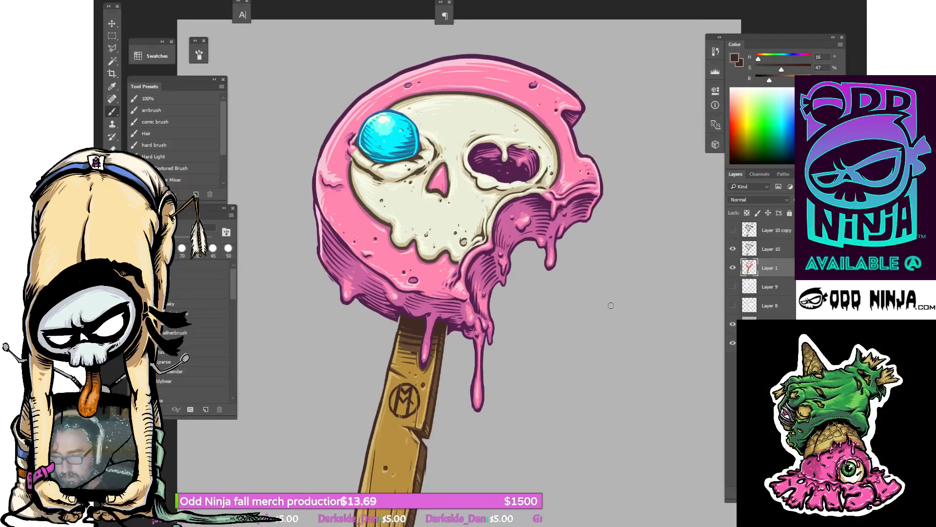
drag(601, 380, 597, 332)
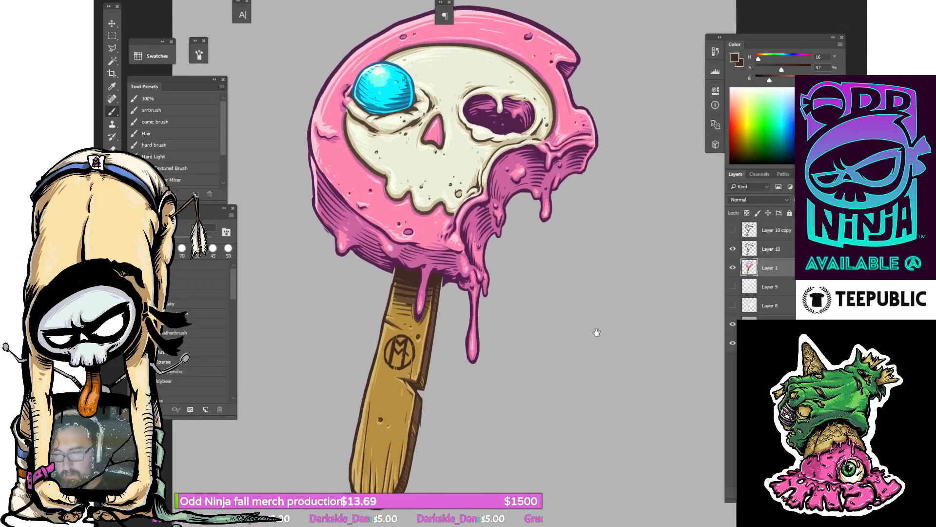
click(779, 254)
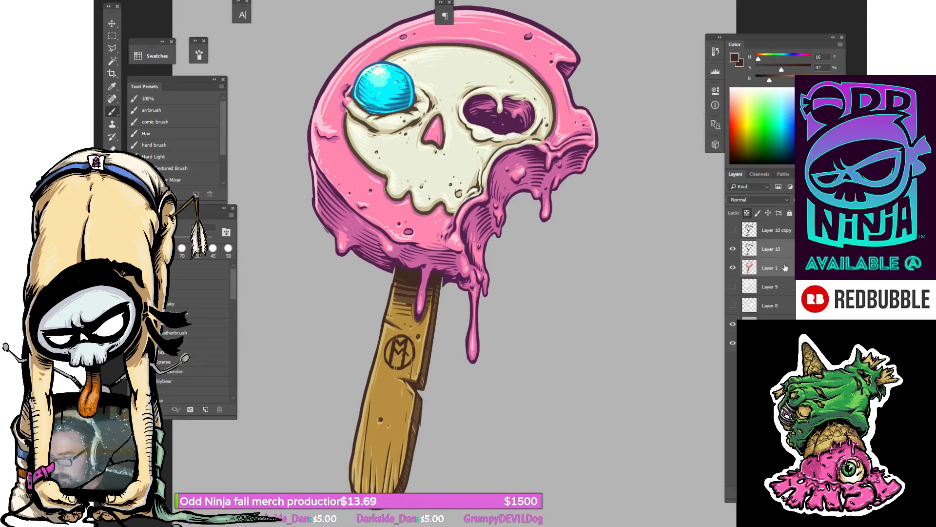
key(ctrl+g)
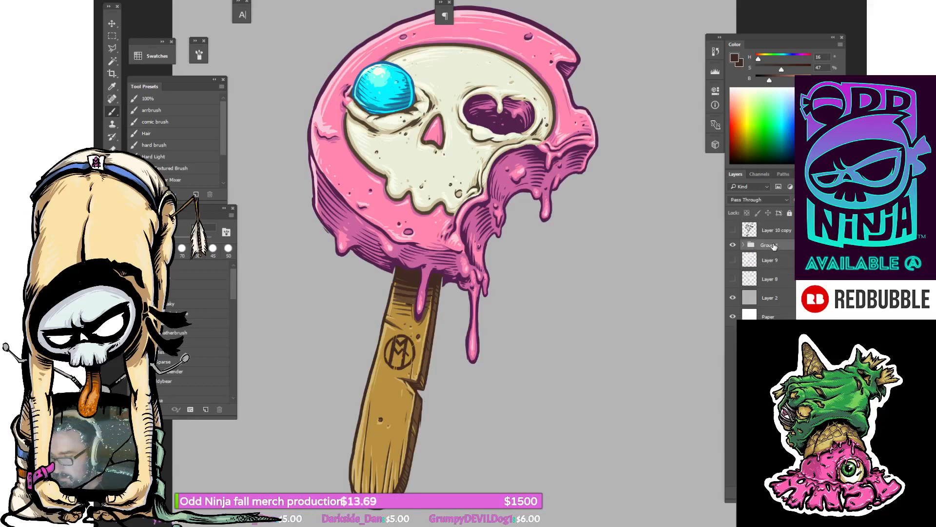
key(ctrl+j)
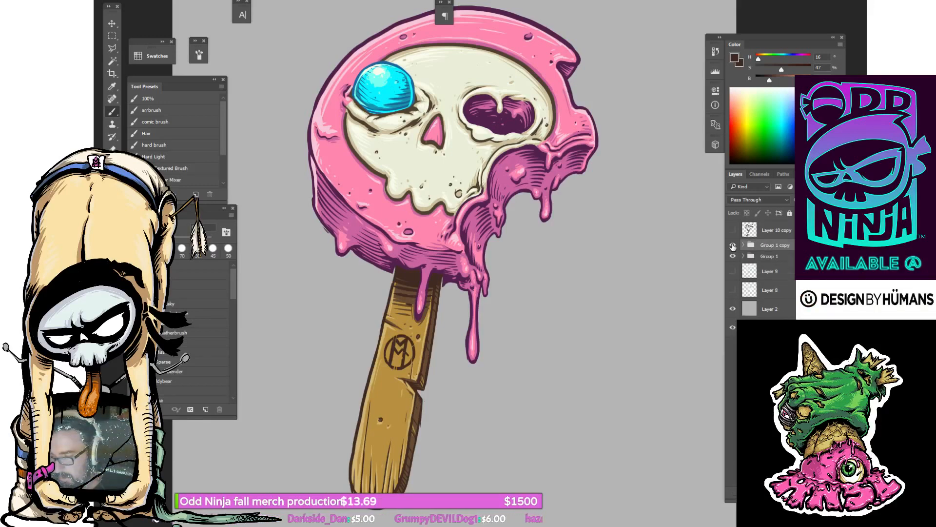
Hide the duplicate group and merge the original Group 1 into a single layer.
click(732, 246)
click(767, 257)
key(ctrl+e)
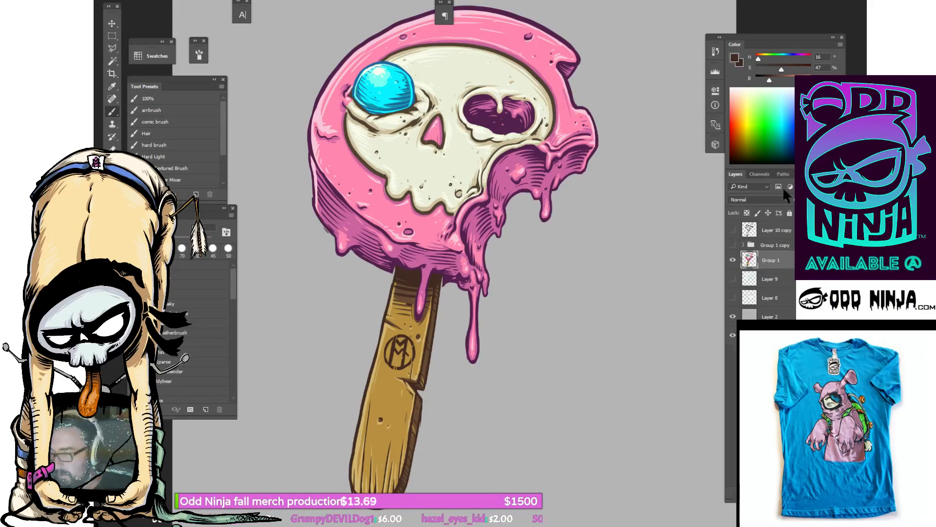
Move the Layers panel out over the canvas beside the popsicle's long drip.
drag(819, 173, 639, 174)
key(ctrl+plus)
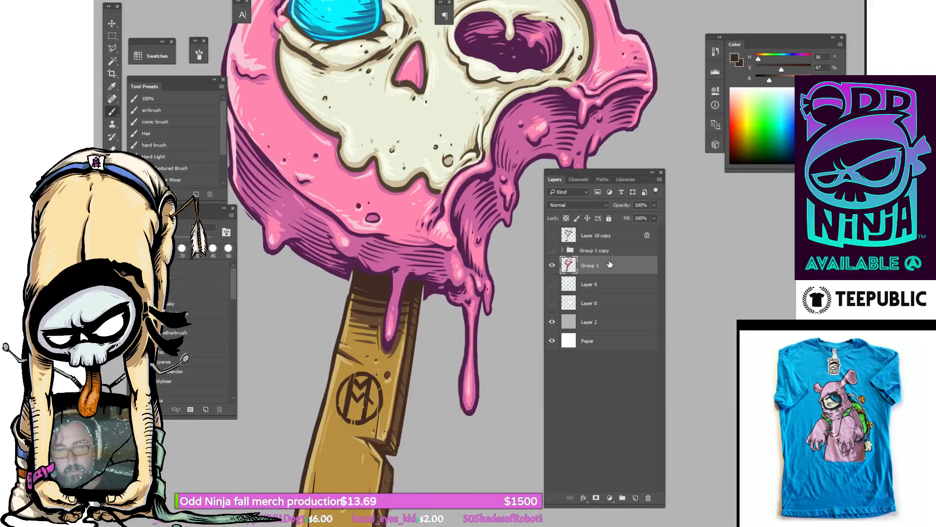
Undo the merging, duplicating and grouping of the artwork layers.
key(ctrl+alt+z)
key(ctrl+alt+z)
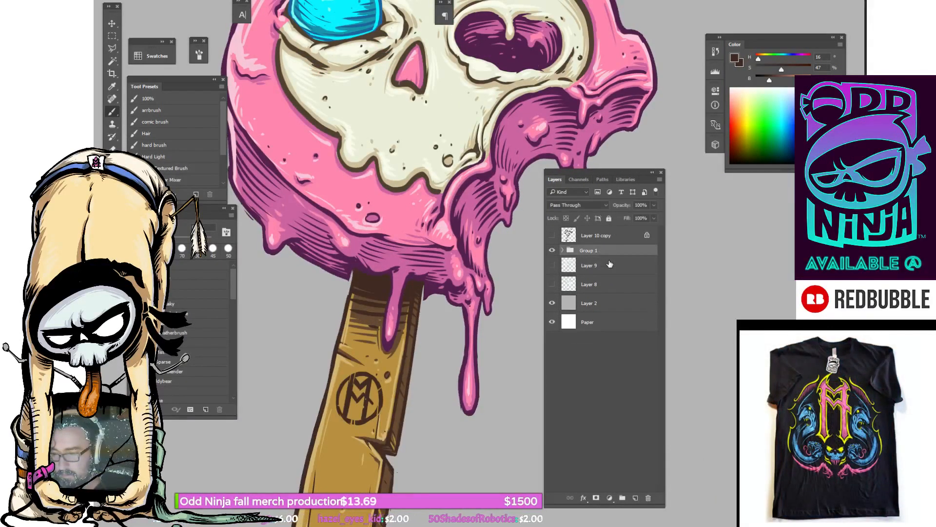
key(ctrl+alt+z)
Compare the colors on Layer 1 with the line art on Layer 10 by viewing each without the other.
click(615, 279)
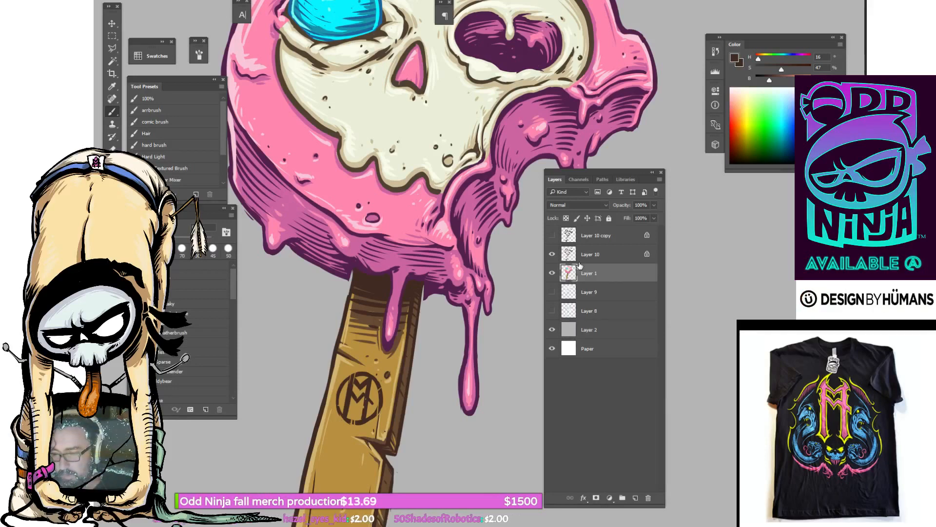
click(551, 254)
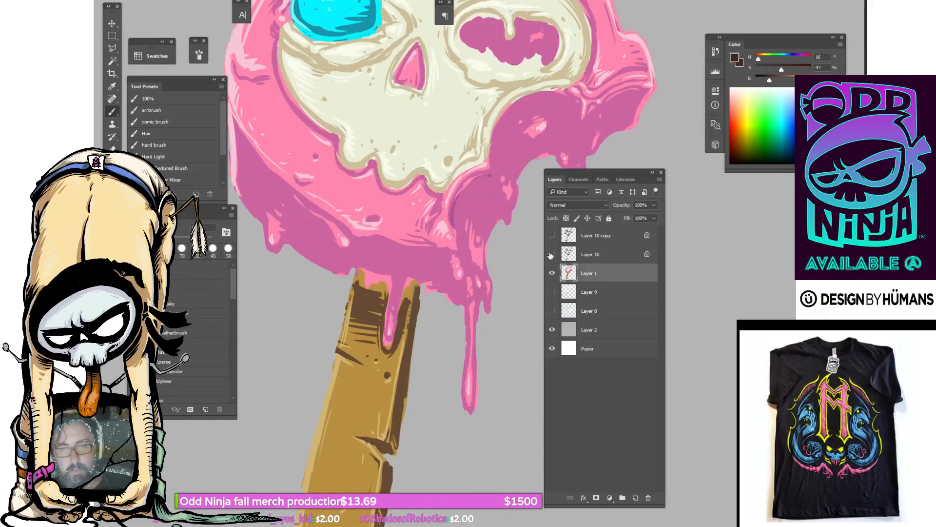
click(551, 273)
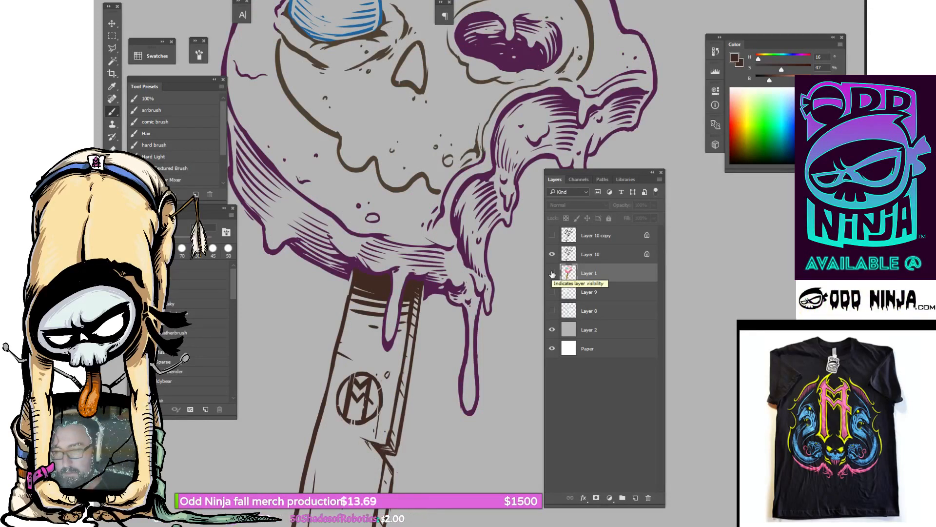
click(552, 273)
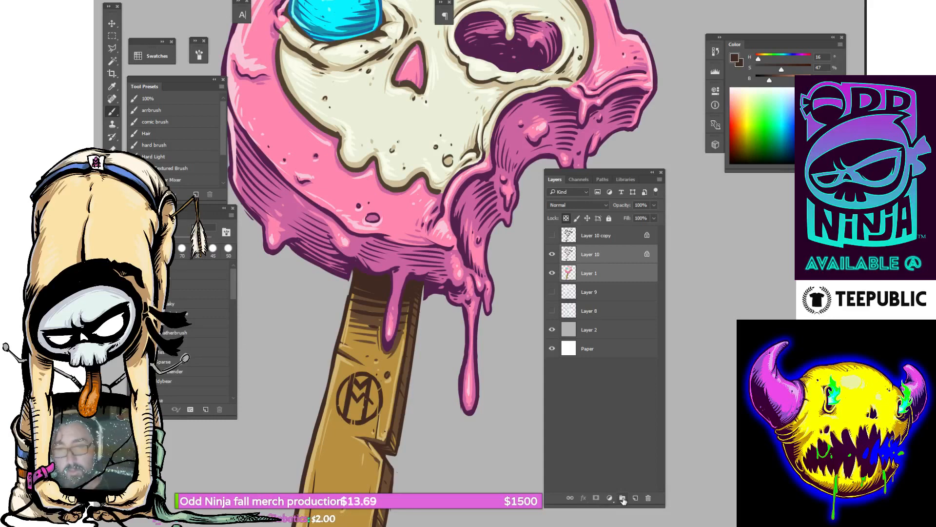
Group Layer 10 with Layer 1, keep a hidden duplicate of the group, and select the original Group 1.
click(623, 497)
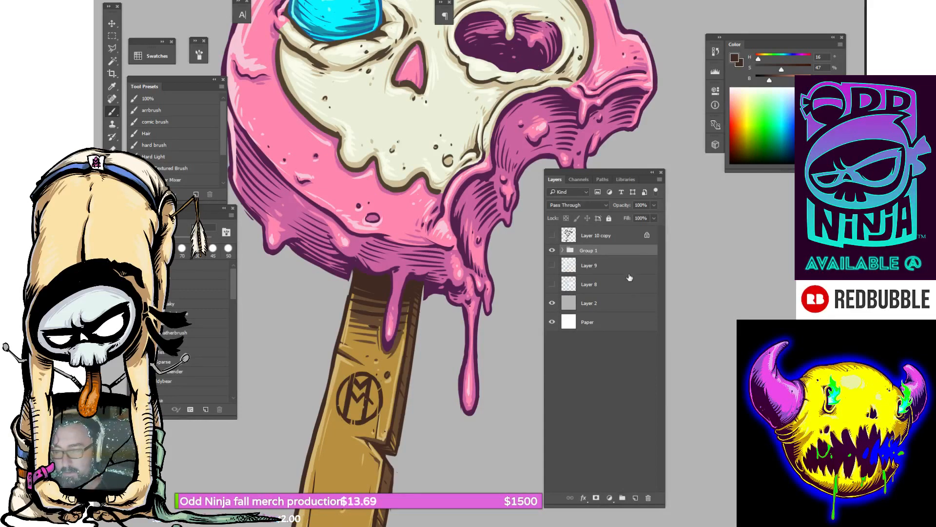
drag(621, 253, 636, 498)
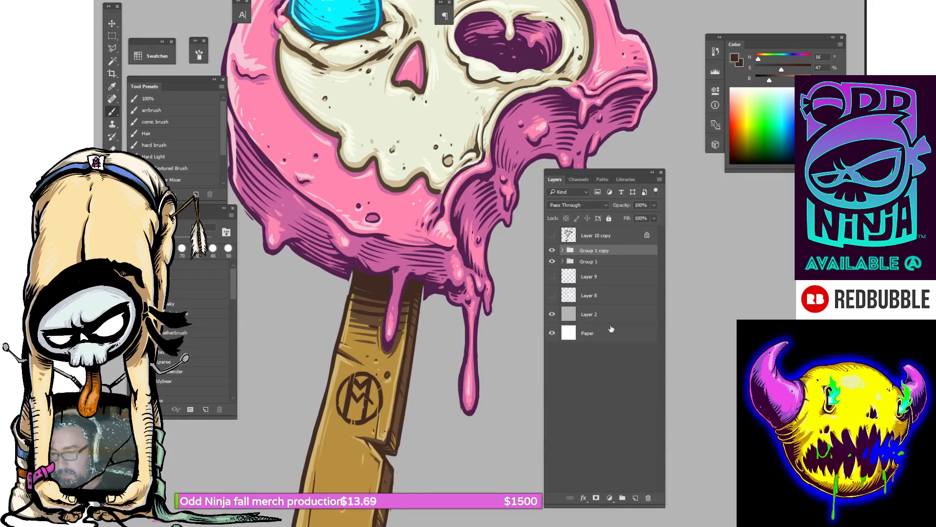
click(553, 251)
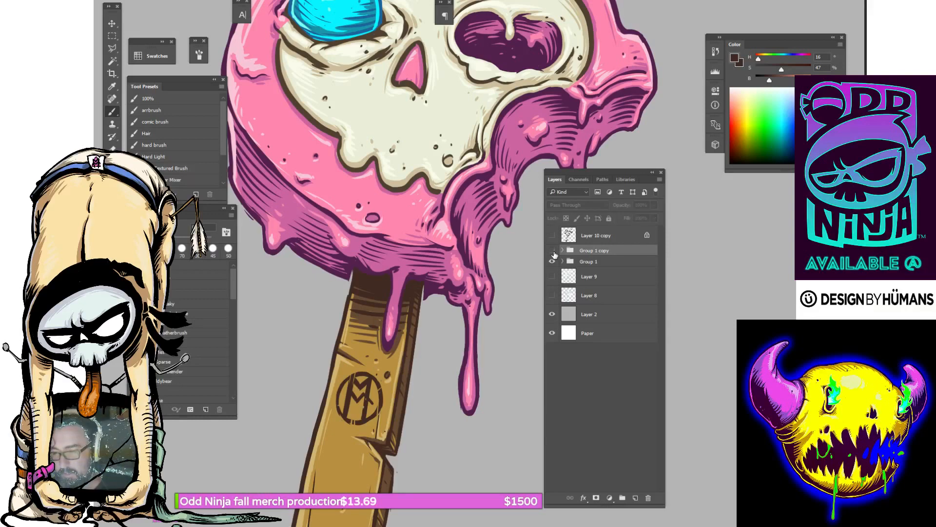
click(580, 262)
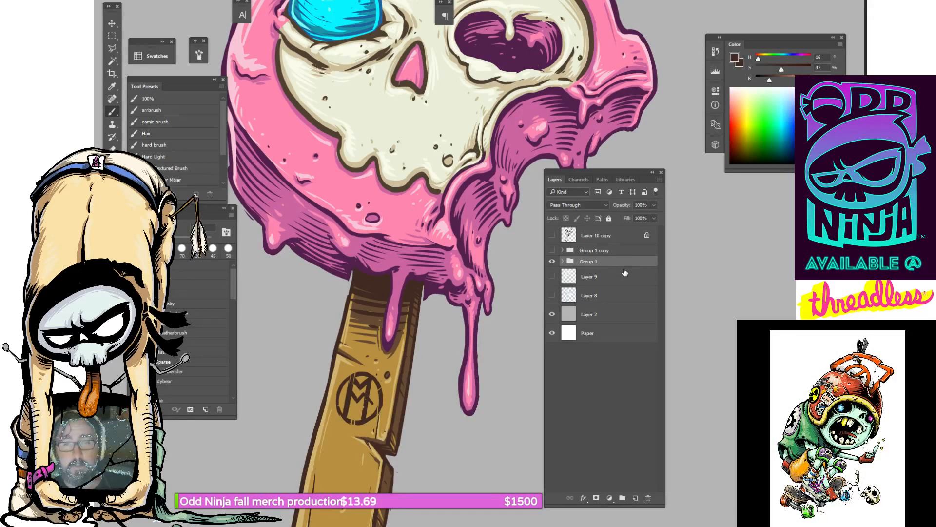
Merge Group 1 into a single layer, check its artwork by hiding and reshowing it, and move the Layers panel clear of the popsicle.
key(ctrl+e)
click(551, 266)
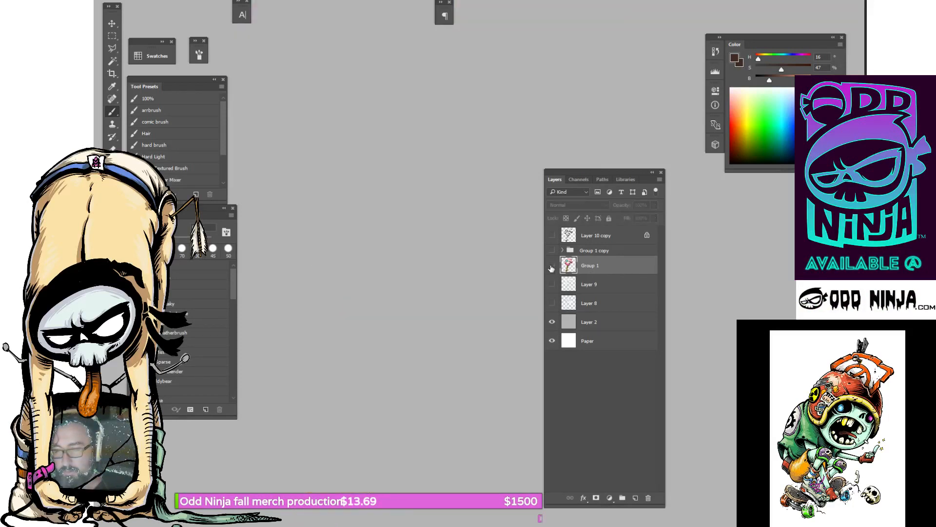
click(552, 266)
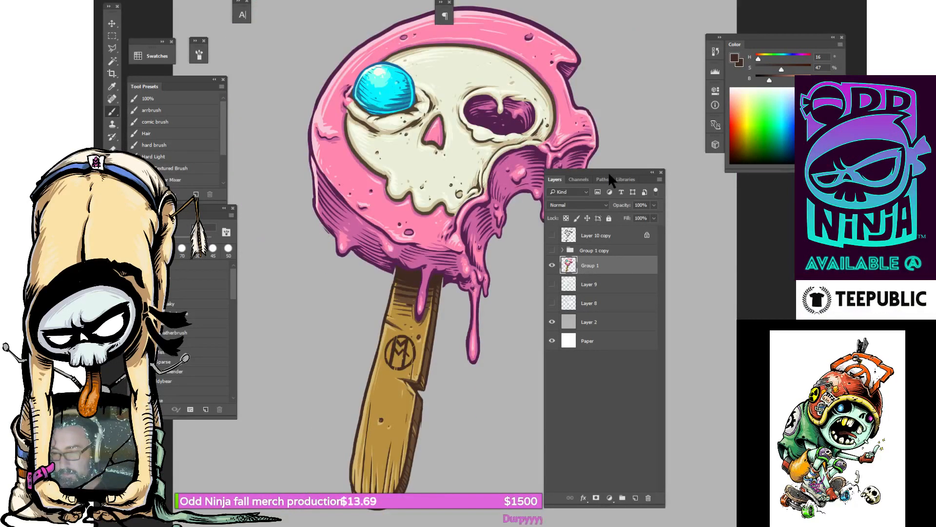
drag(608, 171, 677, 181)
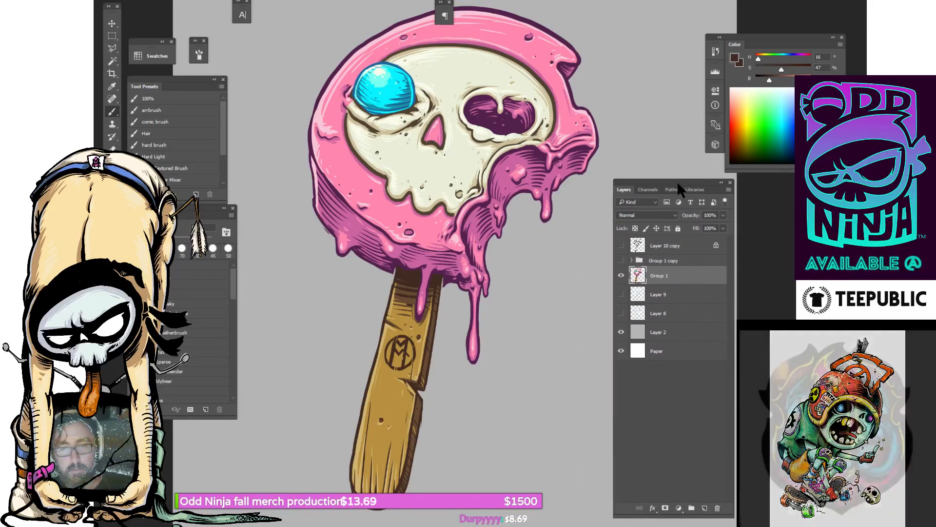
Add a Stroke effect to the merged Group 1 layer and color it bright green, 0dff07.
click(652, 508)
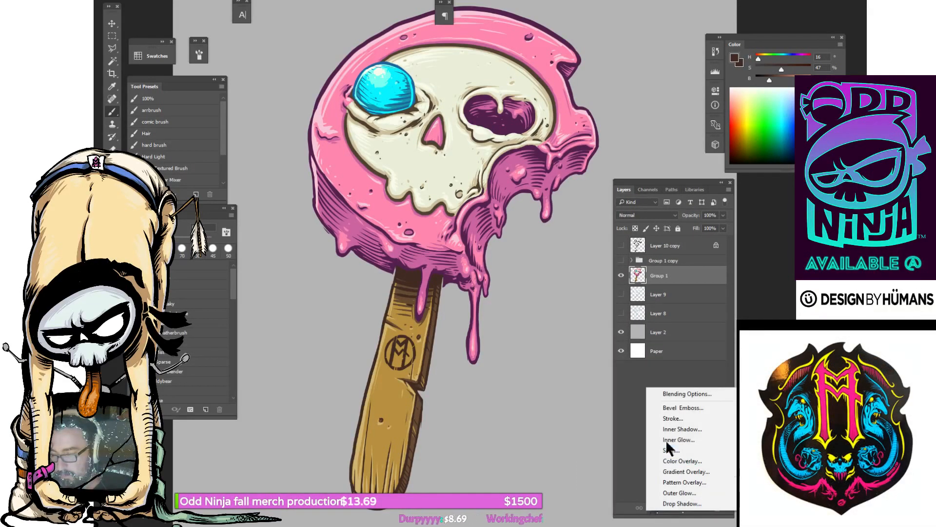
click(678, 418)
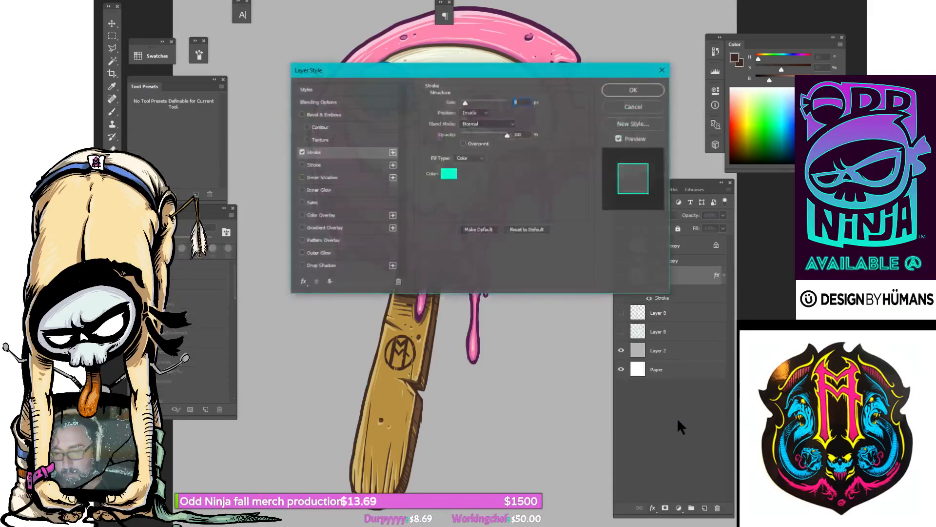
click(450, 174)
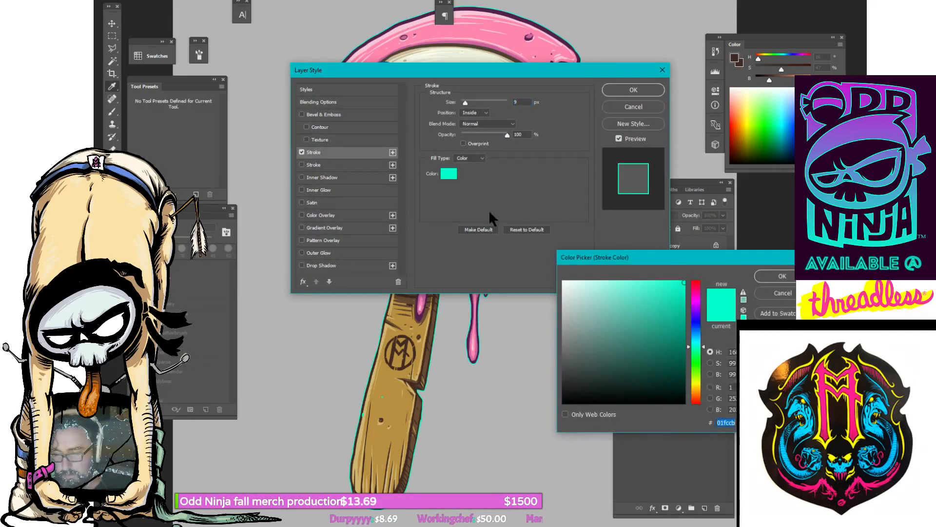
click(698, 369)
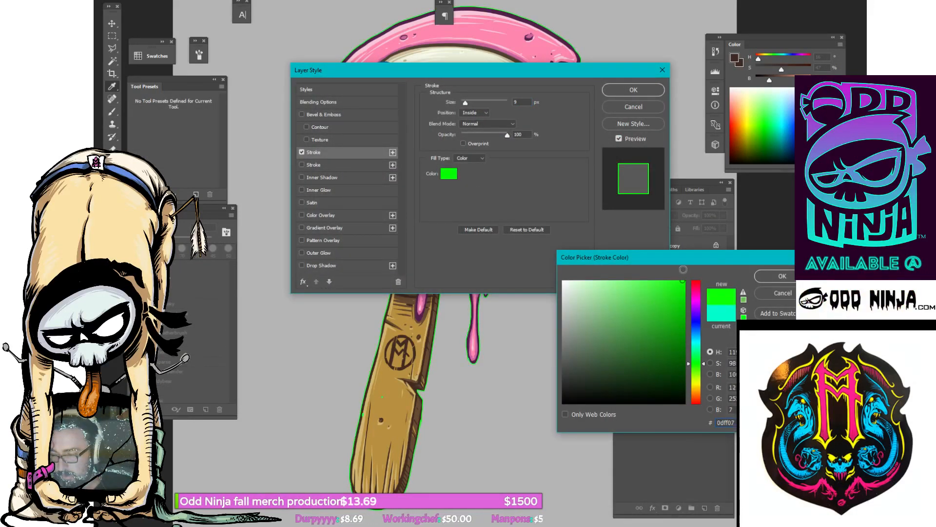
click(783, 276)
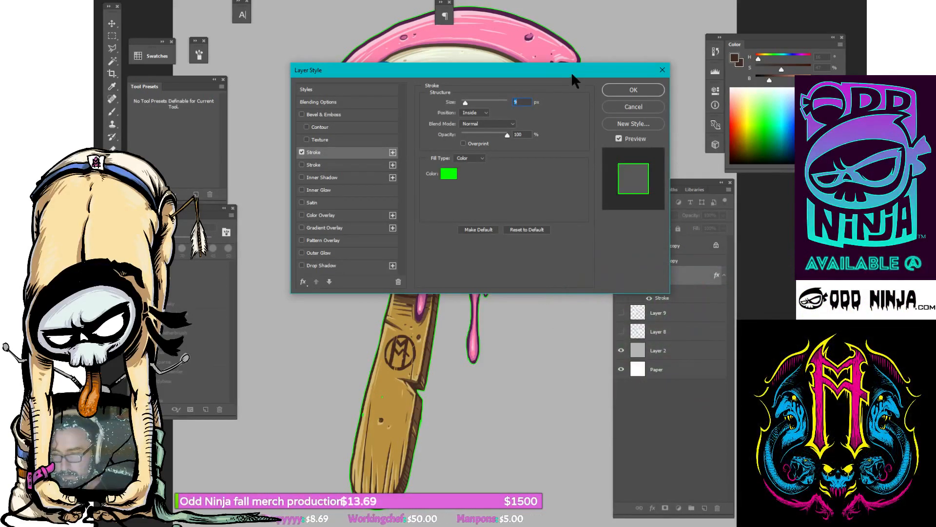
Position the green stroke outside the artwork, set its size to 35 px, and apply the layer style.
drag(570, 66, 777, 238)
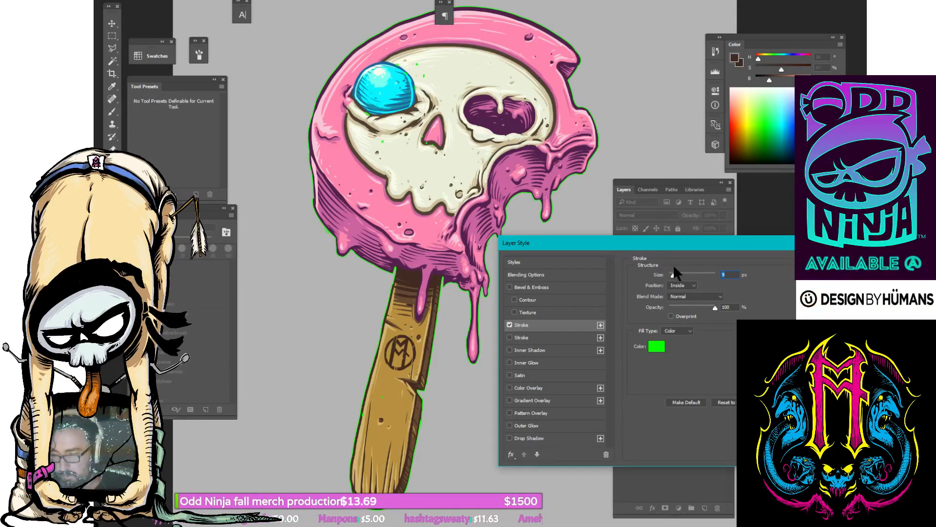
drag(672, 273, 677, 277)
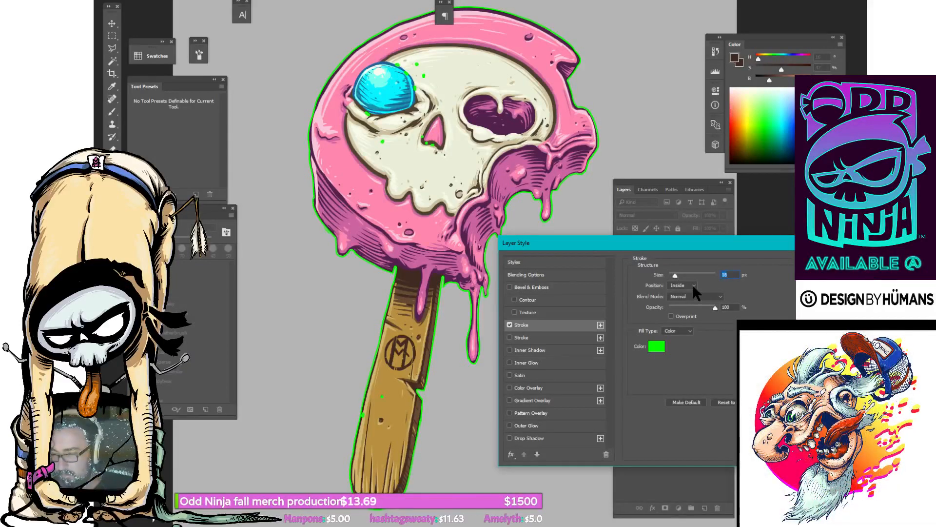
click(692, 287)
click(684, 293)
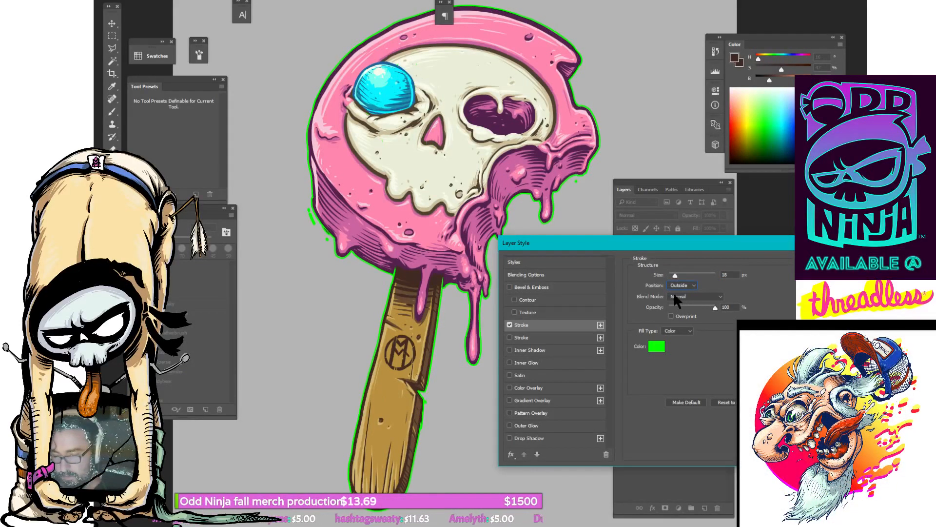
drag(674, 273, 677, 273)
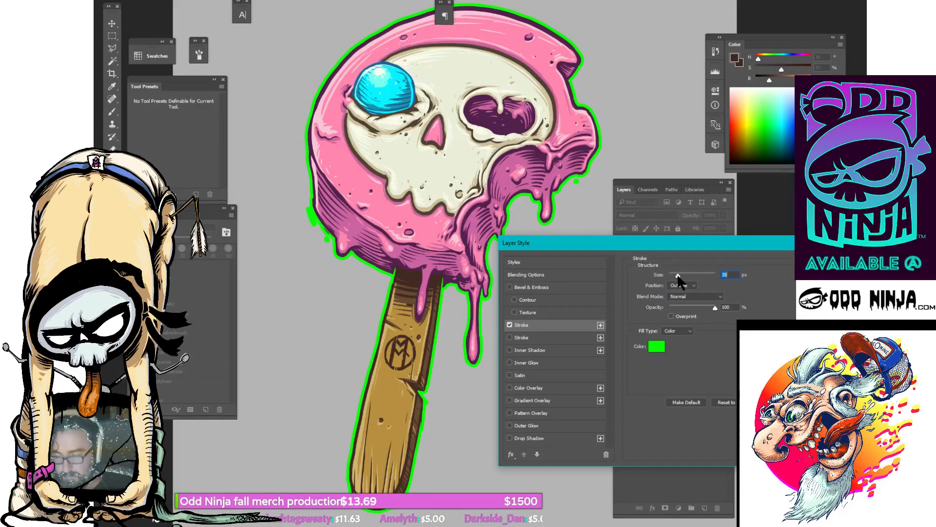
key(Return)
Examine the isolated speck below the popsicle's bitten edge with the stroke effect shown and hidden.
key(ctrl+=)
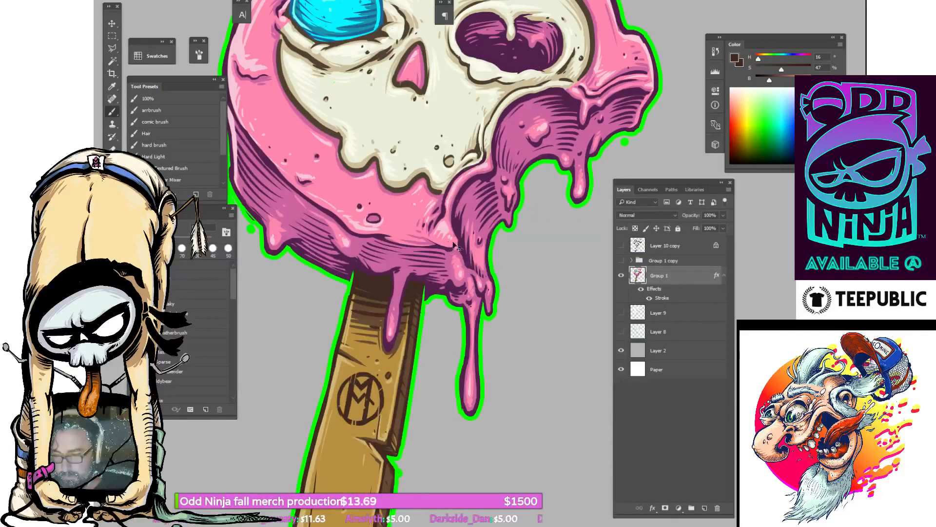
drag(652, 153, 487, 244)
scroll(490, 248, up, 5)
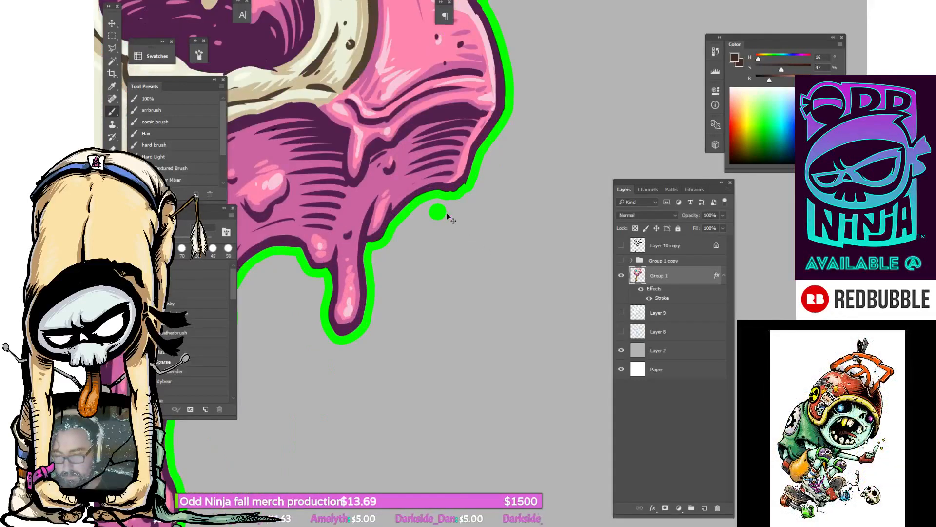
mouse_move(437, 147)
mouse_down()
mouse_move(502, 271)
mouse_move(548, 313)
mouse_up()
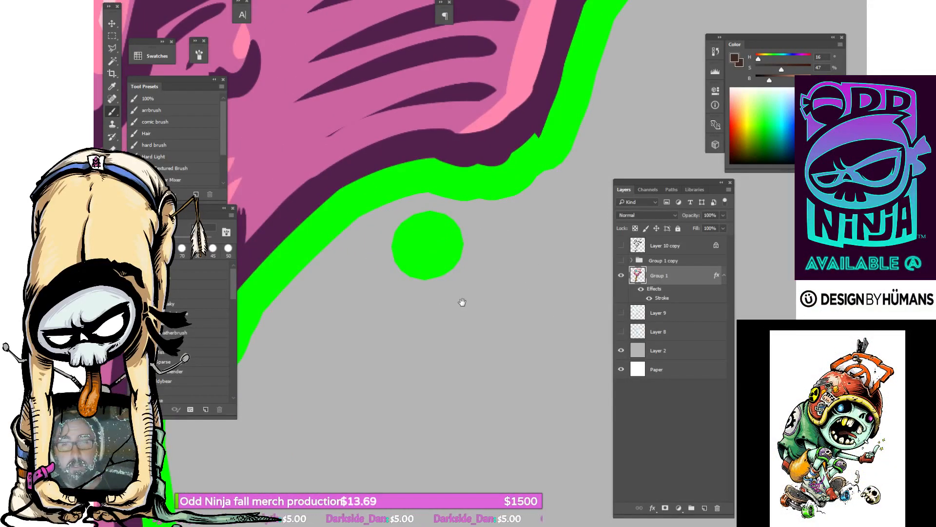
scroll(476, 289, down, 3)
scroll(475, 290, down, 1)
scroll(470, 267, up, 5)
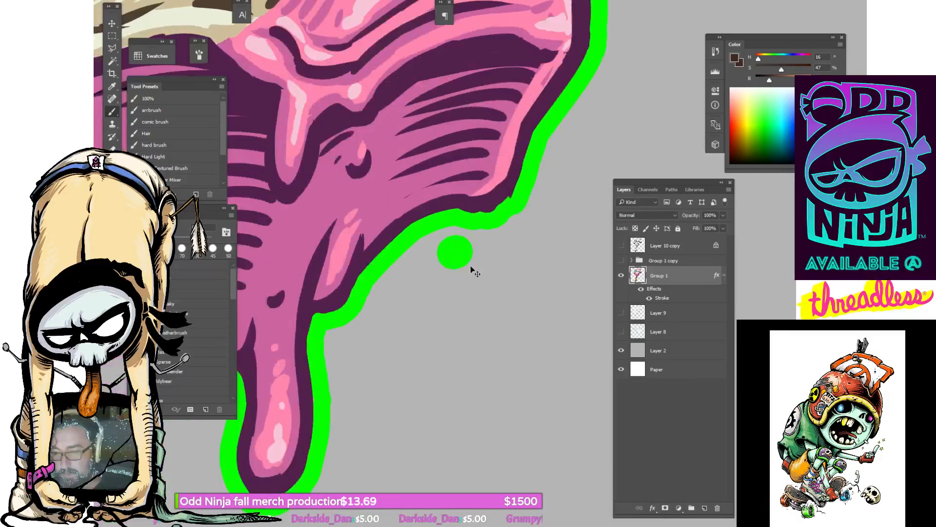
click(641, 289)
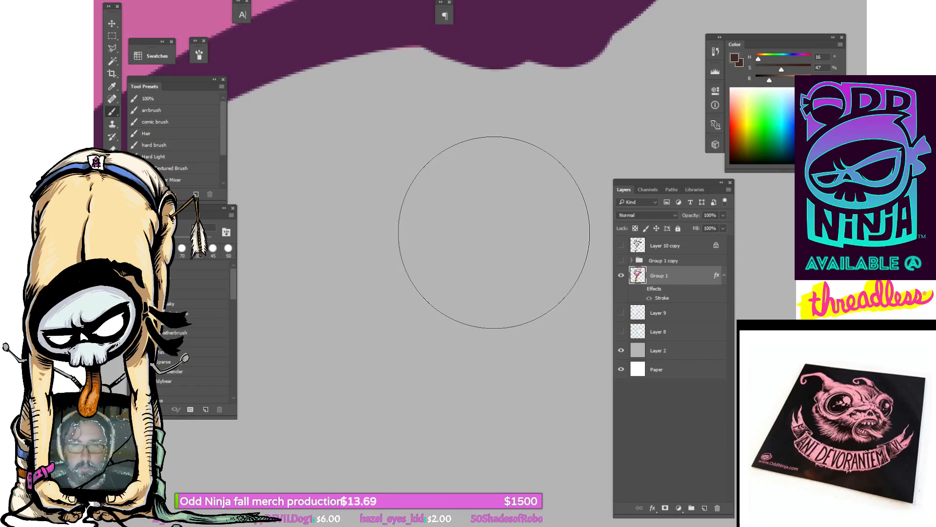
click(641, 289)
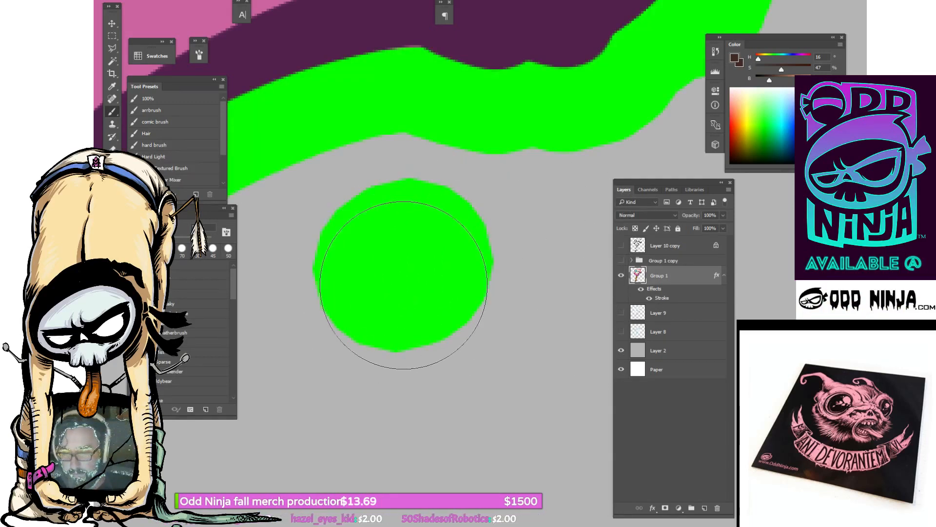
key(bracketleft)
key(bracketleft)
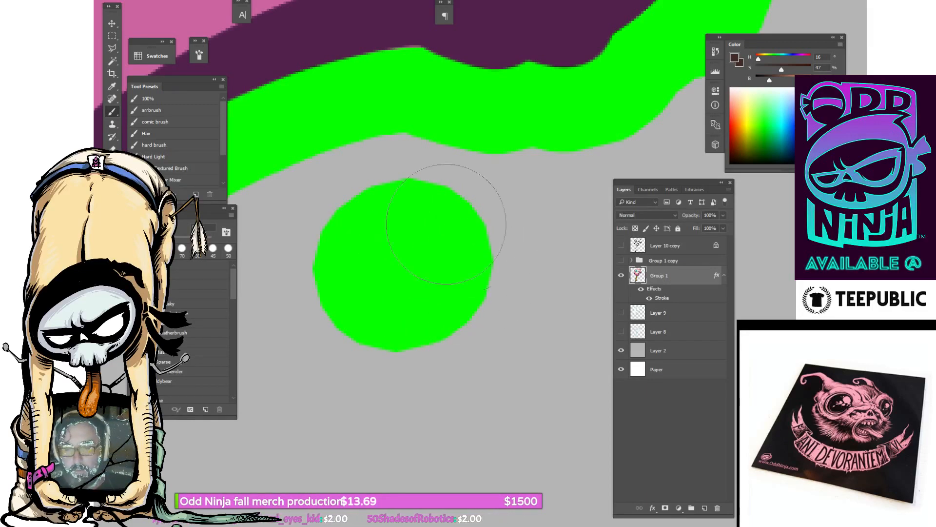
scroll(408, 257, down, 6)
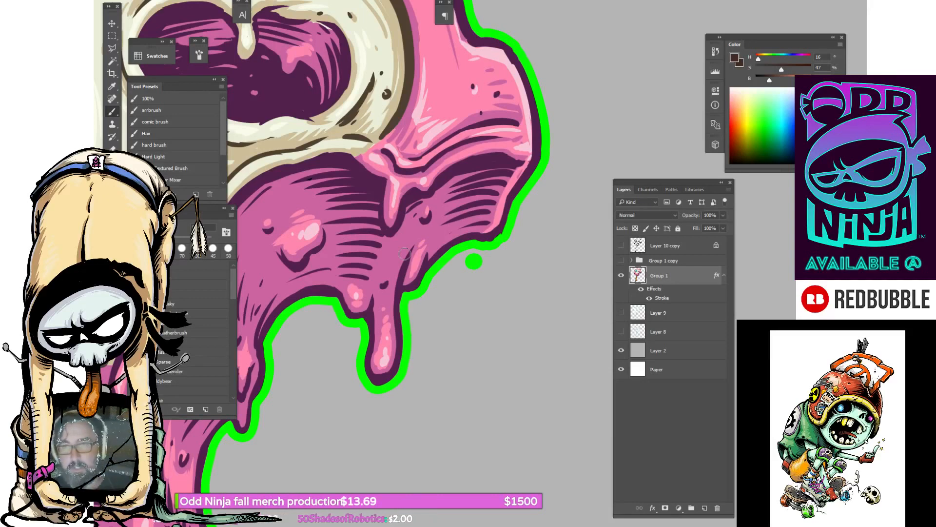
scroll(404, 254, up, 6)
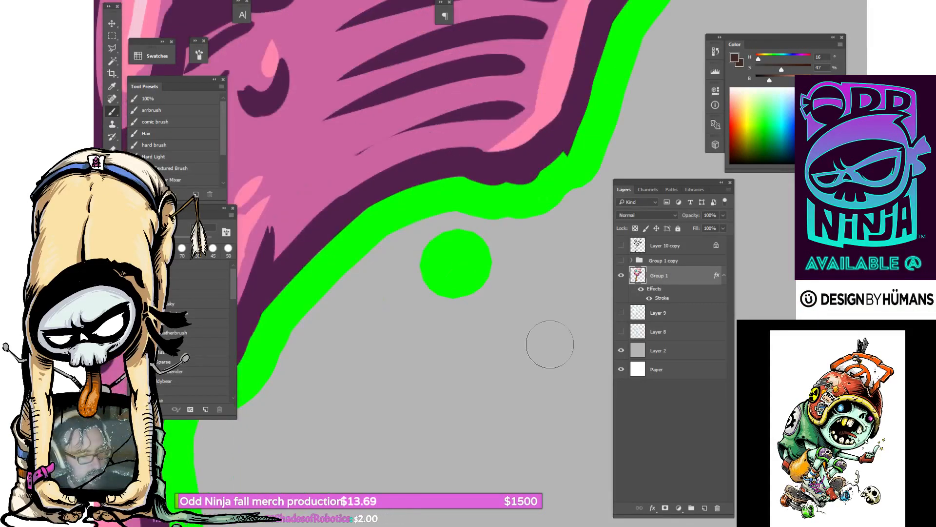
click(641, 289)
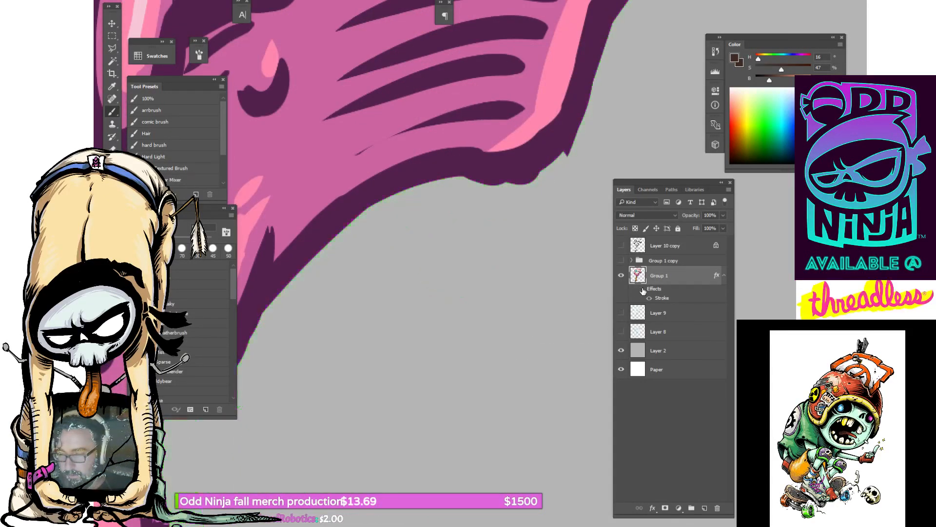
click(642, 289)
Erase the isolated stray speck below the popsicle's bitten edge with an enlarged eraser.
key(e)
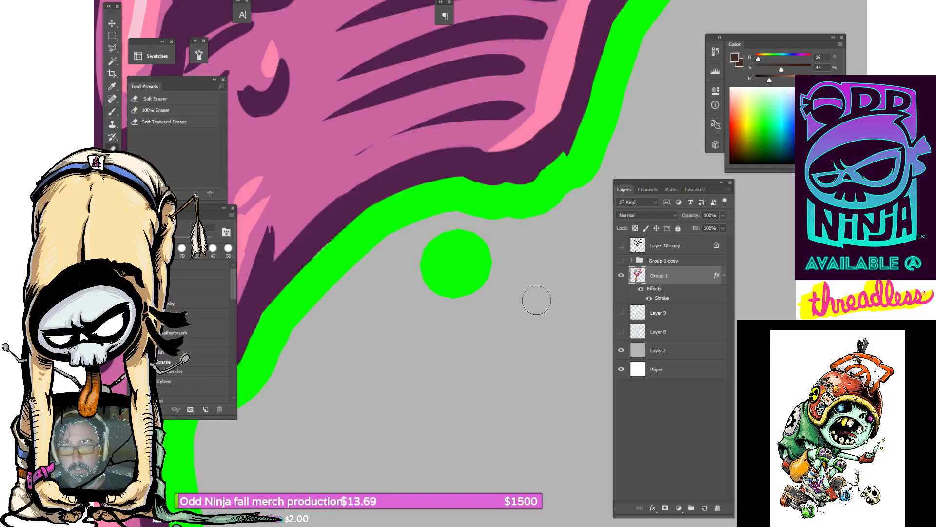
key(])
key(])
key(])
click(445, 264)
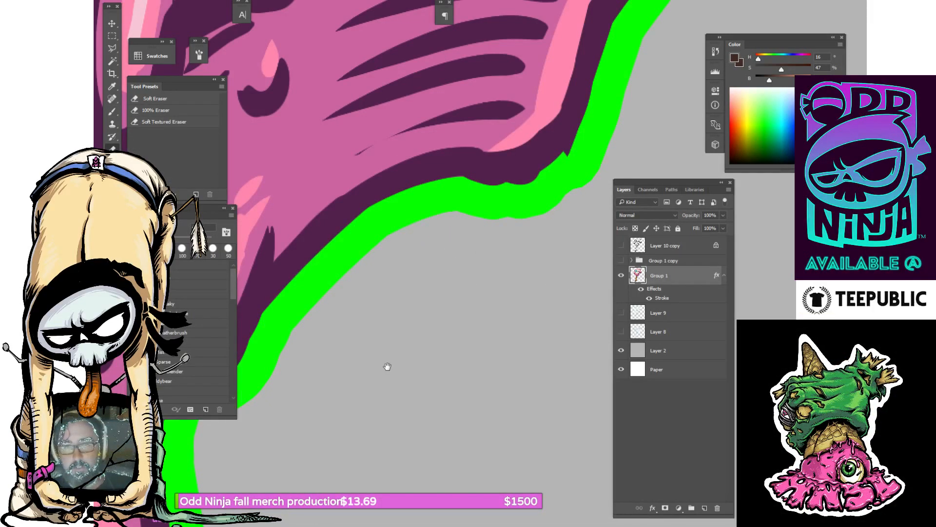
Inspect the green outline along the drips and both sides of the wooden stick for stray marks.
drag(387, 366, 465, 288)
drag(327, 383, 473, 260)
drag(402, 417, 512, 258)
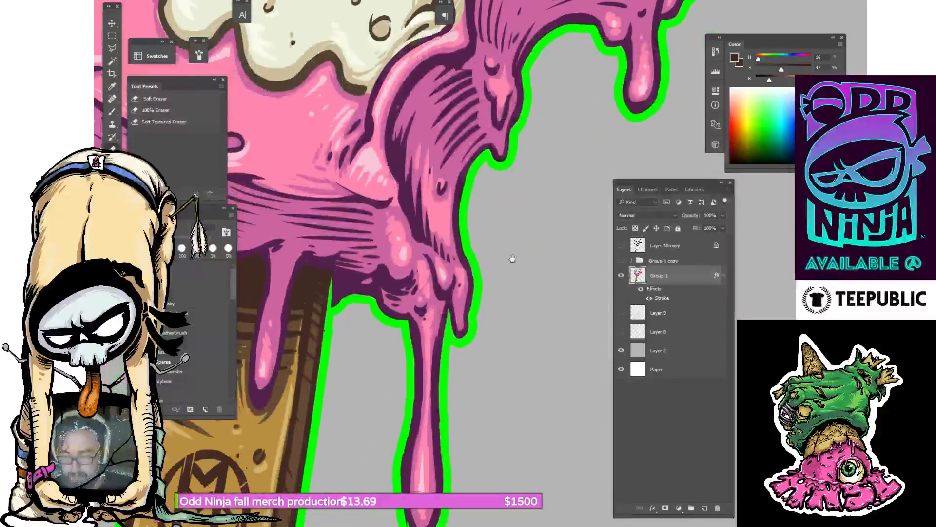
drag(433, 395, 522, 224)
drag(397, 424, 467, 288)
drag(456, 380, 472, 285)
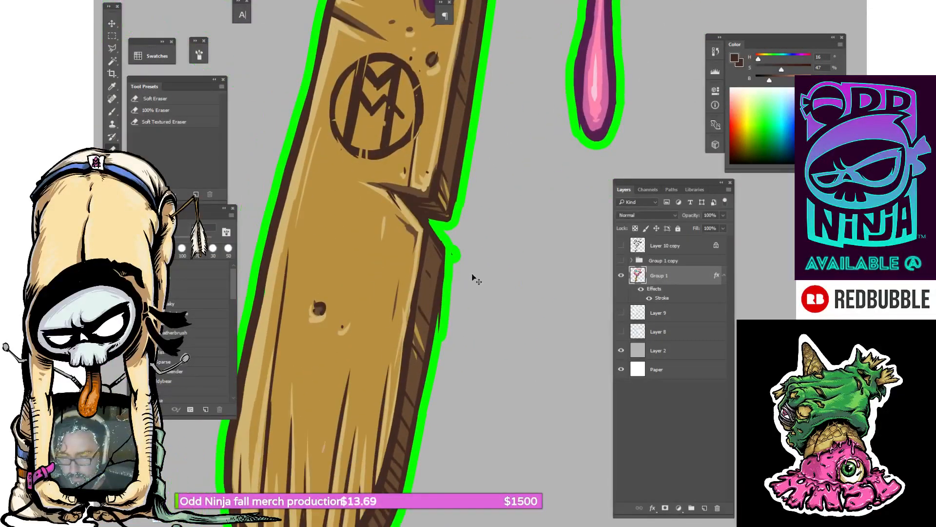
scroll(472, 277, up, 1)
drag(475, 353, 490, 292)
drag(452, 434, 553, 247)
drag(303, 241, 355, 324)
drag(387, 154, 403, 313)
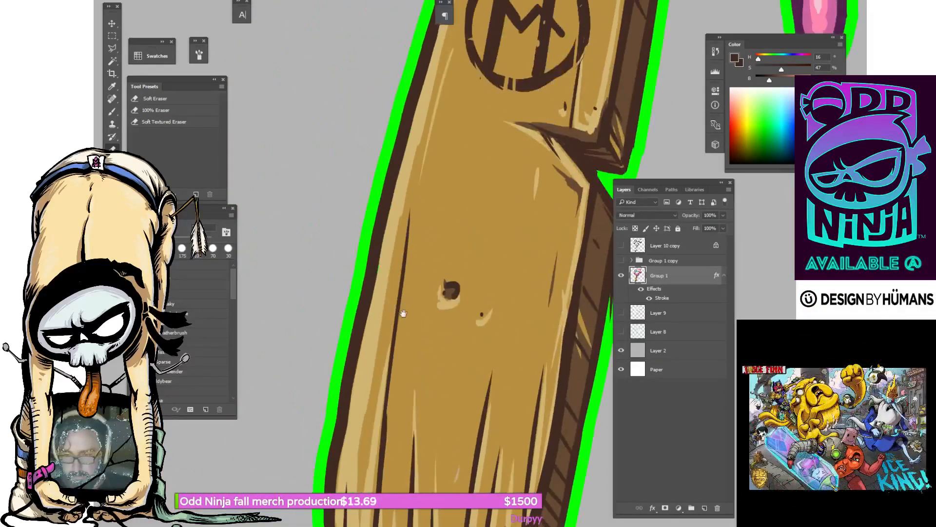
drag(460, 148, 443, 222)
drag(441, 135, 415, 215)
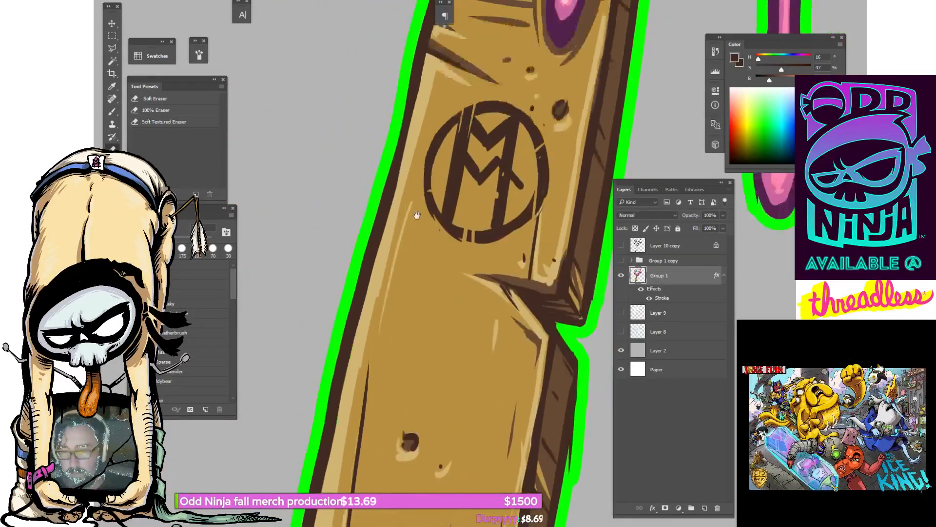
drag(442, 73, 399, 345)
drag(420, 150, 487, 294)
drag(252, 183, 409, 292)
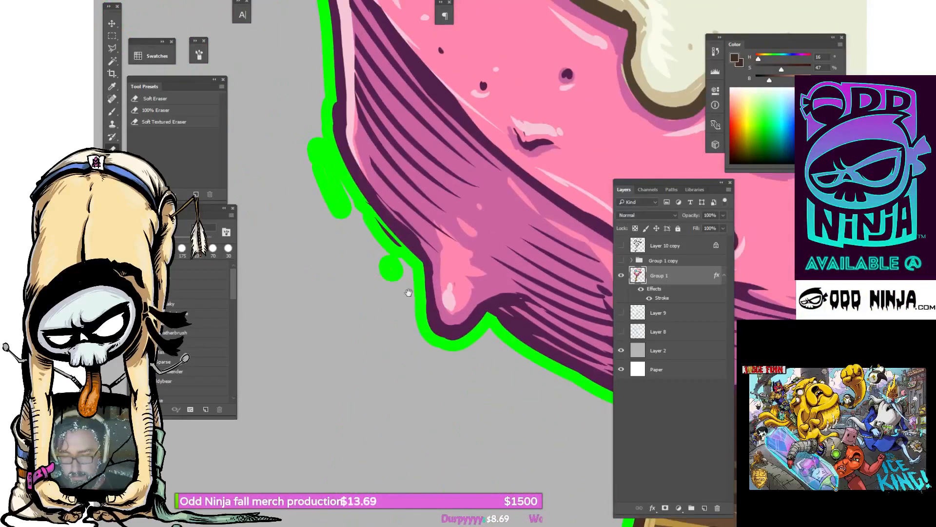
Erase the stray marks outside the popsicle's lower-left edge, above the small drip.
click(390, 269)
mouse_move(327, 189)
mouse_down()
mouse_move(345, 269)
mouse_move(340, 241)
mouse_up()
drag(361, 185, 372, 299)
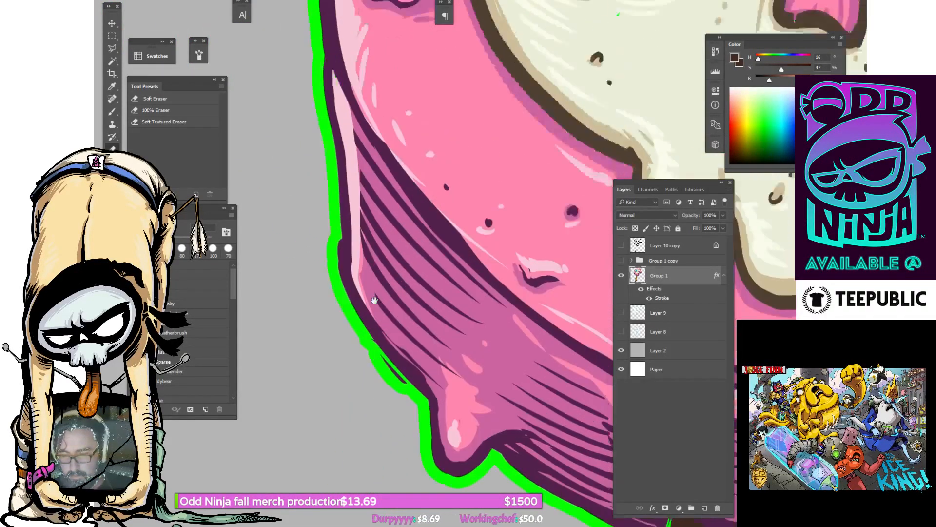
Inspect the green outline up the popsicle's left side and around its upper edge for stray marks.
drag(390, 196, 379, 363)
drag(429, 128, 370, 365)
drag(566, 126, 420, 245)
key(ctrl+minus)
key(ctrl+minus)
key(ctrl+minus)
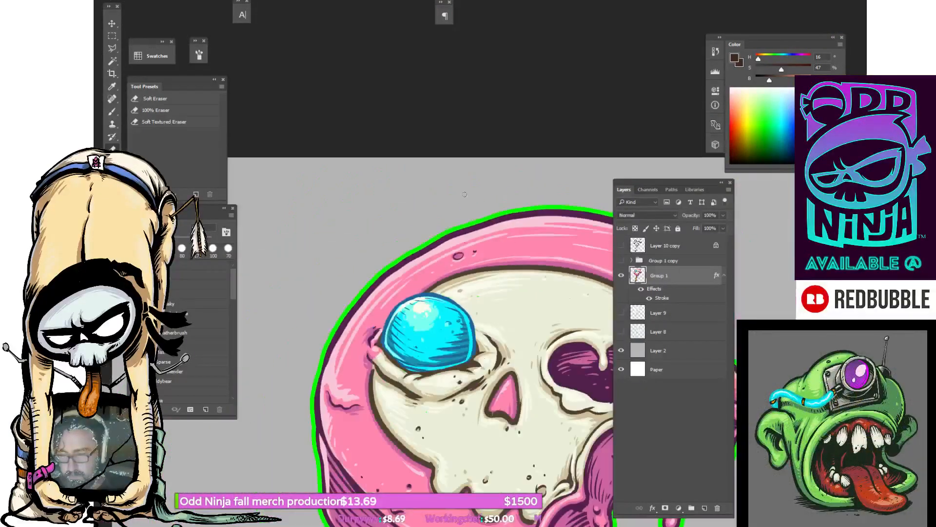
drag(571, 289, 373, 217)
drag(532, 366, 557, 297)
drag(461, 264, 541, 288)
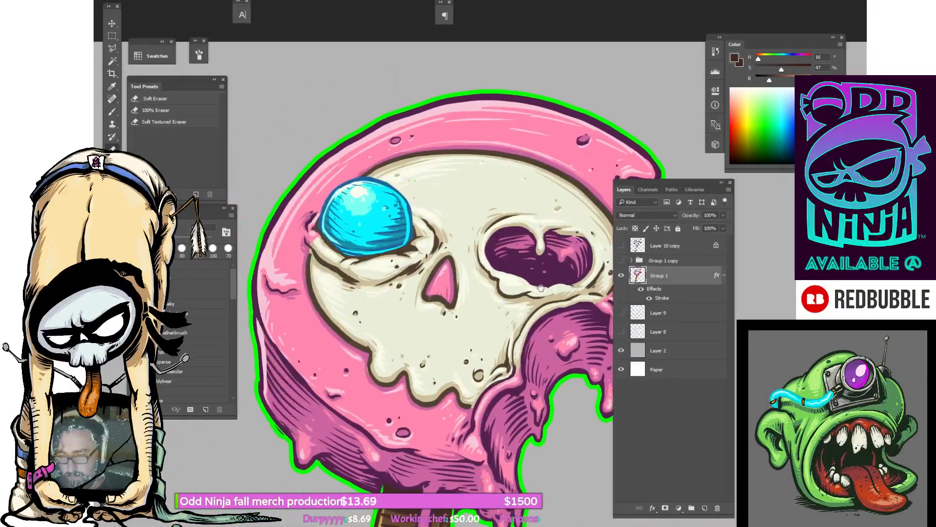
Change the stroke's position to Inside and apply the layer style.
double_click(672, 299)
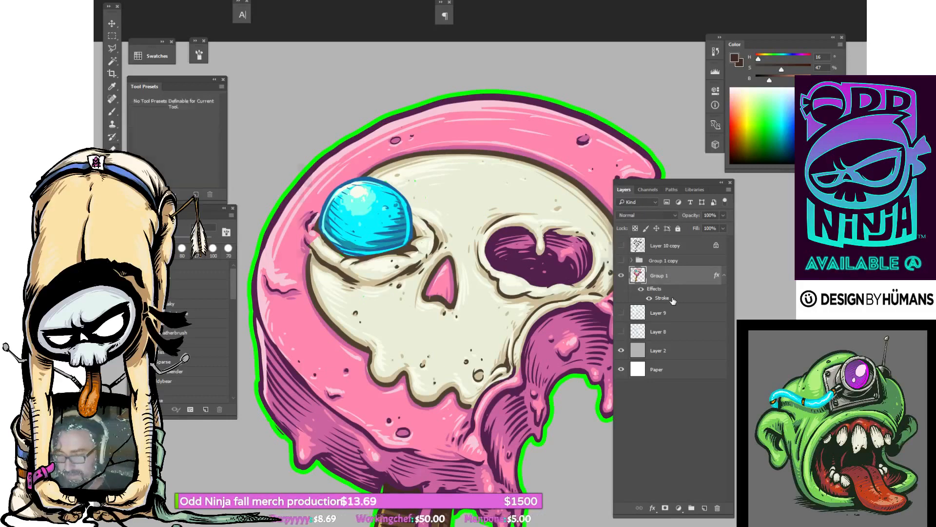
click(486, 120)
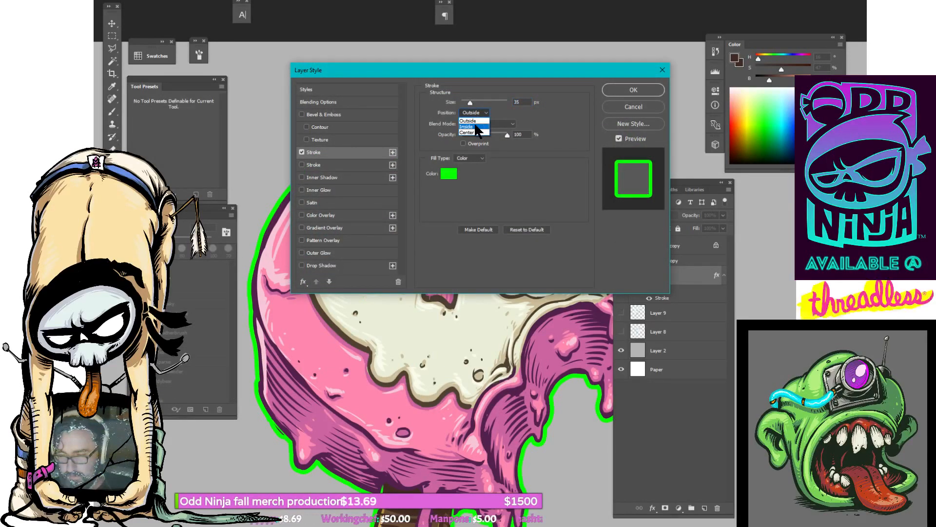
click(612, 91)
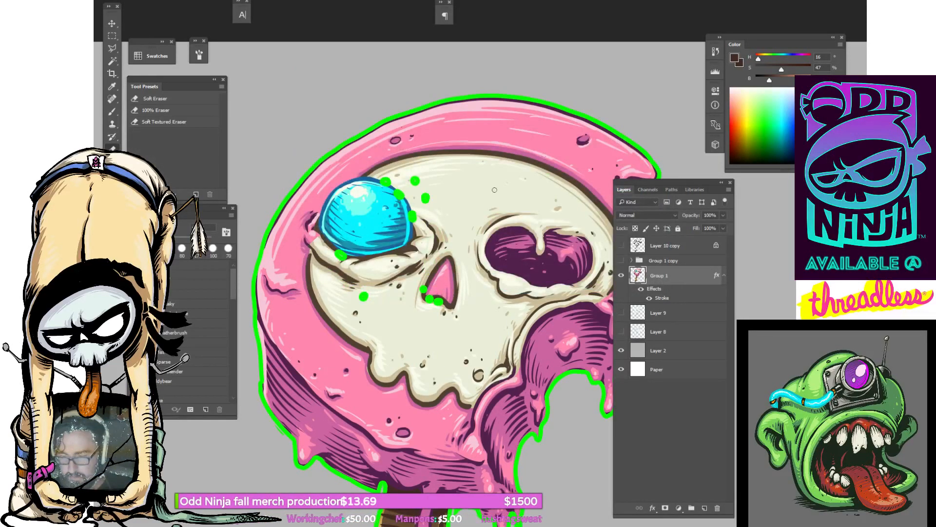
Examine the green-marked gaps around the blue eyeball, the cheek and the nose cavity.
key(ctrl+plus)
key(ctrl+plus)
key(ctrl+plus)
drag(343, 254, 480, 318)
drag(395, 328, 473, 256)
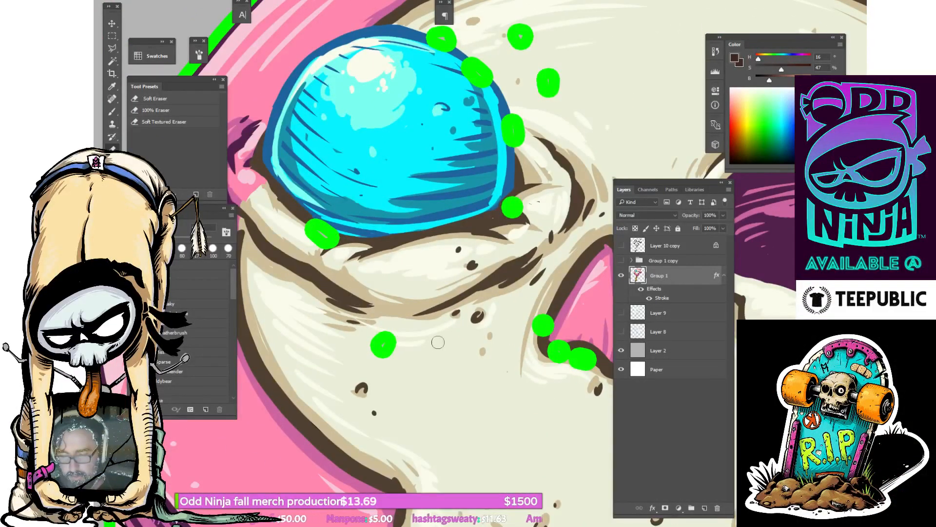
drag(467, 341, 377, 307)
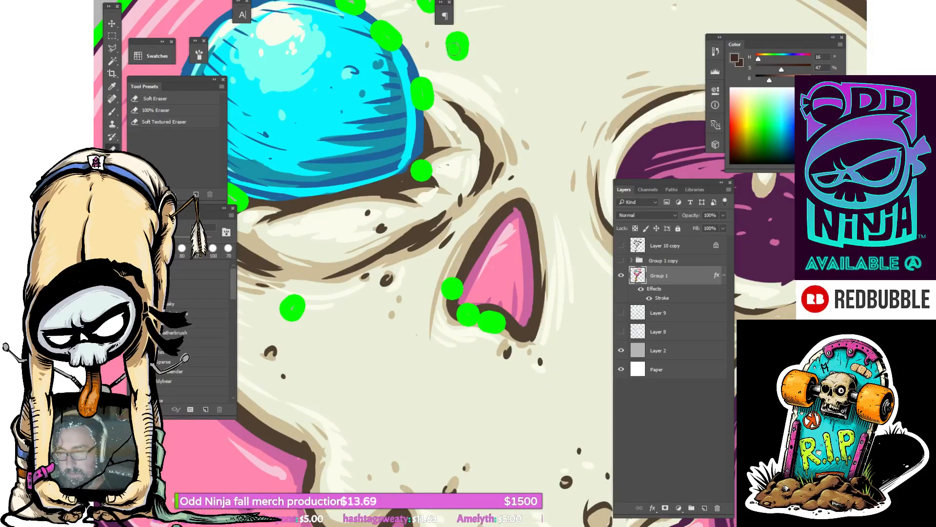
drag(421, 334, 465, 247)
key(ctrl+minus)
key(ctrl+minus)
key(ctrl+minus)
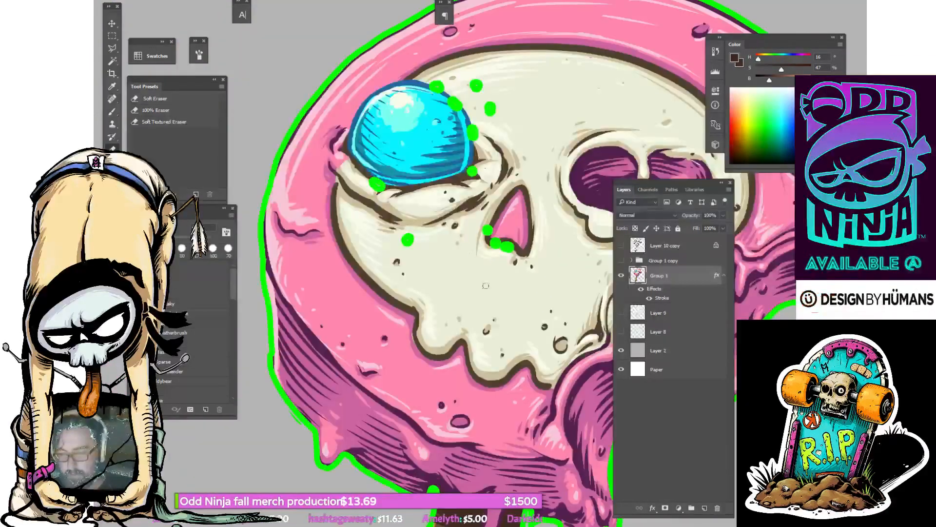
Fill the green-marked gaps in the middle and on the left edge of the wooden stick with wood colours sampled beside them.
drag(520, 393, 491, 108)
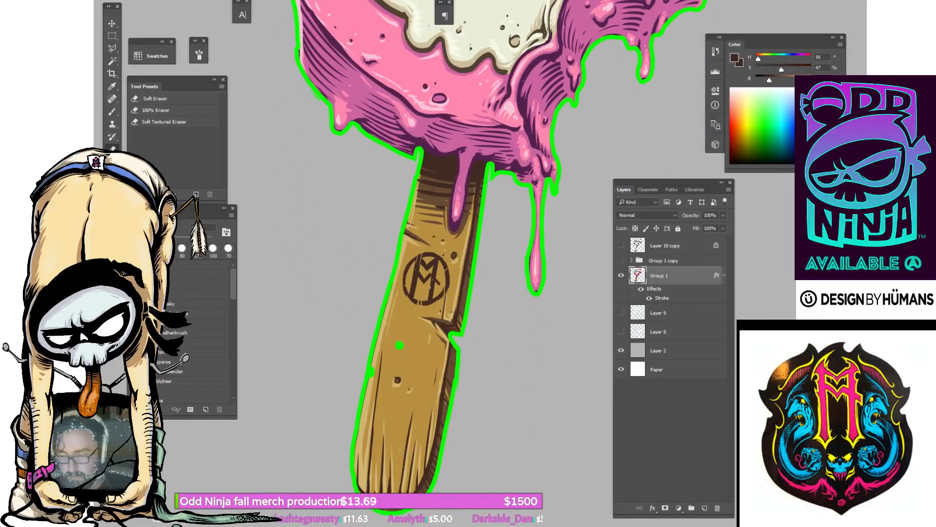
drag(413, 355, 459, 289)
key(ctrl+plus)
key(ctrl+plus)
key(ctrl+plus)
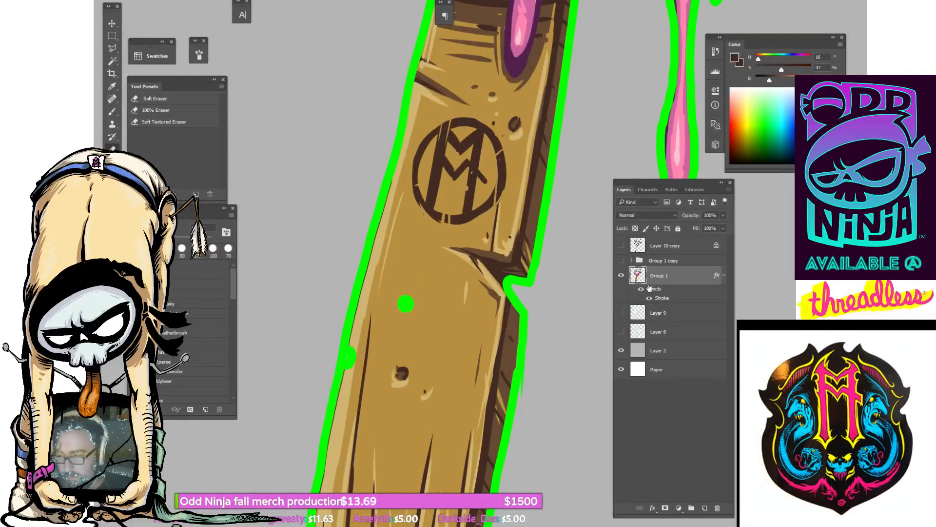
key(b)
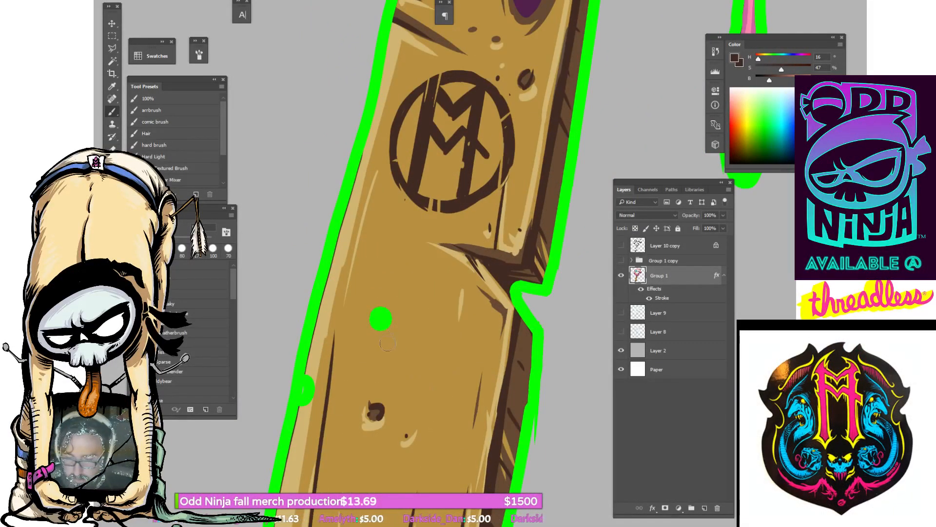
alt+click(380, 334)
drag(362, 359, 417, 282)
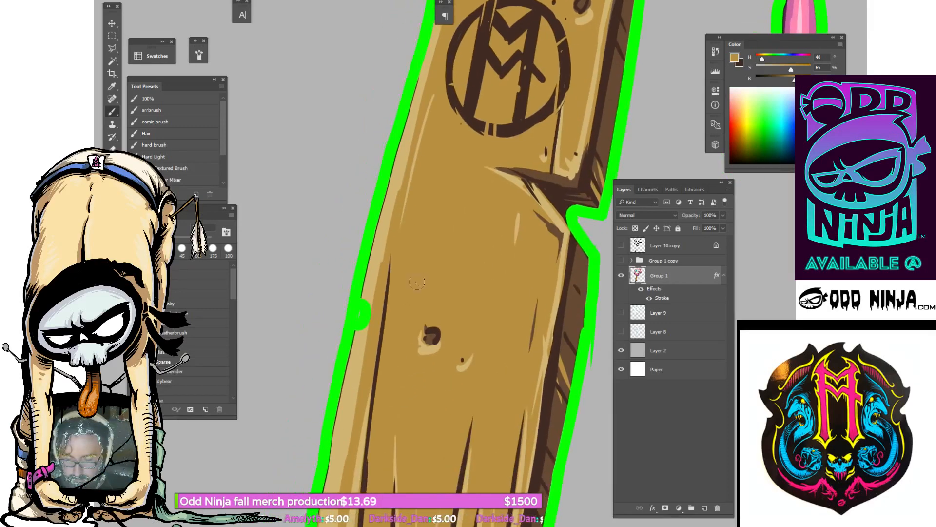
alt+click(368, 289)
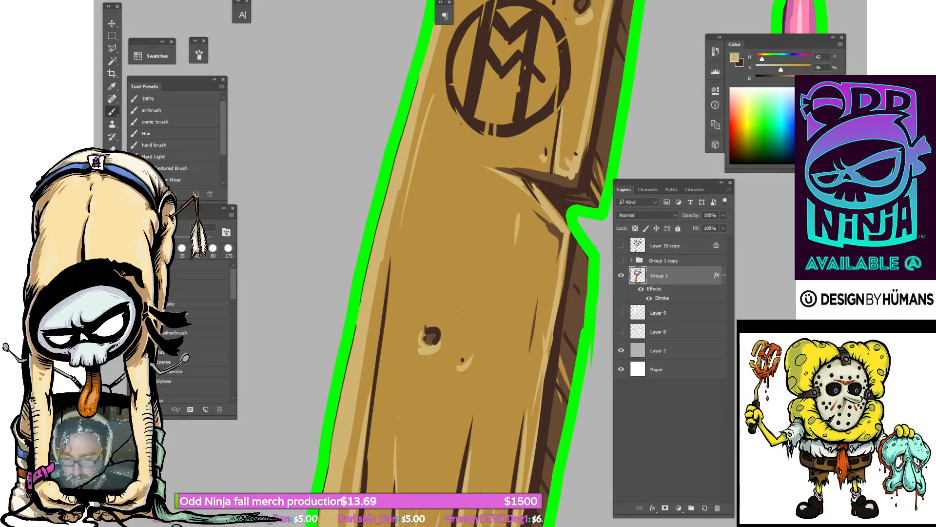
Inspect the stick's upper end, the drips and the skull's lower-right jaw edge for remaining green-marked gaps.
drag(457, 310, 454, 268)
drag(442, 315, 417, 380)
drag(497, 176, 414, 396)
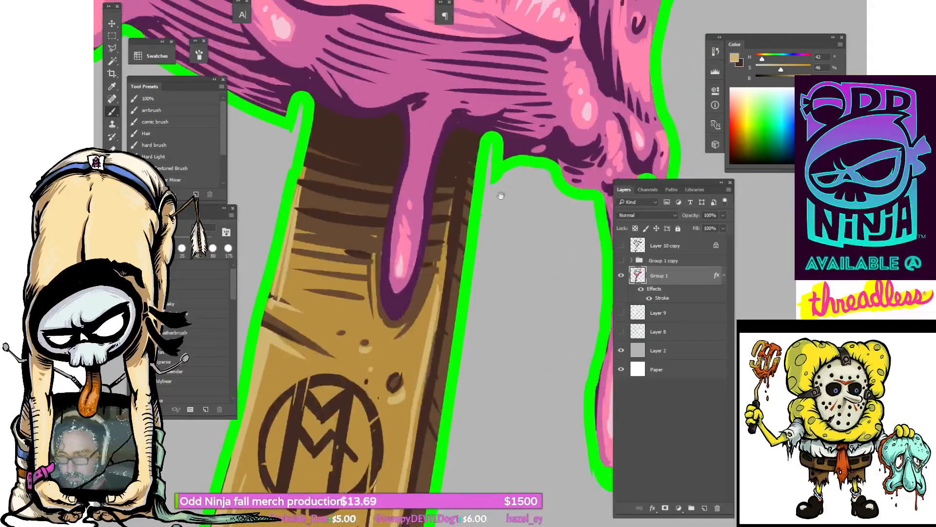
drag(501, 195, 414, 293)
drag(487, 337, 459, 223)
drag(460, 176, 455, 248)
key(ctrl+plus)
key(ctrl+plus)
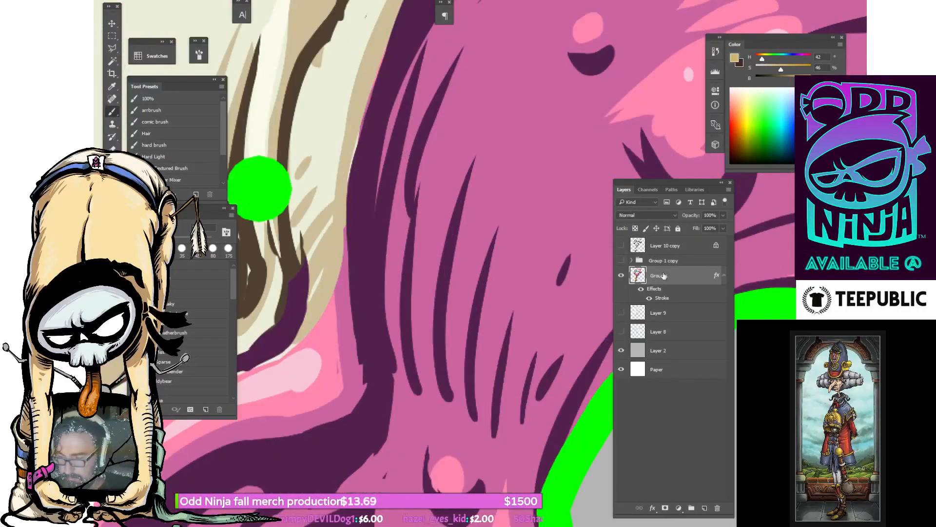
Reduce the size of Group 1's green stroke to 18 px and apply the layer style.
double_click(657, 291)
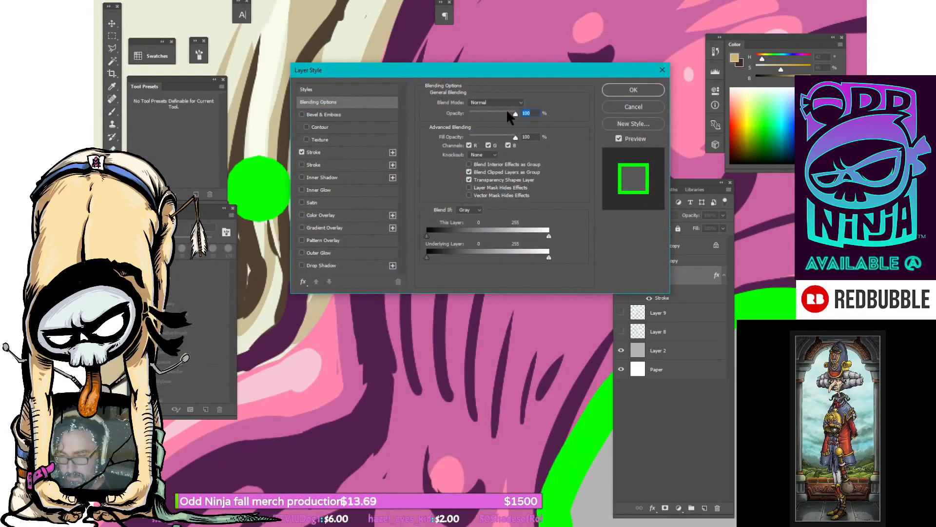
click(335, 151)
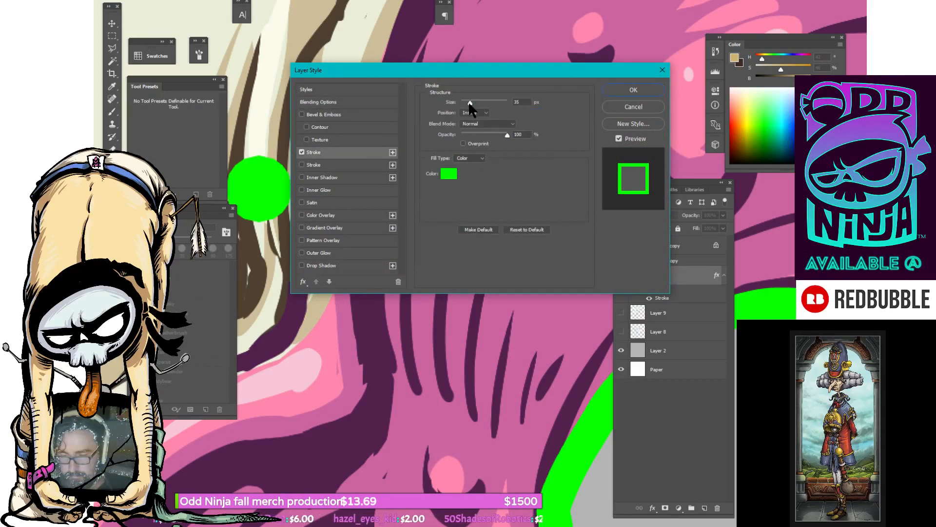
drag(470, 103, 467, 101)
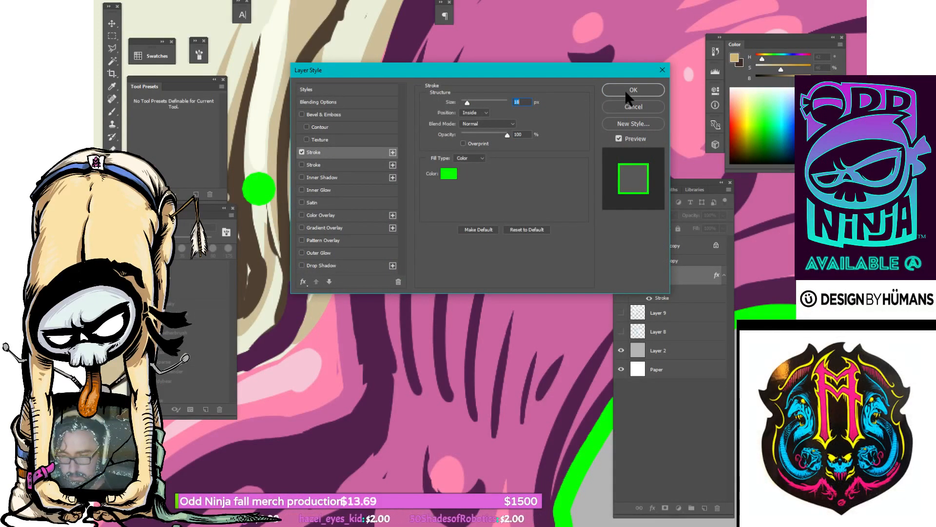
click(626, 93)
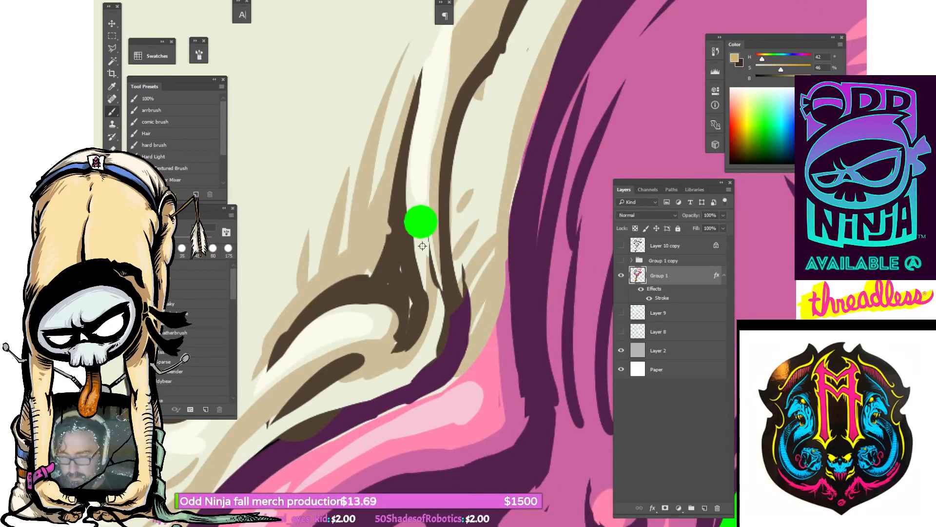
Fill the gap in the skull's lower-right jaw crease with the off-white bone colour sampled beside it.
alt+click(423, 246)
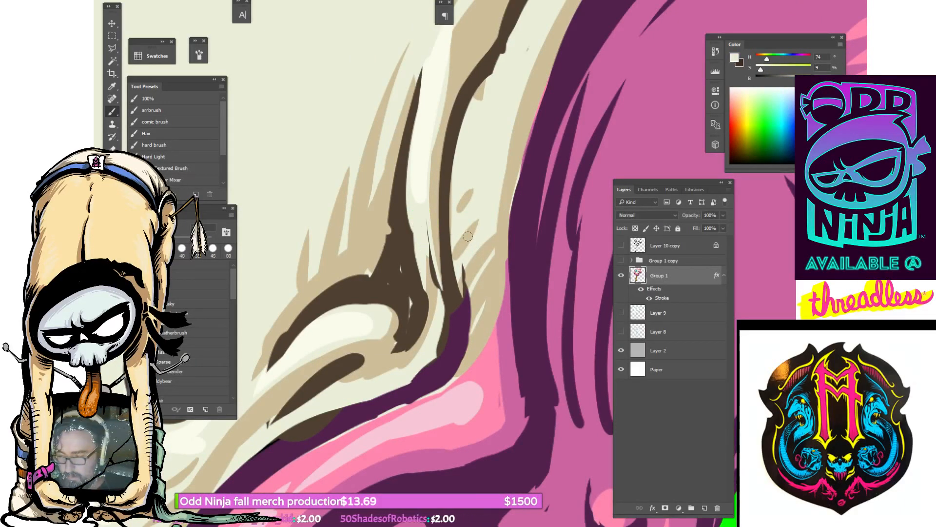
drag(410, 190, 460, 223)
key(ctrl+minus)
key(ctrl+minus)
key(ctrl+minus)
Fill the elongated gap under the nose cavity with the outline's dark brown and tidy its lower edge with the sampled tan.
drag(363, 161, 462, 220)
key(ctrl+plus)
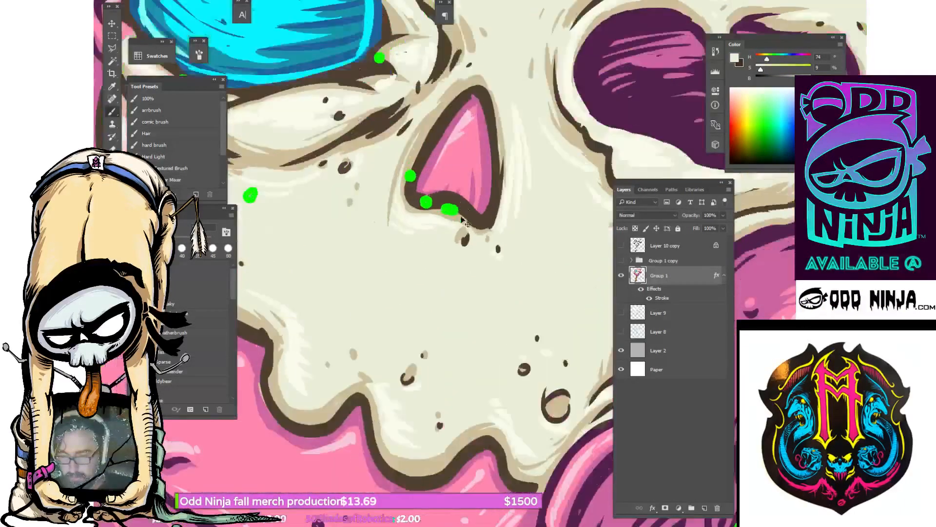
key(ctrl+plus)
key(ctrl+plus)
key(ctrl+plus)
drag(393, 100, 457, 243)
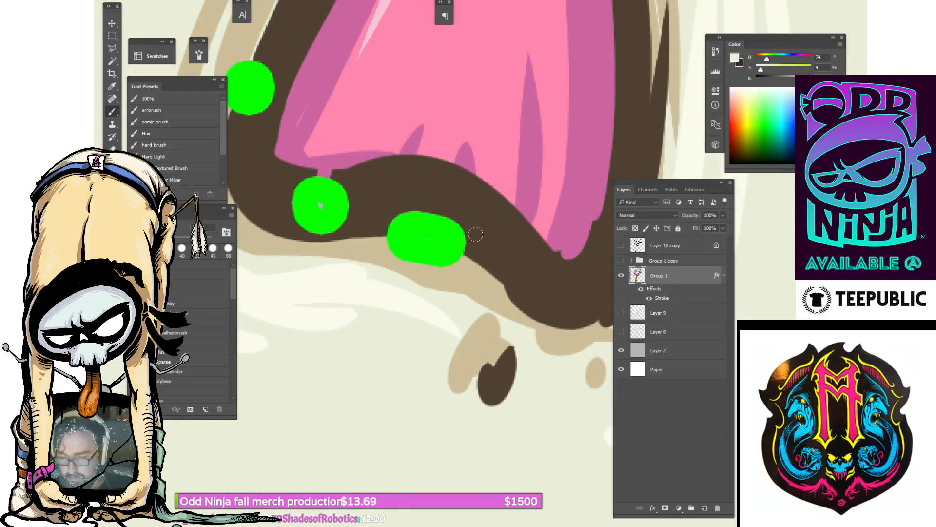
alt+click(475, 235)
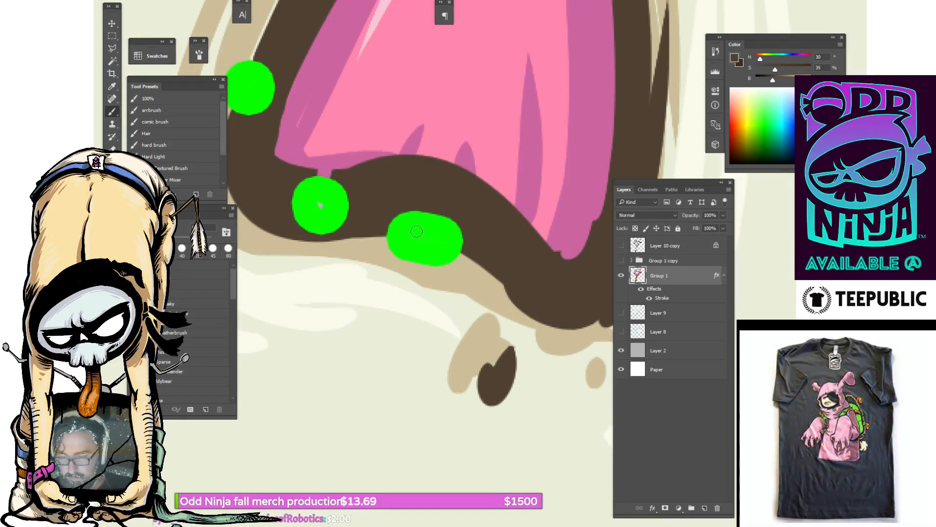
drag(435, 240, 417, 234)
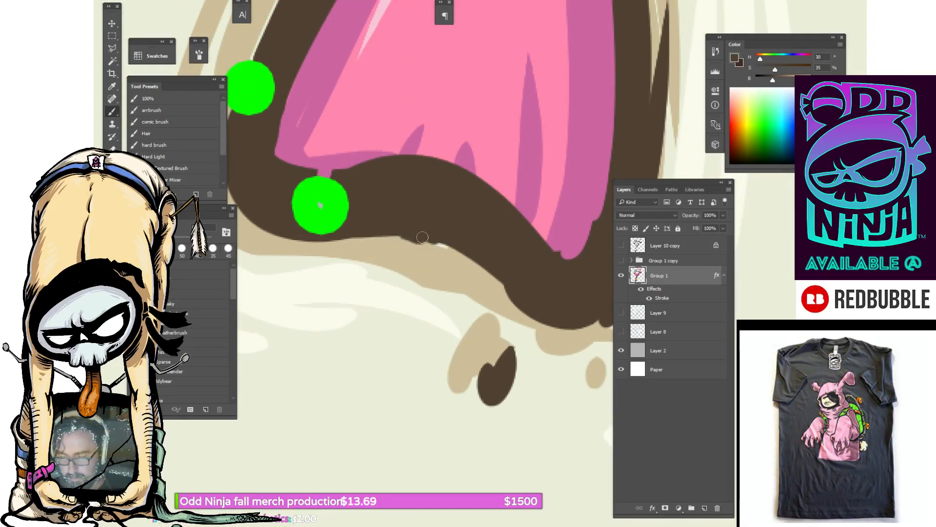
alt+click(441, 256)
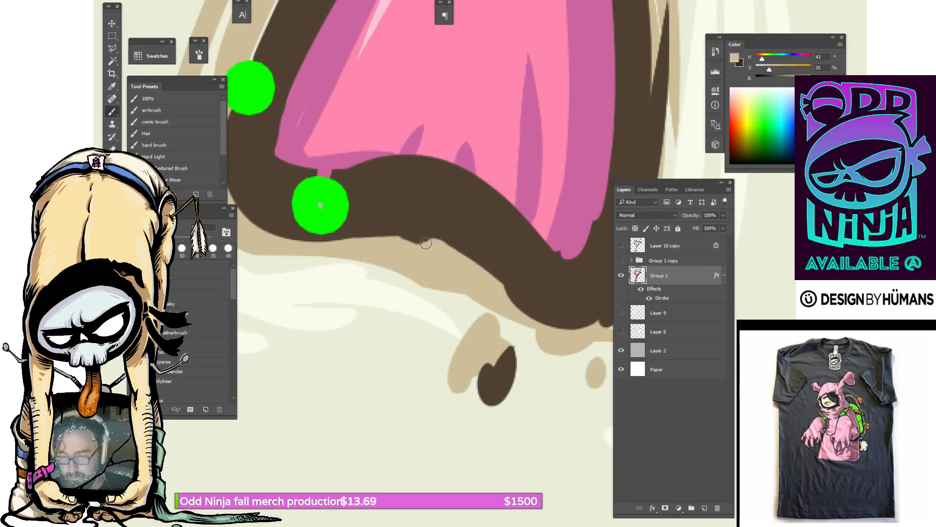
Paint the gap near the nose outline's lower-left corner dark brown and cover the pink streak above it.
drag(369, 173, 419, 190)
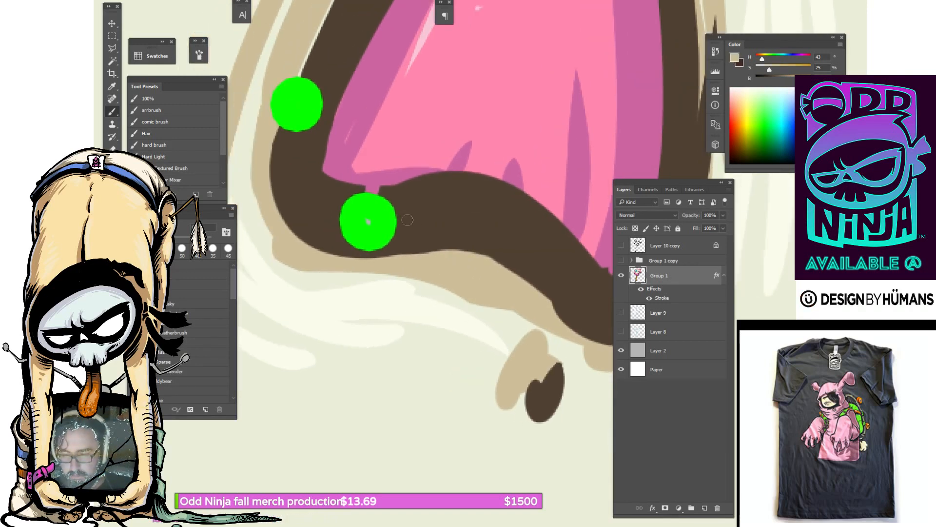
alt+click(428, 225)
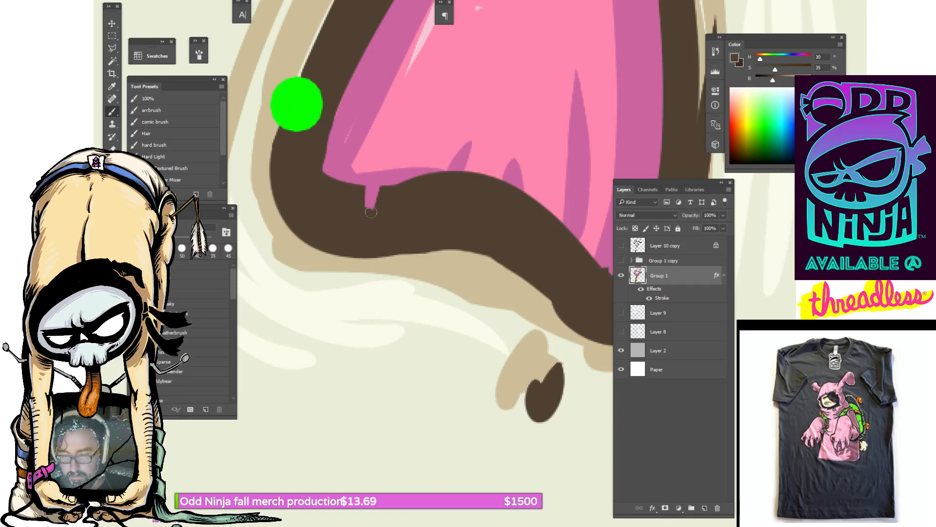
mouse_move(371, 212)
mouse_down()
mouse_move(390, 204)
mouse_move(361, 198)
mouse_move(388, 199)
mouse_move(365, 193)
mouse_up()
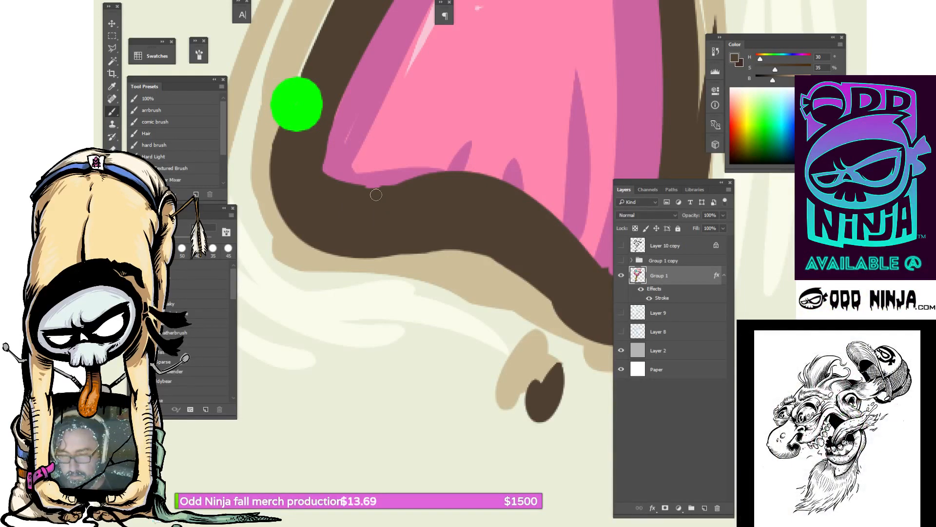
Fill the gap on the left side of the nose outline with the same dark brown.
key(ctrl+minus)
key(ctrl+minus)
drag(464, 214, 447, 243)
key(ctrl+plus)
key(ctrl+plus)
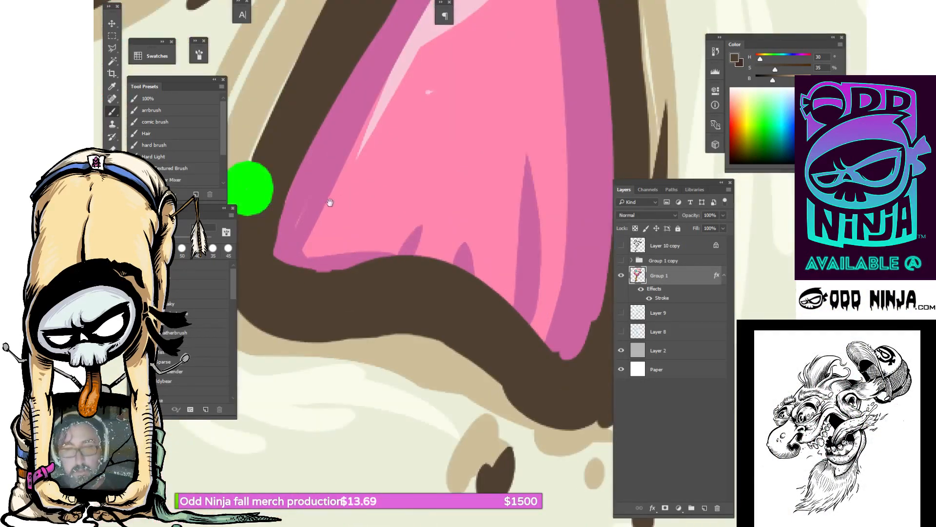
drag(343, 203, 393, 177)
drag(395, 144, 396, 190)
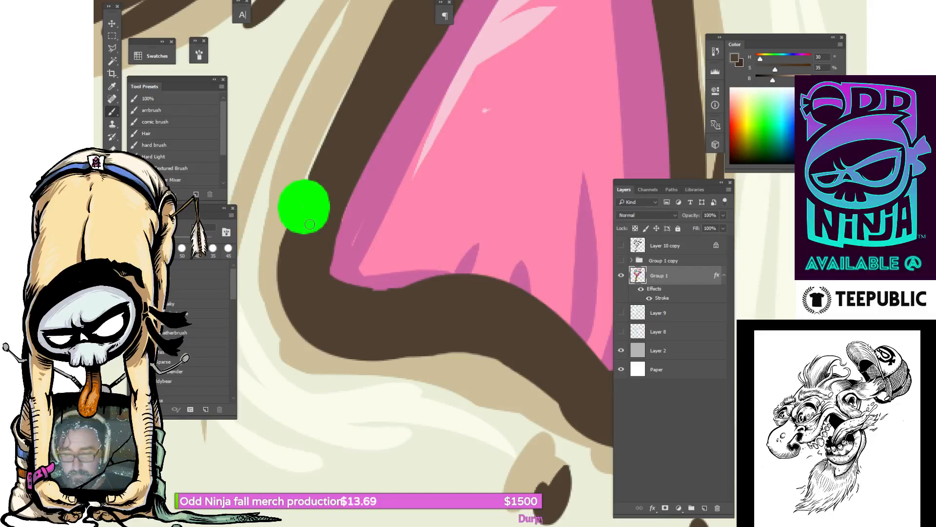
key(ctrl+z)
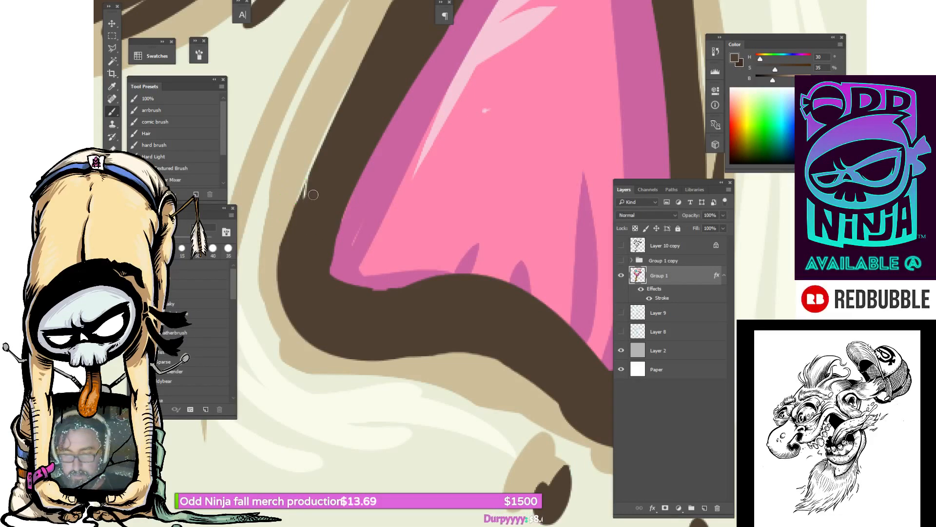
Inspect the skull's face, the hollow eye socket and the surrounding pink rim for remaining green-marked gaps.
key(ctrl+minus)
key(ctrl+minus)
key(ctrl+minus)
key(ctrl+minus)
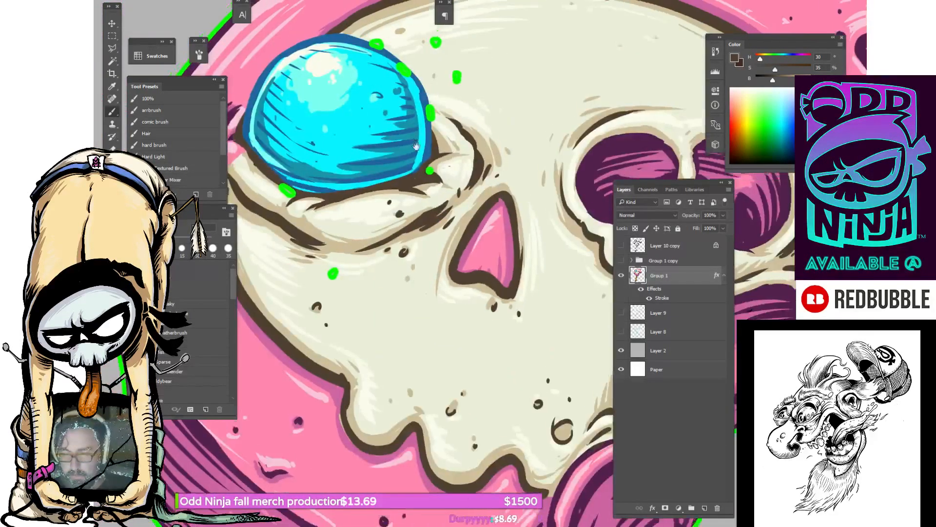
drag(412, 144, 465, 165)
drag(604, 349, 344, 264)
drag(542, 208, 446, 304)
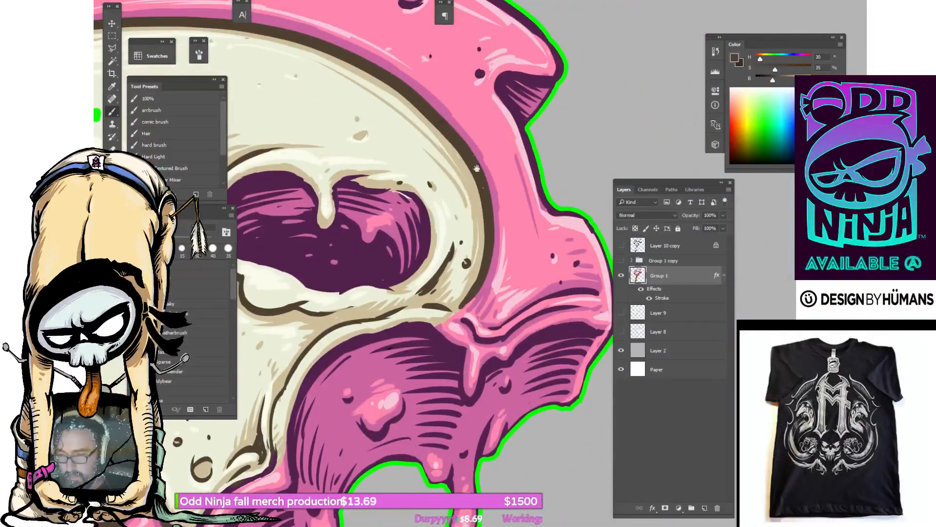
drag(353, 115, 426, 276)
drag(244, 274, 441, 243)
drag(359, 204, 451, 145)
drag(392, 272, 528, 185)
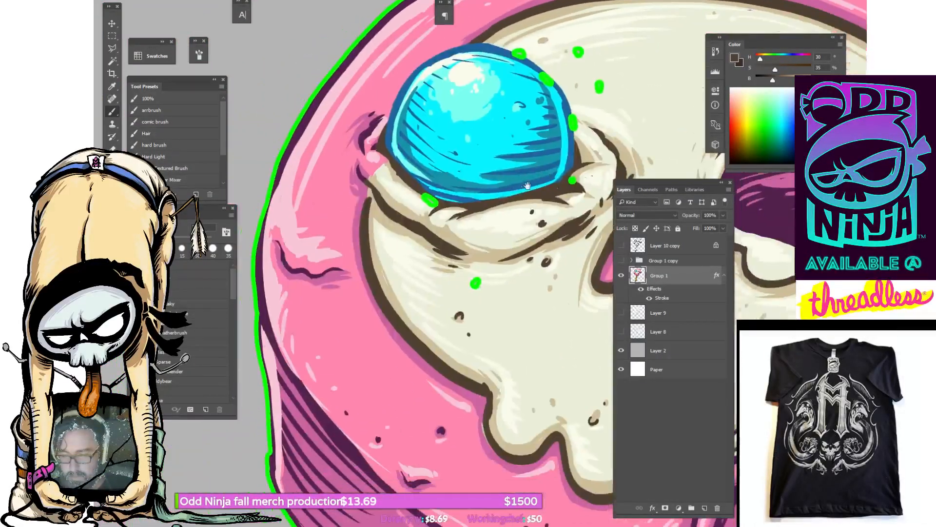
Fill the cheek gap below the eyeball with the sampled off-white bone colour and restore the tip of the pale highlight.
key(ctrl+plus)
key(ctrl+plus)
drag(464, 357, 435, 307)
key(ctrl+plus)
key(ctrl+plus)
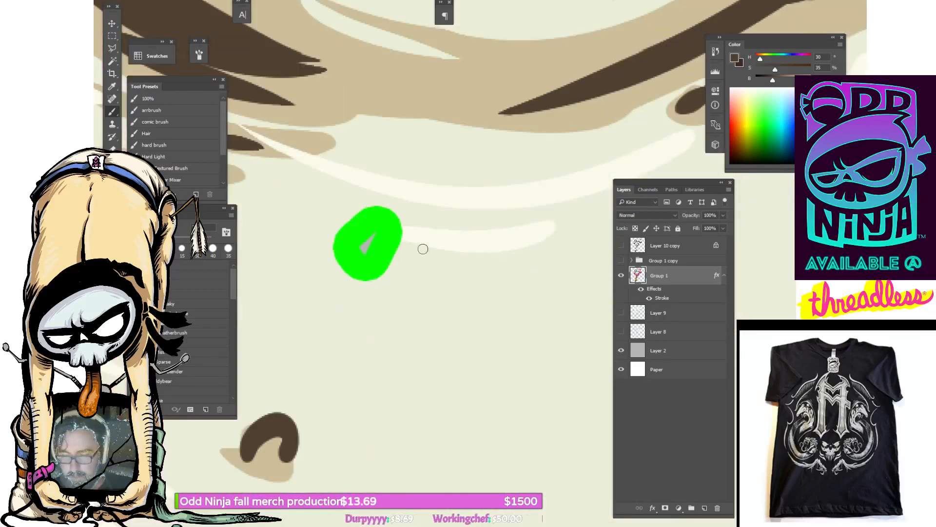
drag(423, 249, 473, 289)
alt+click(462, 333)
mouse_move(408, 284)
mouse_down()
mouse_move(390, 285)
mouse_move(399, 302)
mouse_move(419, 293)
mouse_move(426, 264)
mouse_move(428, 293)
mouse_up()
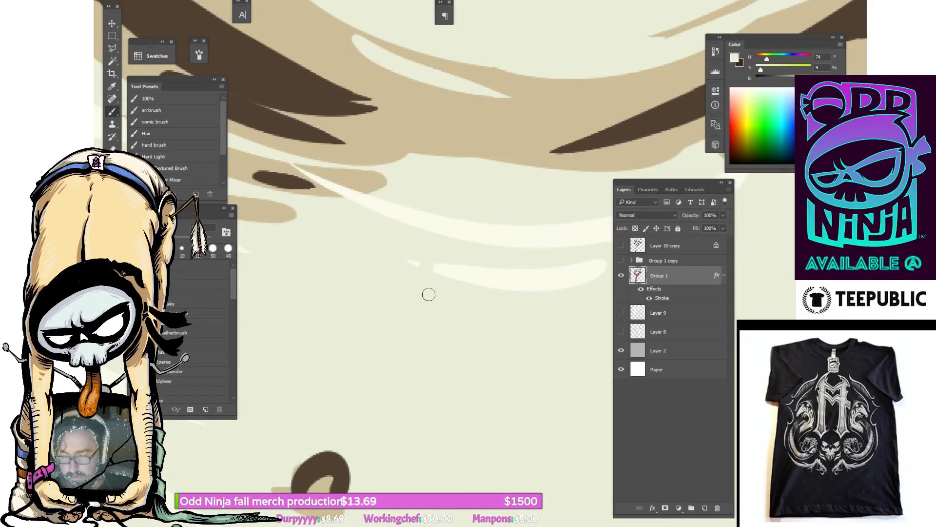
alt+click(450, 271)
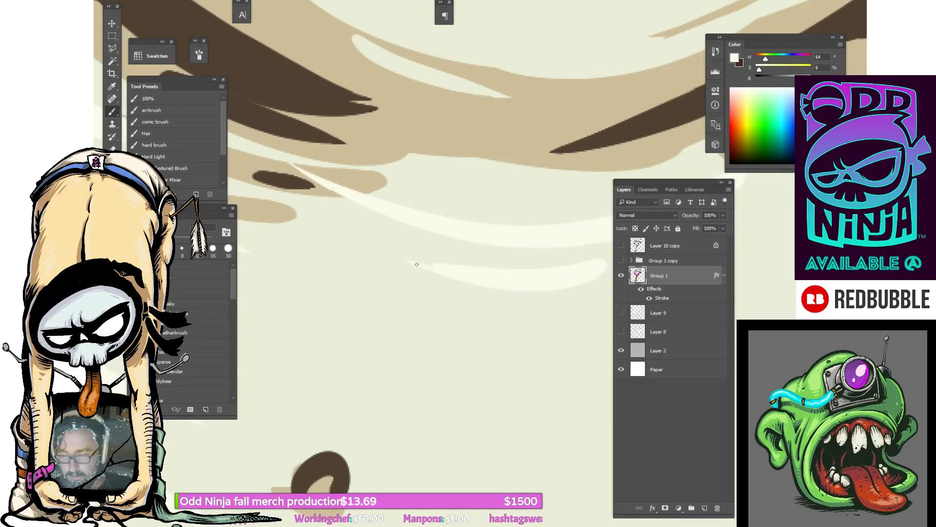
Fill the green-marked gap in the outline along the eyeball's lower-left edge with sampled dark brown.
key(ctrl+minus)
key(ctrl+minus)
key(ctrl+minus)
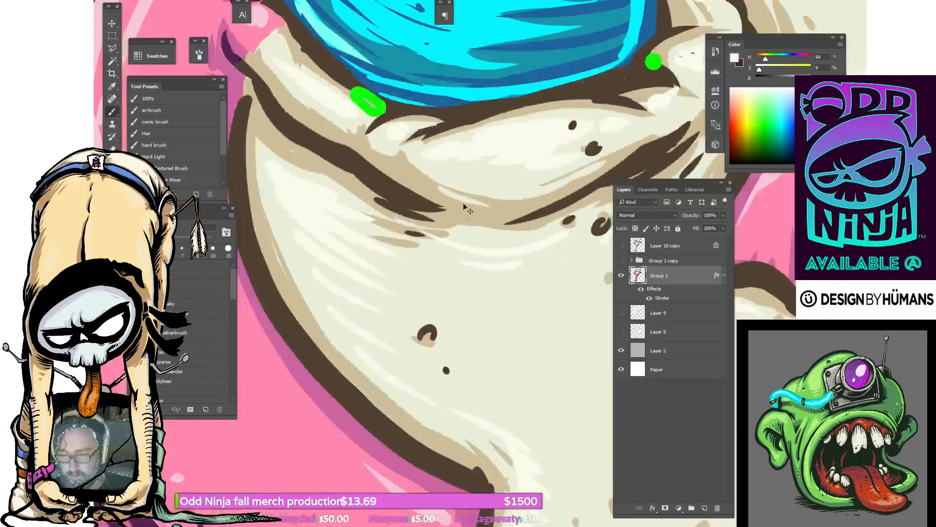
drag(464, 206, 459, 280)
key(ctrl+plus)
key(ctrl+plus)
drag(401, 209, 493, 255)
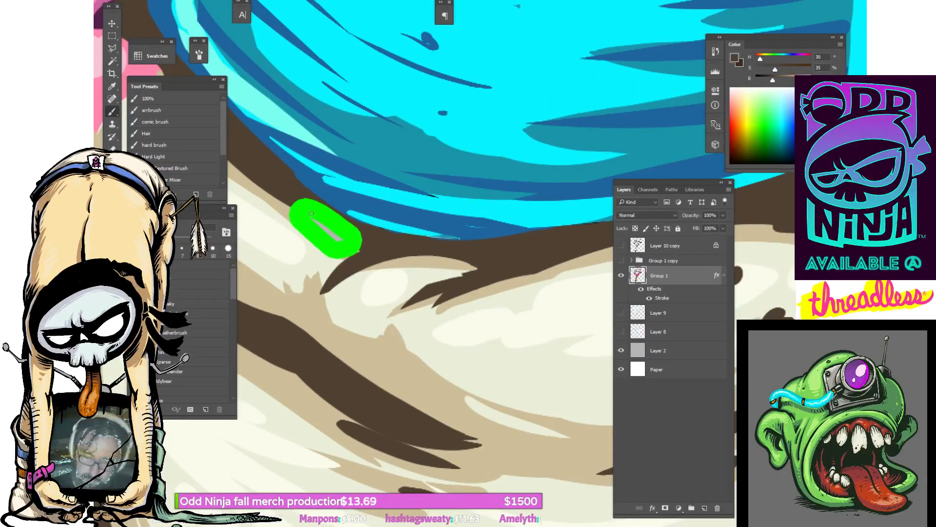
drag(311, 213, 344, 240)
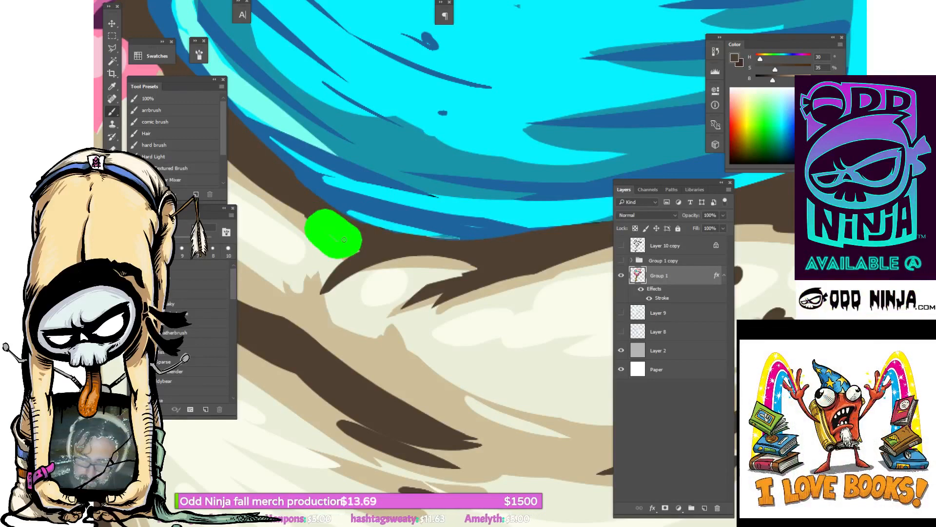
key(ctrl+z)
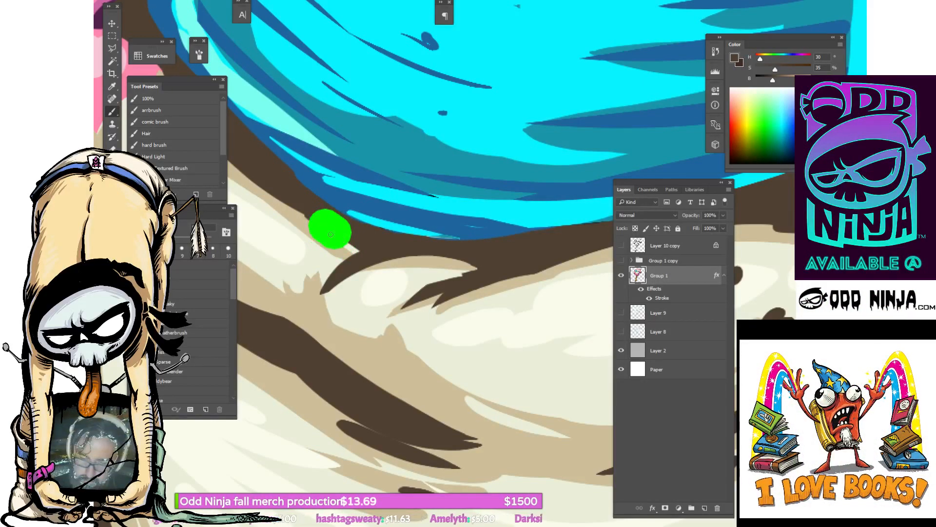
key(ctrl+z)
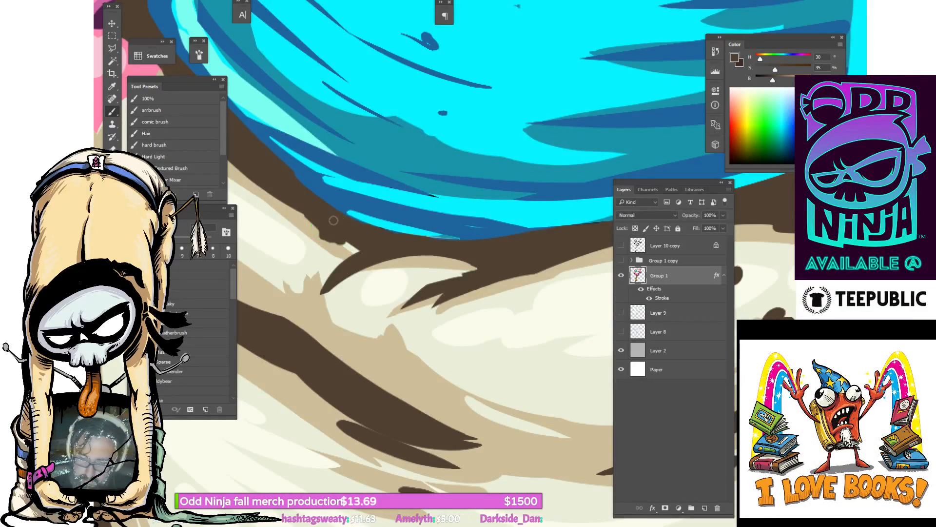
Clean up the edge of the brown outline around the filled gap, using sampled tan and dark brown.
alt+click(313, 226)
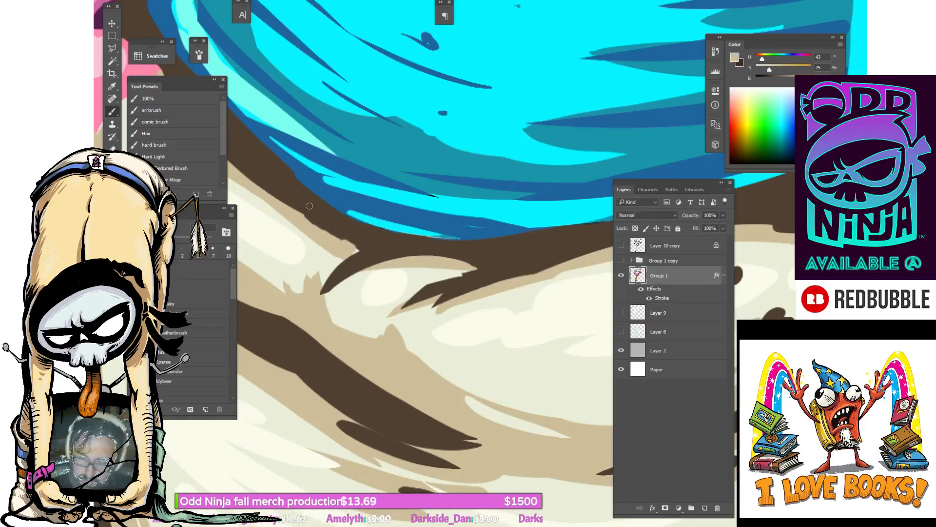
click(194, 98)
key(r)
mouse_move(441, 119)
mouse_down()
mouse_move(448, 166)
mouse_move(528, 173)
mouse_up()
mouse_move(503, 84)
mouse_down()
mouse_move(466, 241)
mouse_move(454, 218)
mouse_up()
key(b)
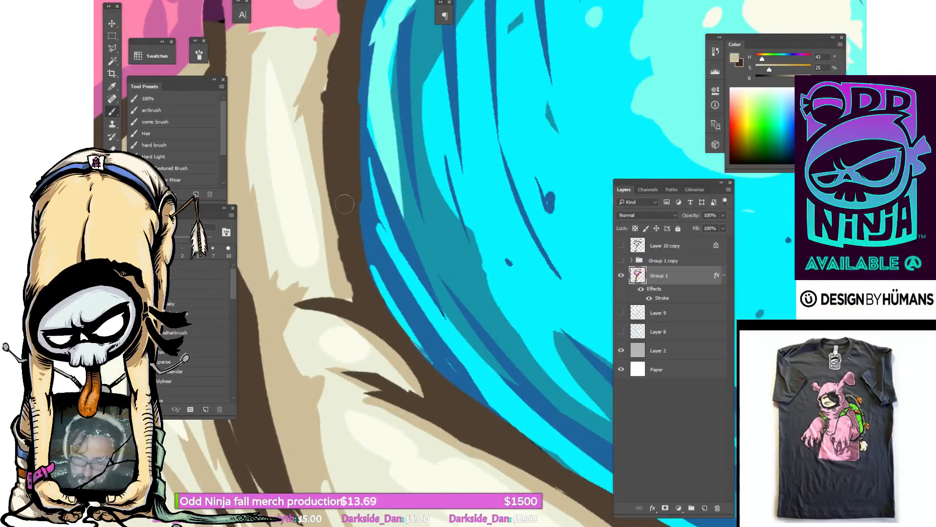
alt+click(344, 231)
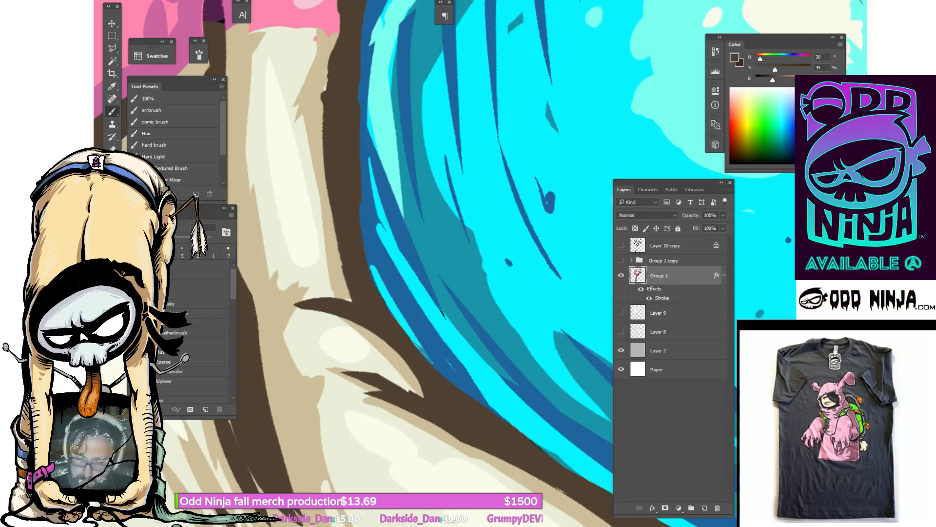
Paint over the small green-marked gap in the shadow beside the eyeball's right corner with dark brown.
key(r)
drag(554, 359, 455, 210)
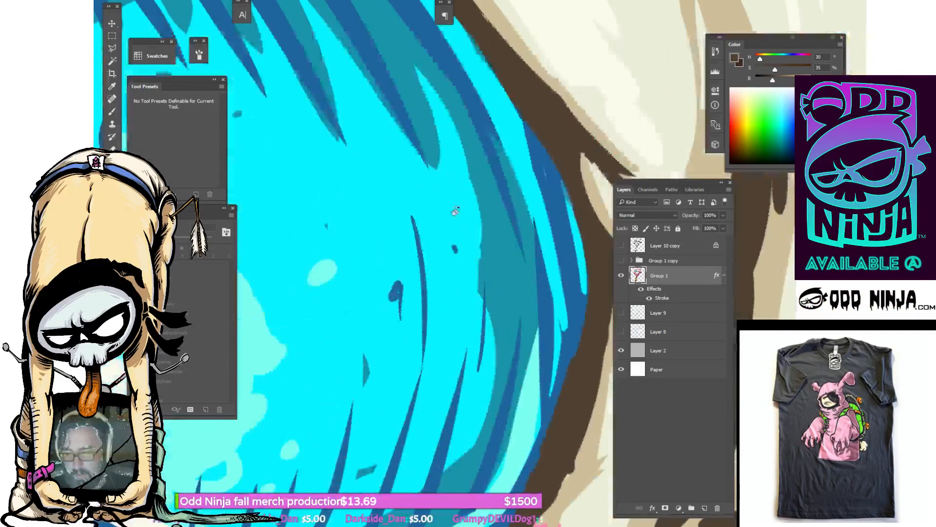
drag(541, 234, 522, 341)
key(ctrl+minus)
drag(563, 300, 402, 384)
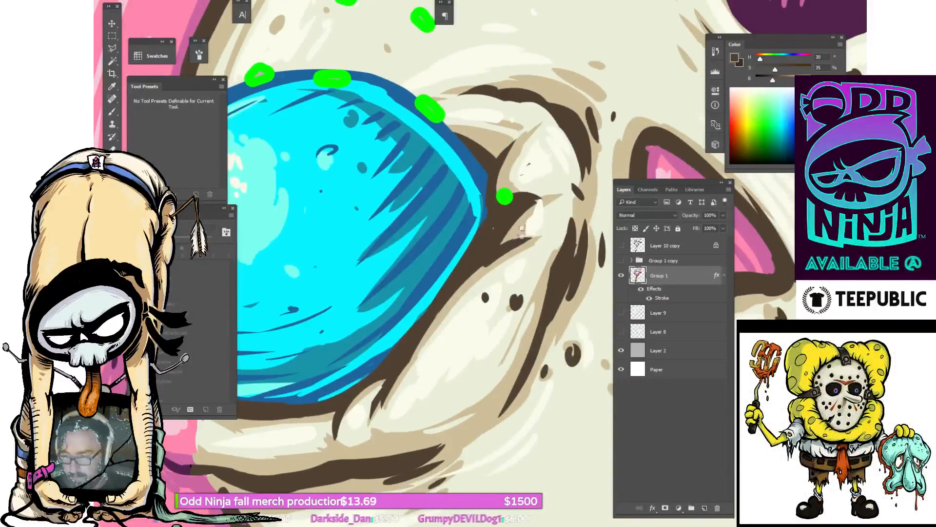
key(ctrl+plus)
drag(589, 297, 521, 249)
key(r)
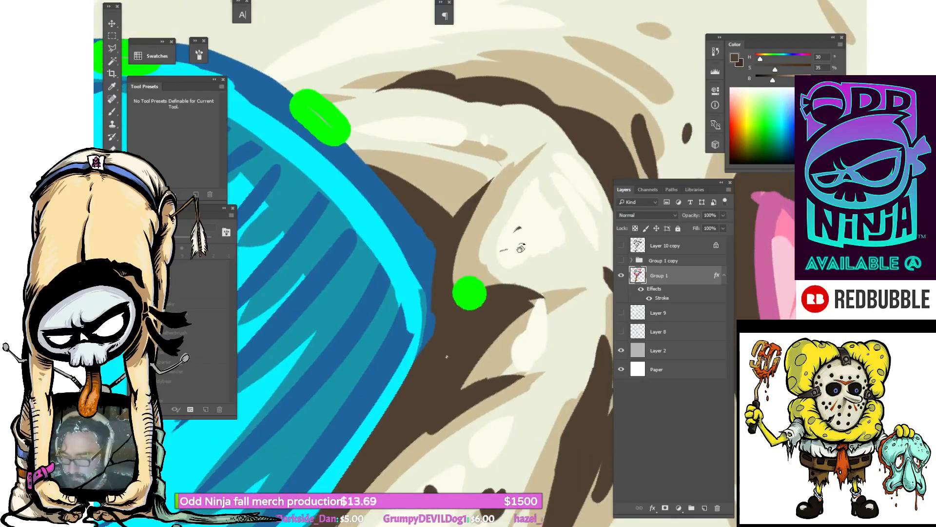
scroll(521, 248, up, 2)
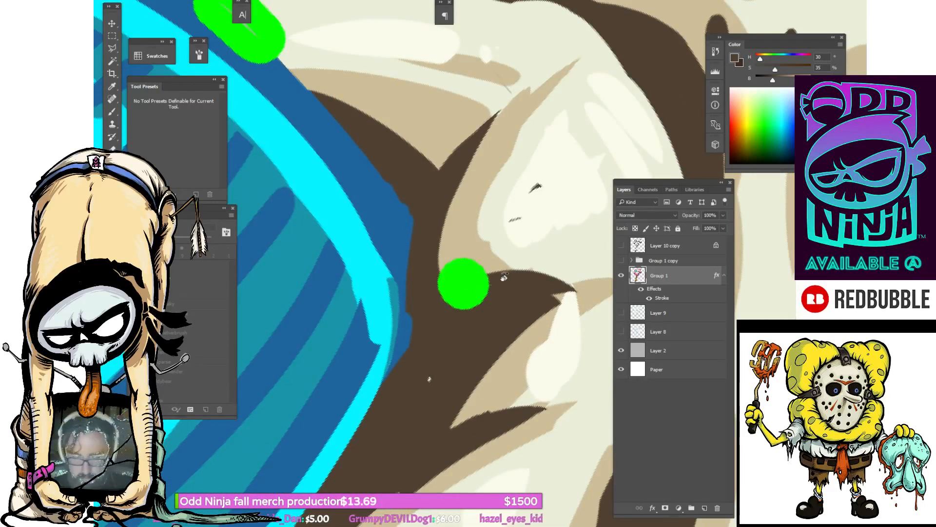
key(b)
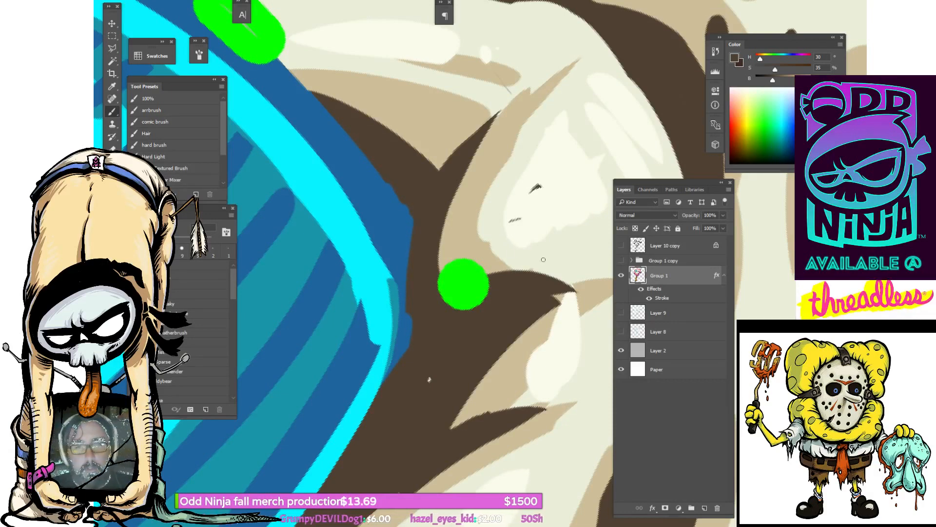
drag(540, 265, 542, 264)
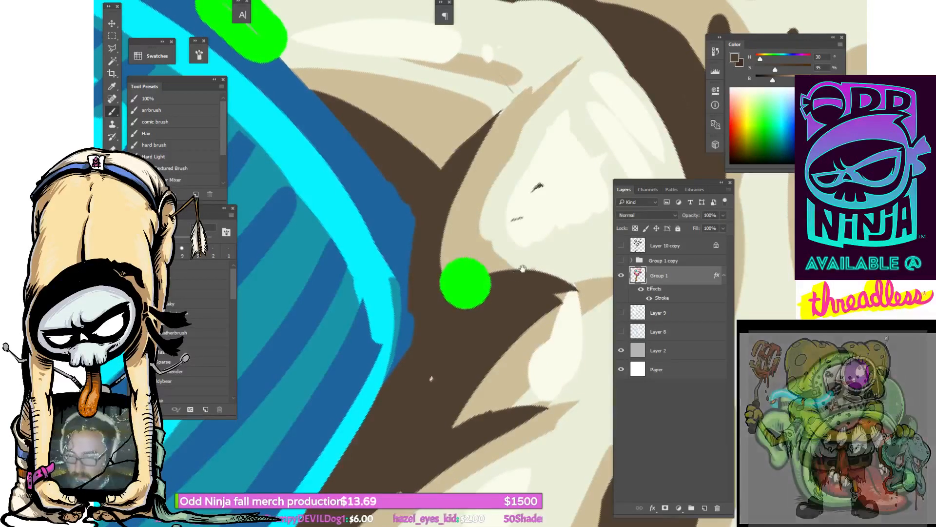
click(465, 284)
Fill the green-marked gap on the eyeball's upper-right outline with the sampled outline blue.
drag(558, 201, 592, 372)
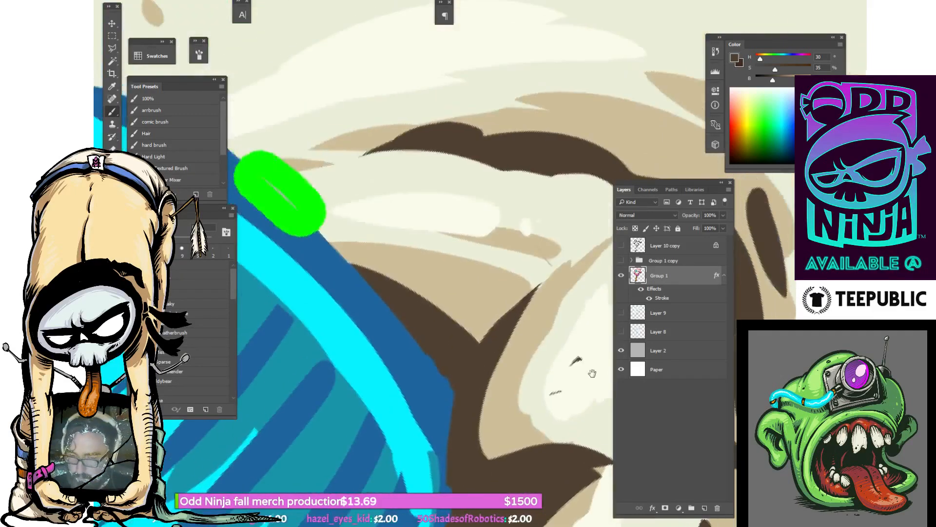
drag(432, 263, 544, 369)
alt+click(346, 291)
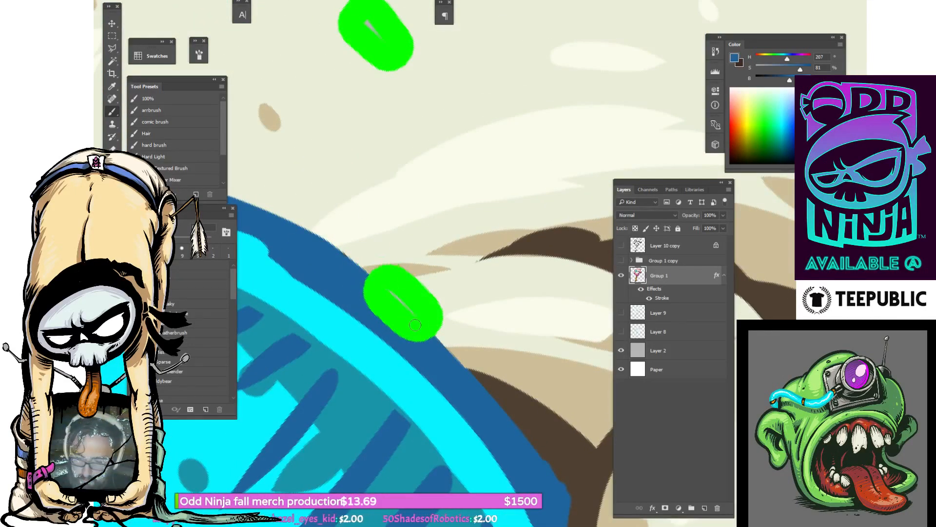
drag(388, 292, 402, 303)
drag(430, 345, 410, 305)
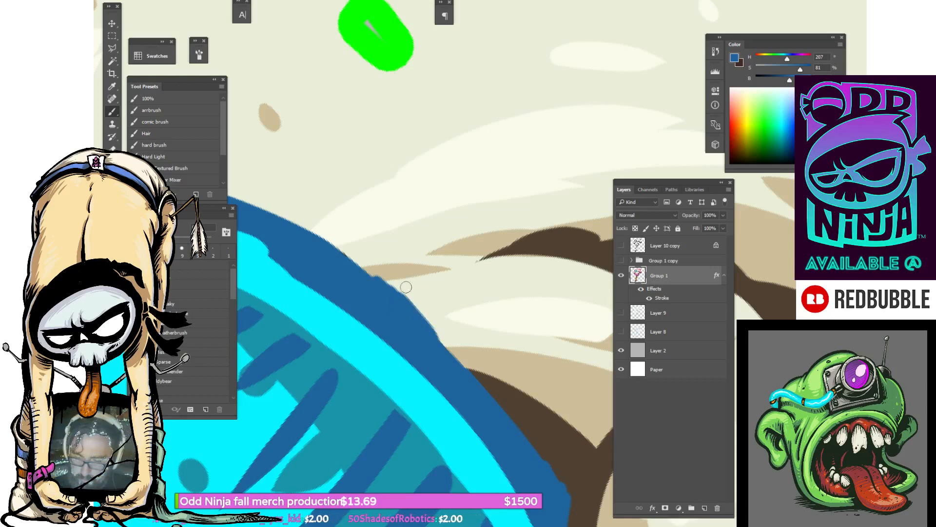
Trim the bumpy blue outline edge with off-white using a smaller brush, and restore the tan streak's tip.
alt+click(420, 295)
key([)
key([)
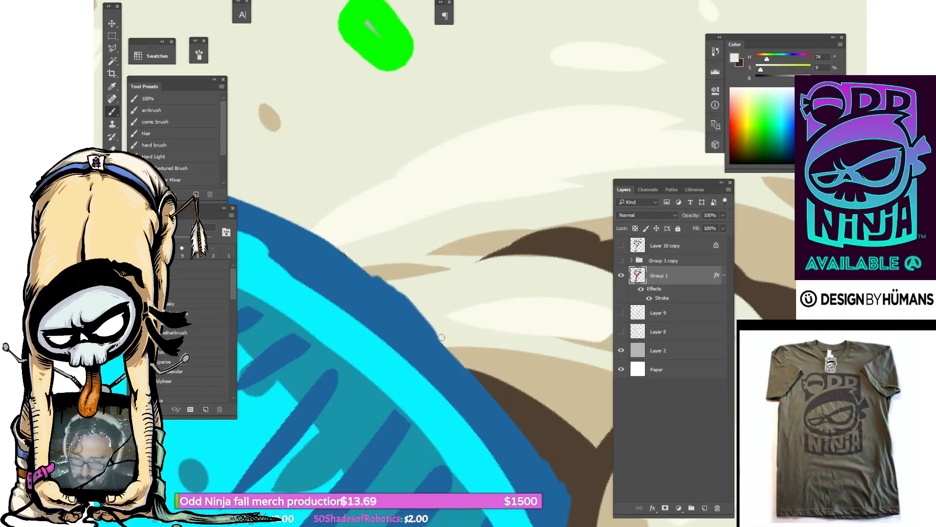
drag(412, 305, 382, 278)
alt+click(380, 274)
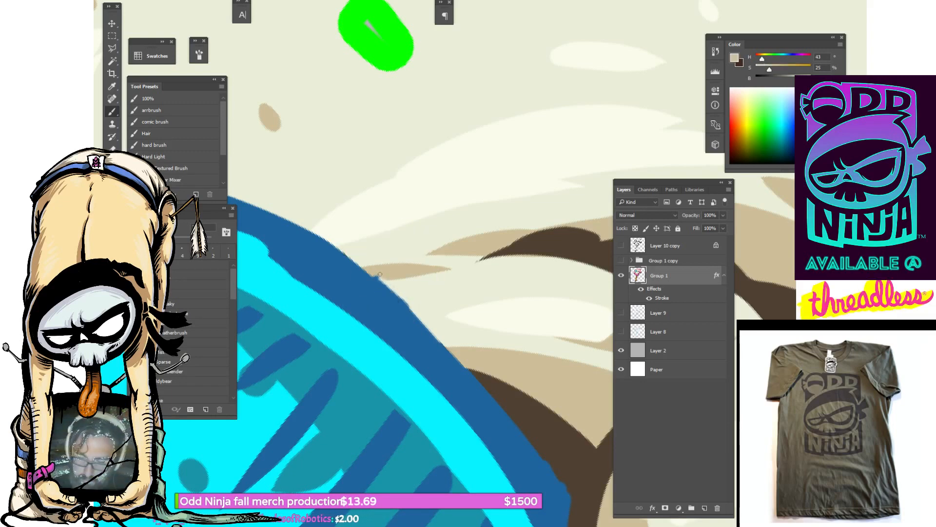
Fill the nearest green-marked gap on the forehead above the eyeball with sampled off-white, using a larger brush.
key(ctrl+minus)
key(ctrl+minus)
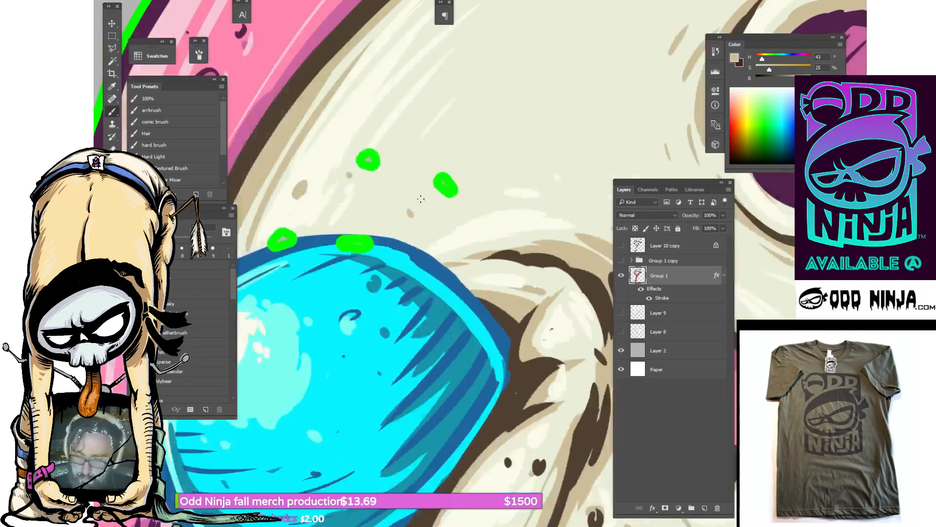
key(ctrl+plus)
key(ctrl+plus)
mouse_move(460, 154)
mouse_down()
mouse_move(476, 236)
mouse_move(479, 223)
mouse_up()
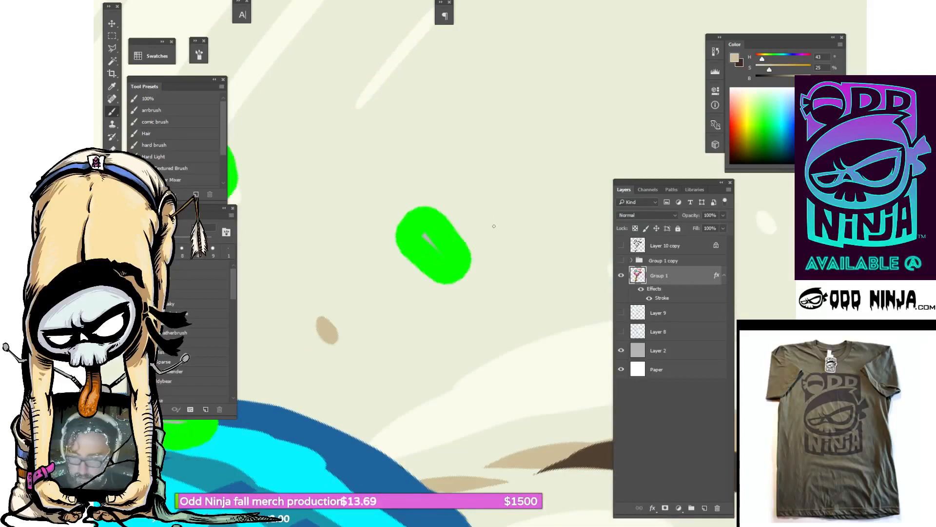
alt+click(487, 218)
key(])
key(])
key(])
key(])
key(])
mouse_move(426, 236)
mouse_down()
mouse_move(441, 254)
mouse_move(432, 244)
mouse_up()
Fill the neighbouring forehead gap with off-white and sample the pale highlight colour beside it.
drag(305, 169, 478, 213)
drag(442, 171, 454, 221)
mouse_move(411, 243)
mouse_down()
mouse_move(417, 237)
mouse_move(422, 253)
mouse_up()
alt+click(429, 193)
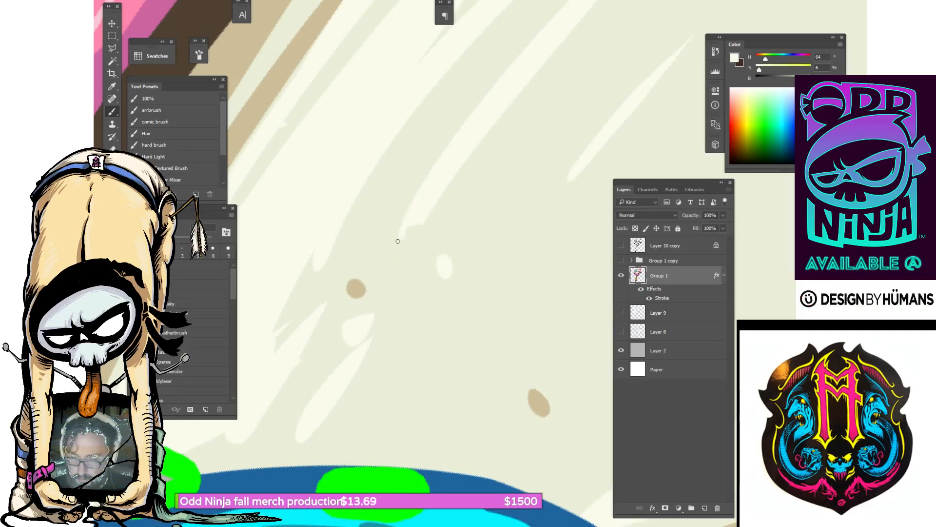
Fill the gap in the eyeball's top outline with sampled blue and trim its inner edge with cyan.
drag(397, 322, 452, 152)
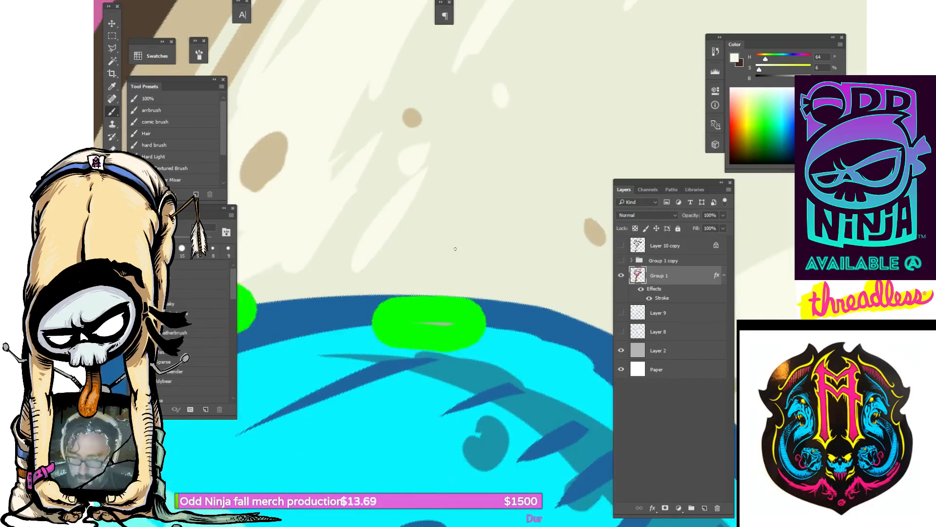
drag(476, 312, 474, 234)
key(r)
mouse_move(525, 286)
mouse_down()
mouse_move(495, 212)
mouse_move(477, 210)
mouse_up()
mouse_move(492, 216)
mouse_down()
mouse_move(446, 257)
mouse_move(441, 221)
mouse_up()
key(b)
alt+click(363, 277)
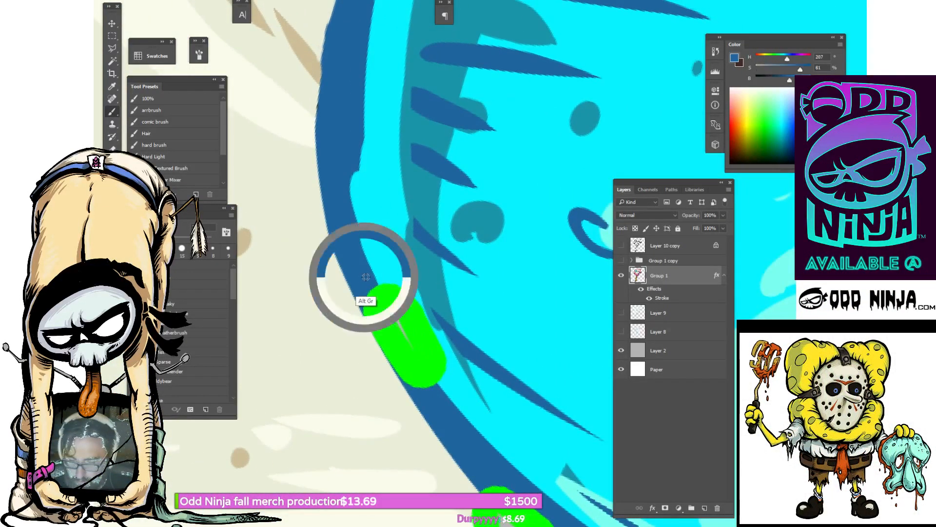
key(bracketright)
key(bracketright)
drag(393, 312, 420, 366)
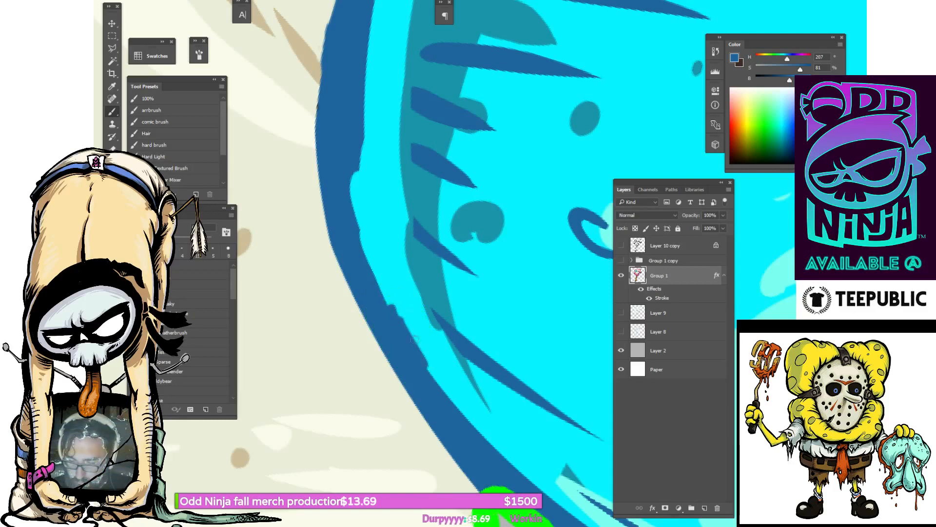
alt+click(396, 296)
mouse_move(413, 332)
mouse_down()
mouse_move(395, 307)
mouse_move(415, 339)
mouse_up()
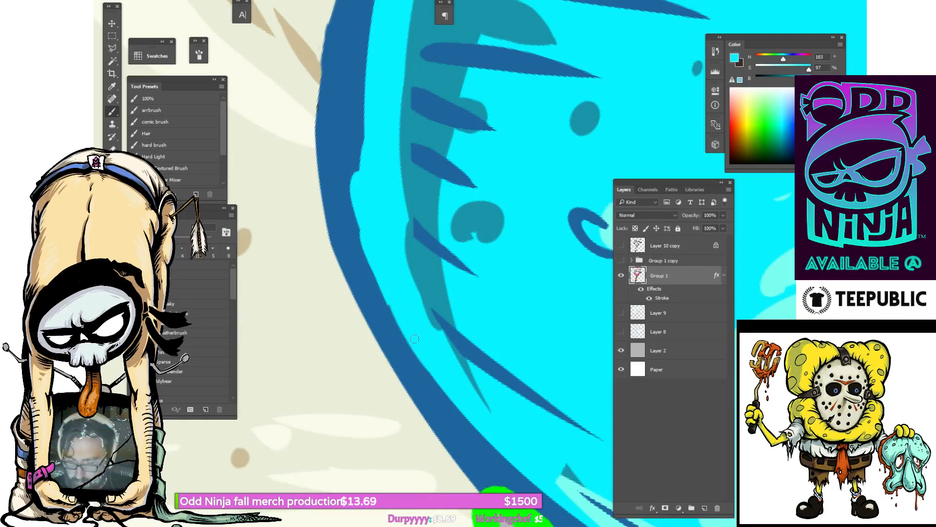
Fill the gap between the eyeball's upper-left outline and the bone with sampled off-white and blue.
drag(530, 457, 397, 270)
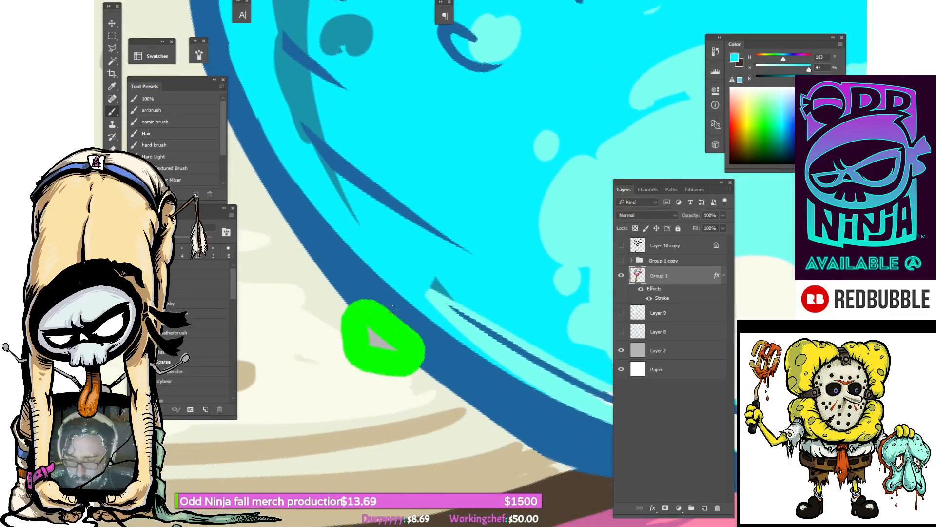
alt+click(339, 307)
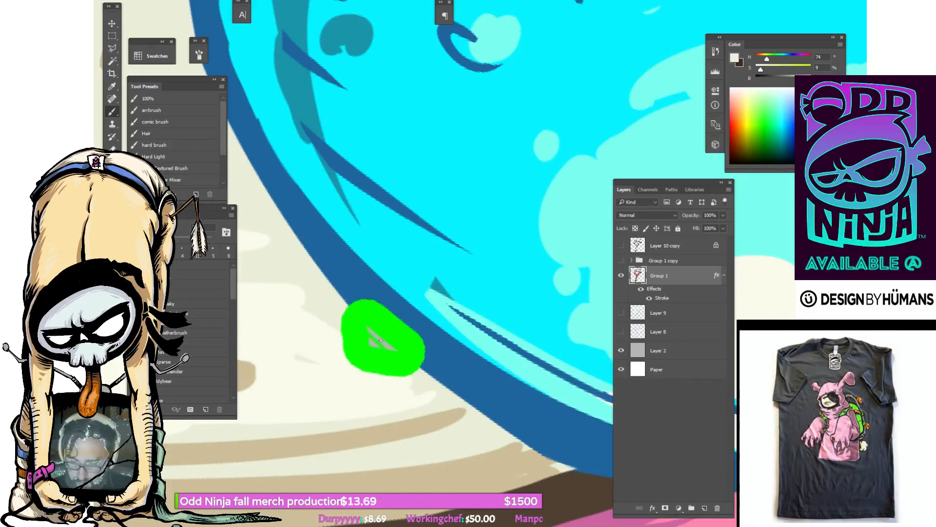
mouse_move(361, 323)
mouse_down()
mouse_move(374, 342)
mouse_move(361, 341)
mouse_move(398, 354)
mouse_move(365, 302)
mouse_move(406, 348)
mouse_move(374, 317)
mouse_move(408, 355)
mouse_up()
alt+click(362, 300)
alt+click(355, 346)
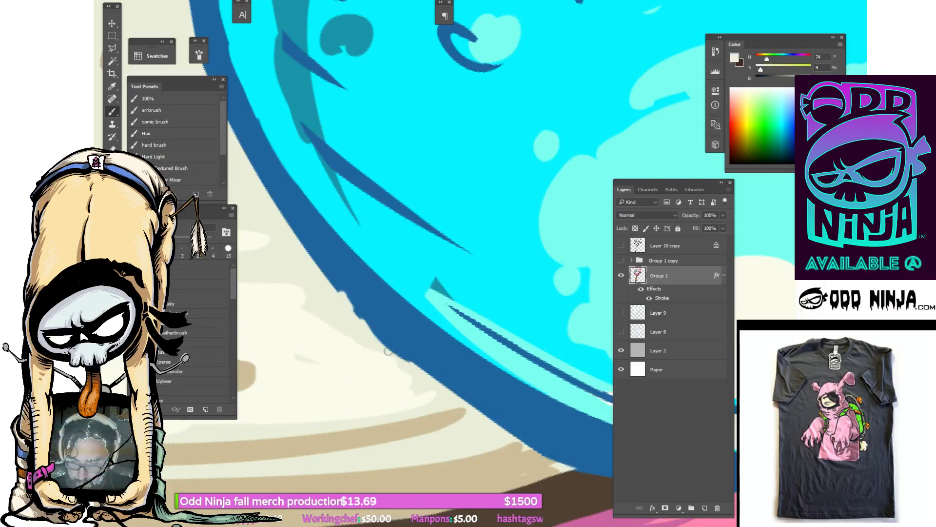
Smooth the eyeball's upper-left outline over the filled gap with sampled blue, and trim its outer edge with off-white.
key(r)
drag(492, 203, 511, 292)
drag(498, 173, 468, 280)
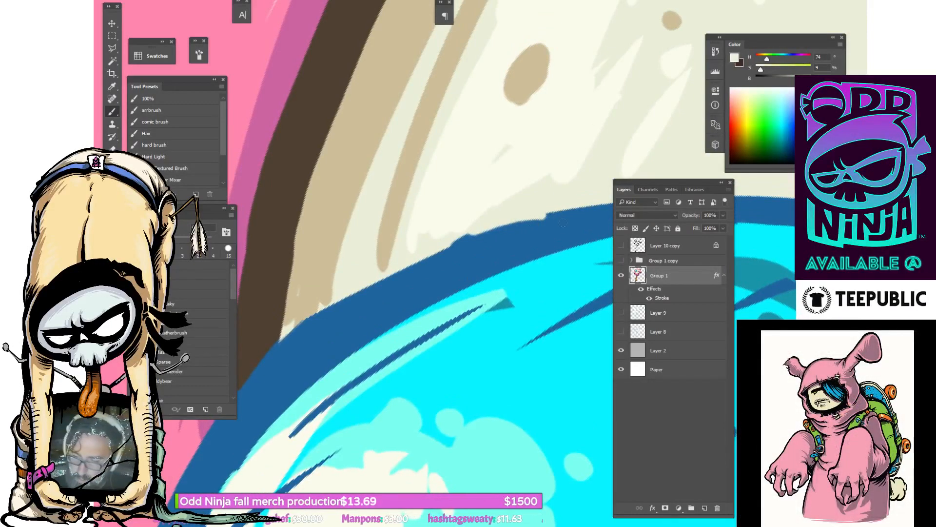
key(r)
mouse_move(562, 266)
mouse_down()
mouse_move(558, 232)
mouse_move(517, 250)
mouse_up()
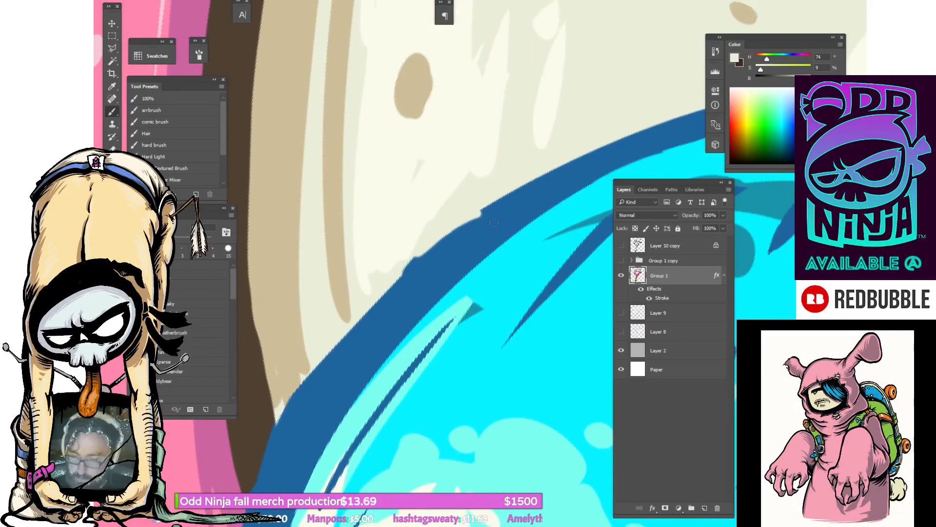
alt+click(496, 210)
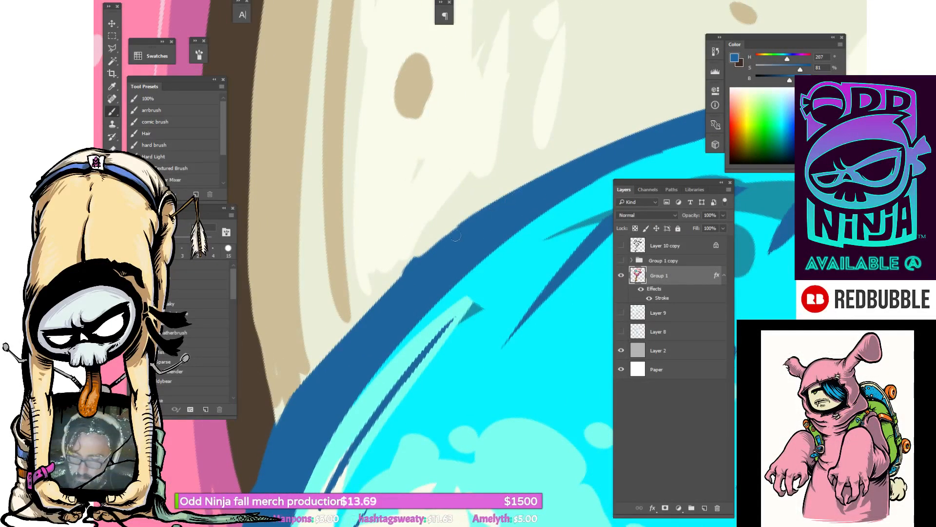
drag(413, 269, 425, 251)
alt+click(481, 199)
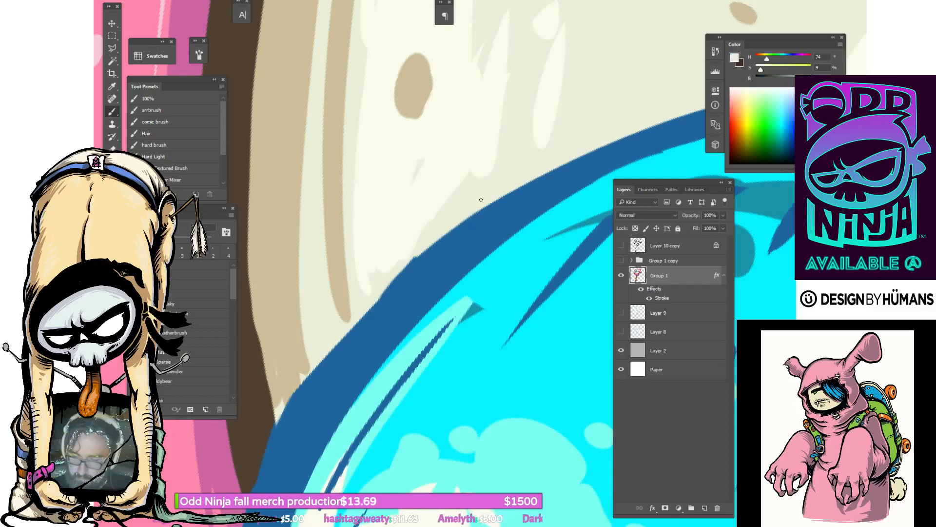
drag(394, 277, 417, 257)
Examine the eyeball, the skull's face and the whole popsicle for remaining green-marked gaps.
drag(356, 349, 412, 218)
key(ctrl+minus)
key(ctrl+minus)
key(ctrl+minus)
drag(546, 200, 482, 300)
key(ctrl+minus)
key(ctrl+minus)
drag(587, 317, 480, 226)
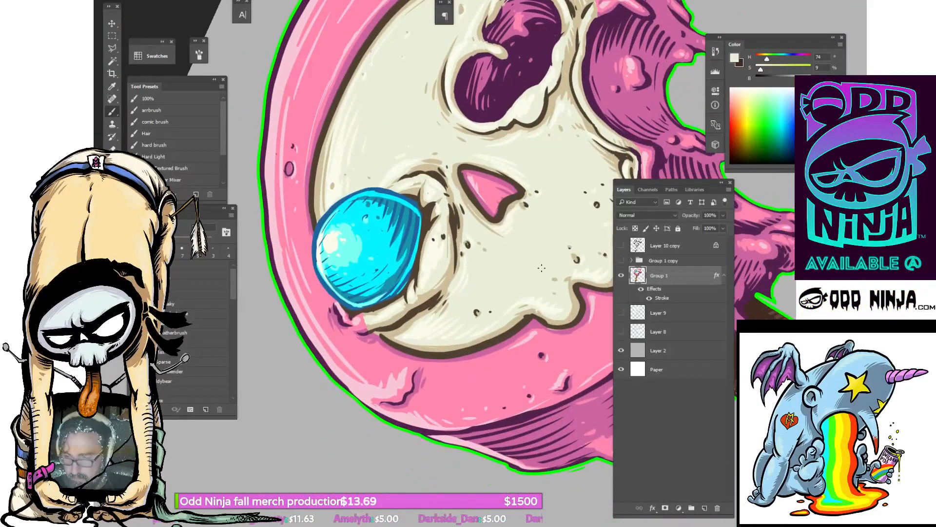
key(r)
drag(556, 267, 541, 347)
drag(605, 265, 468, 232)
key(ctrl+minus)
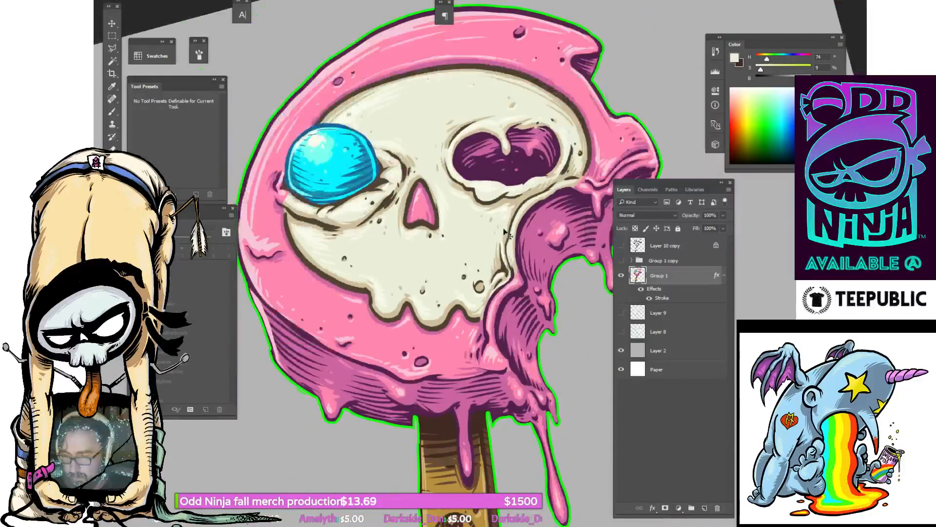
Try the green stroke on the merged popsicle at 49 px with outside and center positions.
drag(575, 289, 527, 236)
key(ctrl+minus)
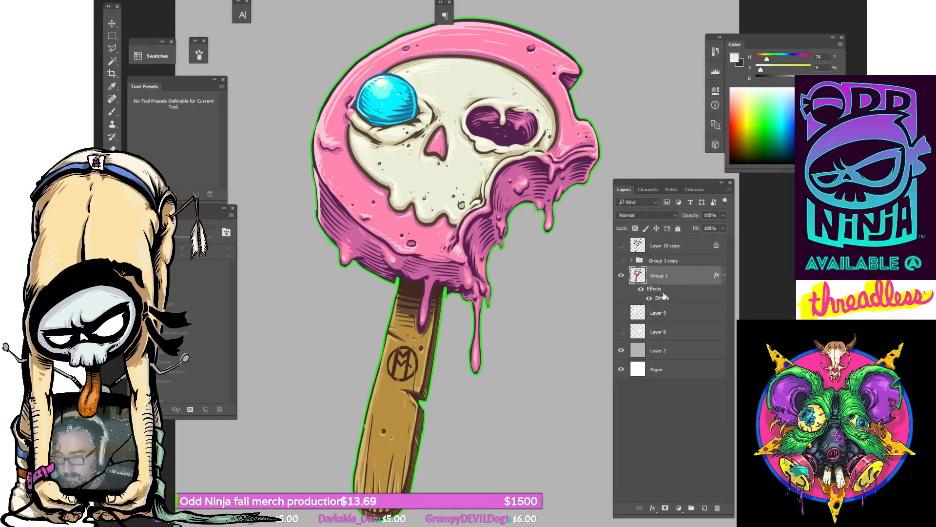
double_click(663, 297)
drag(486, 70, 701, 268)
drag(685, 299, 687, 299)
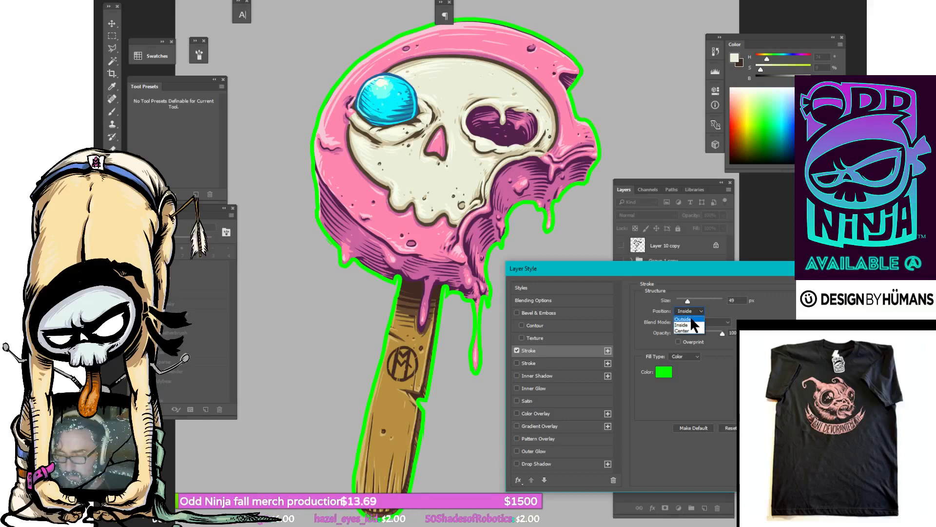
click(692, 320)
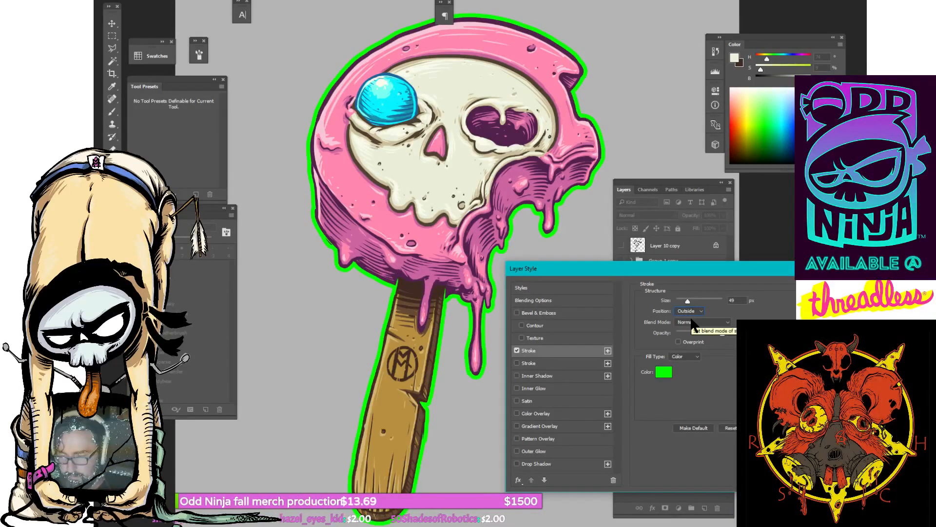
click(691, 331)
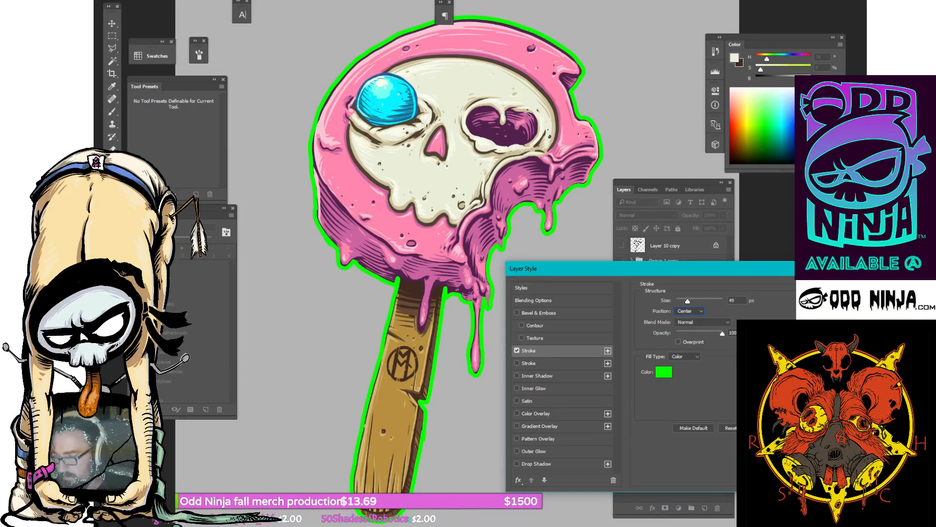
key(Return)
Delete the green stroke effect from the merged popsicle and move the layer list clear of the artwork.
drag(657, 289, 717, 508)
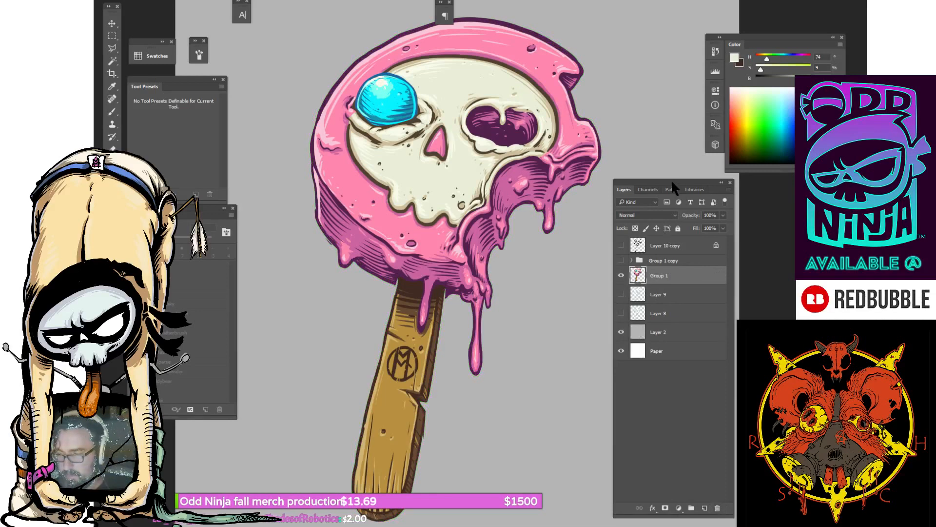
drag(670, 180, 783, 165)
drag(601, 179, 615, 198)
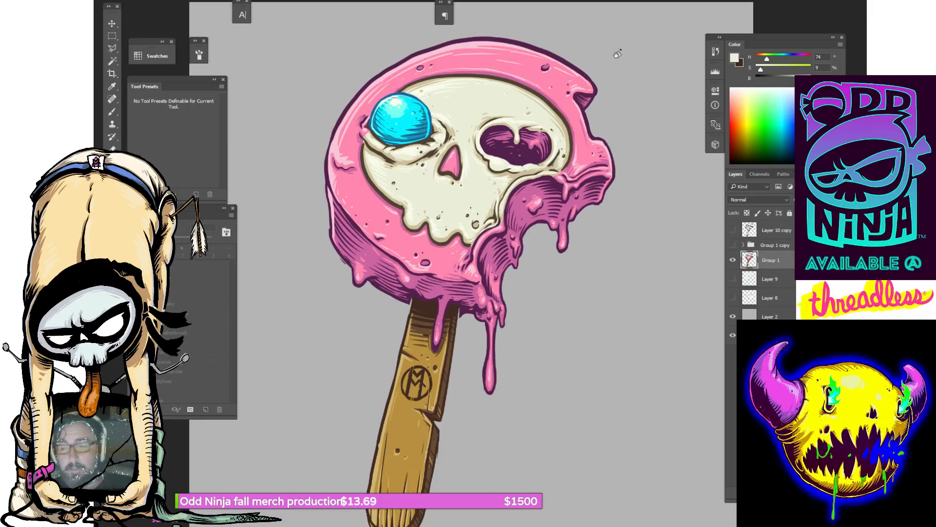
key(ctrl+minus)
key(ctrl+minus)
key(ctrl+plus)
key(ctrl+plus)
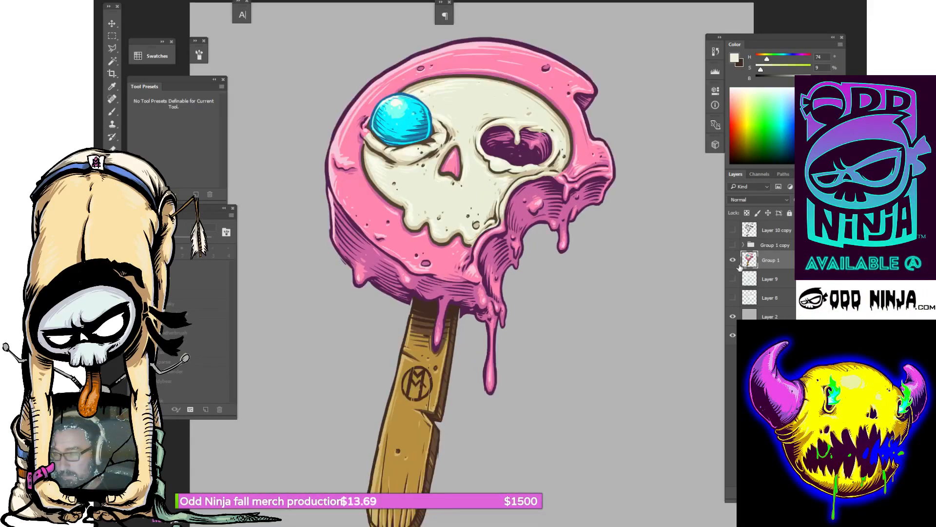
Load the merged popsicle's outline as a selection, and hide Layer 2 and Paper to check the artwork on transparency.
ctrl+click(748, 262)
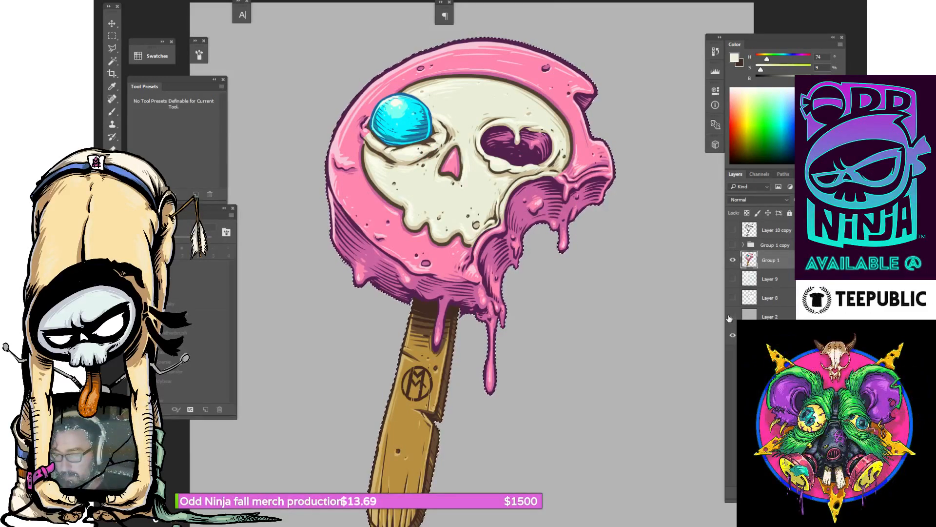
click(733, 316)
click(733, 335)
key(ctrl+0)
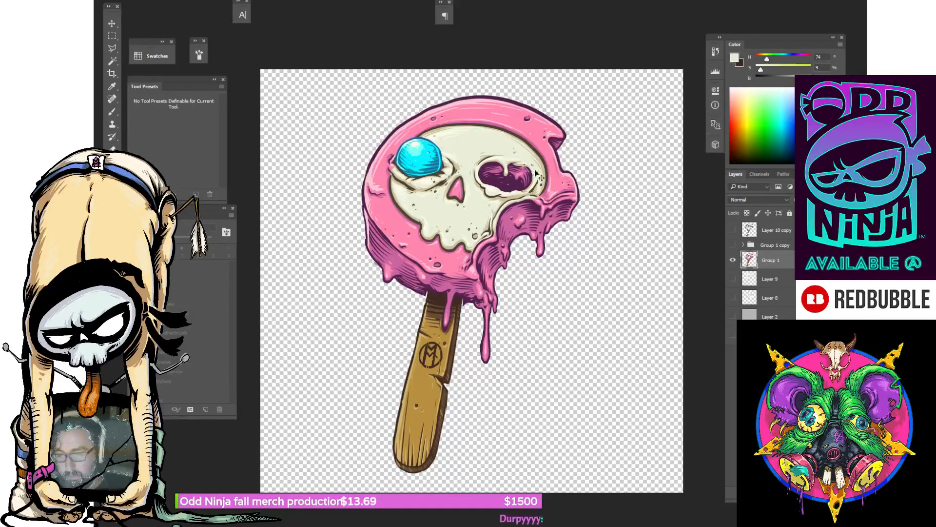
key(ctrl+plus)
drag(505, 105, 496, 168)
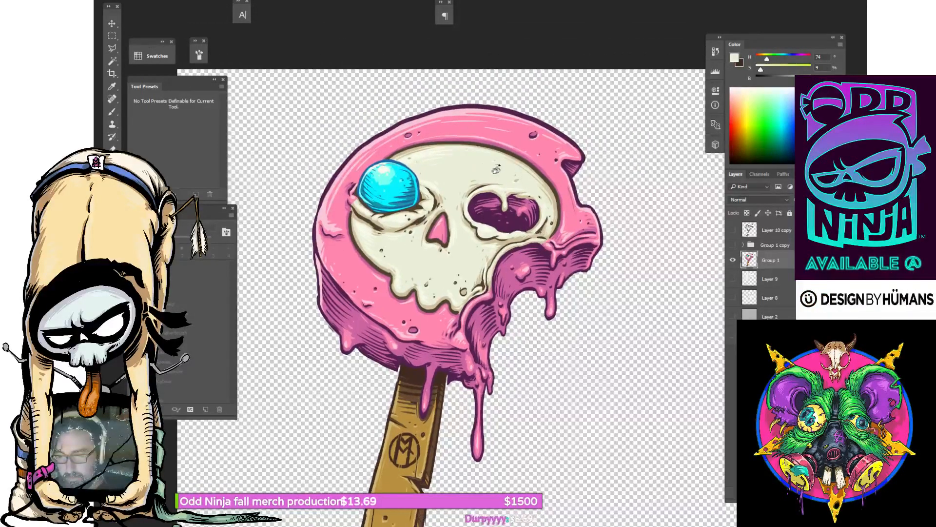
drag(514, 277, 529, 203)
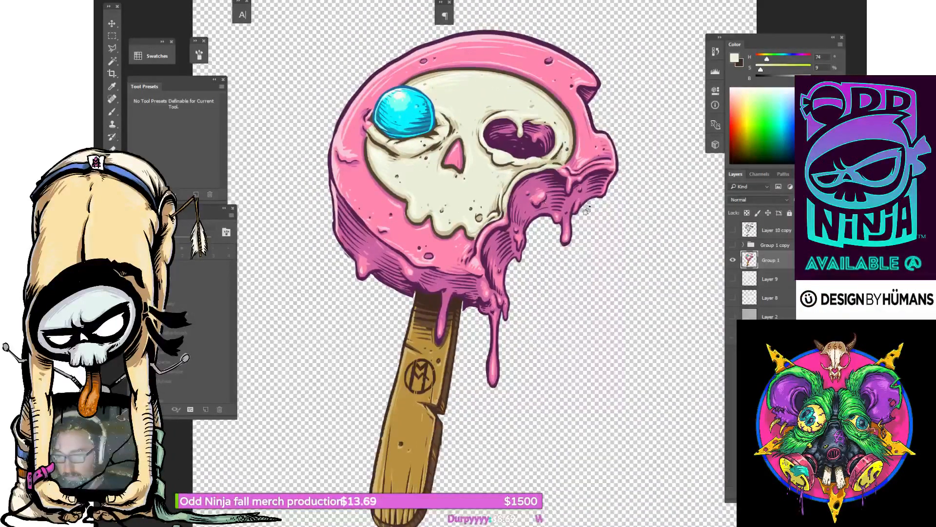
Show the gray Layer 2 again and brush loose bright green strokes (hue 156, saturation 100) across it.
click(732, 316)
key(ctrl+minus)
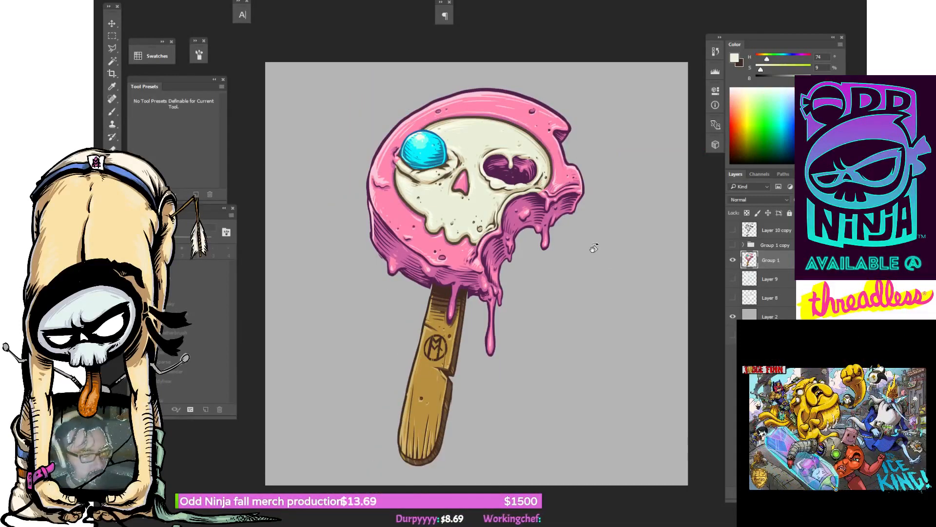
key(b)
click(775, 126)
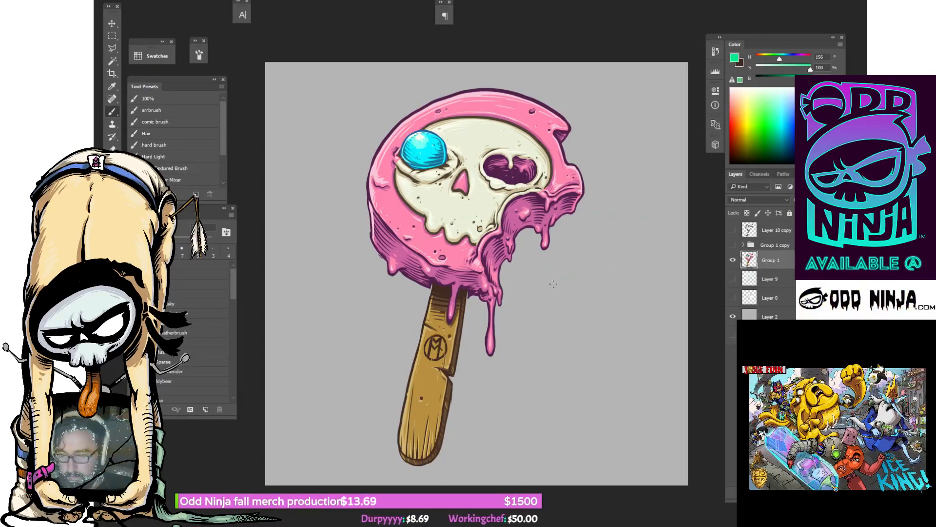
click(769, 312)
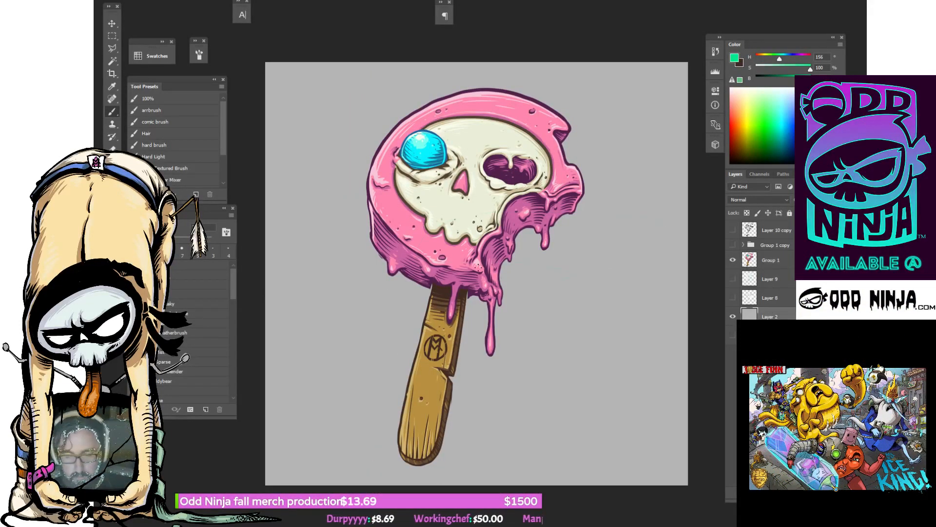
mouse_move(352, 294)
mouse_down()
mouse_move(533, 288)
mouse_move(412, 355)
mouse_move(643, 297)
mouse_move(584, 96)
mouse_move(515, 75)
mouse_move(361, 158)
mouse_up()
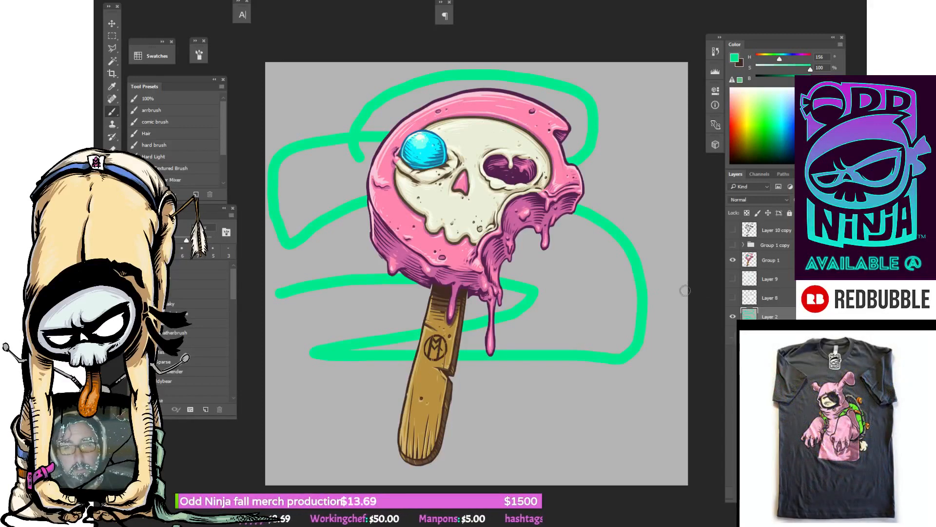
Fill all of Layer 2 with the bright green and compare the popsicle against transparency.
key(alt+BackSpace)
key(v)
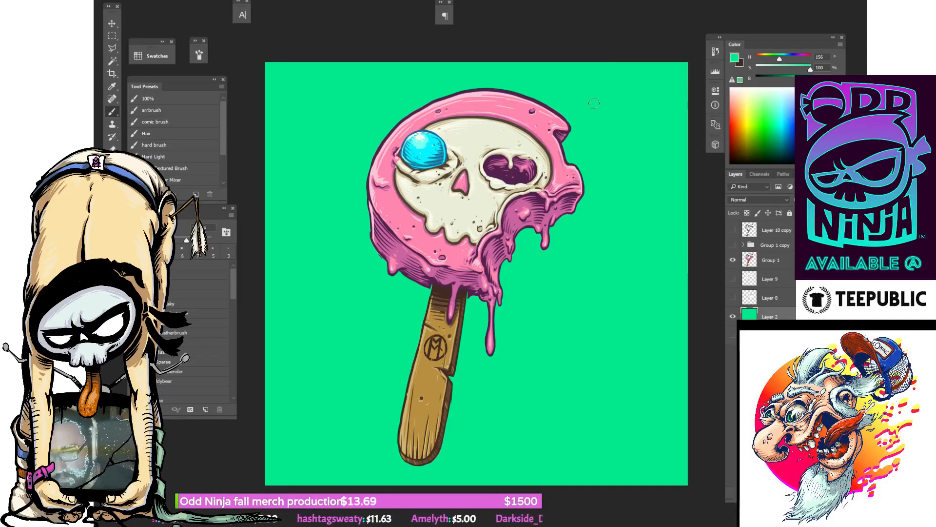
click(732, 318)
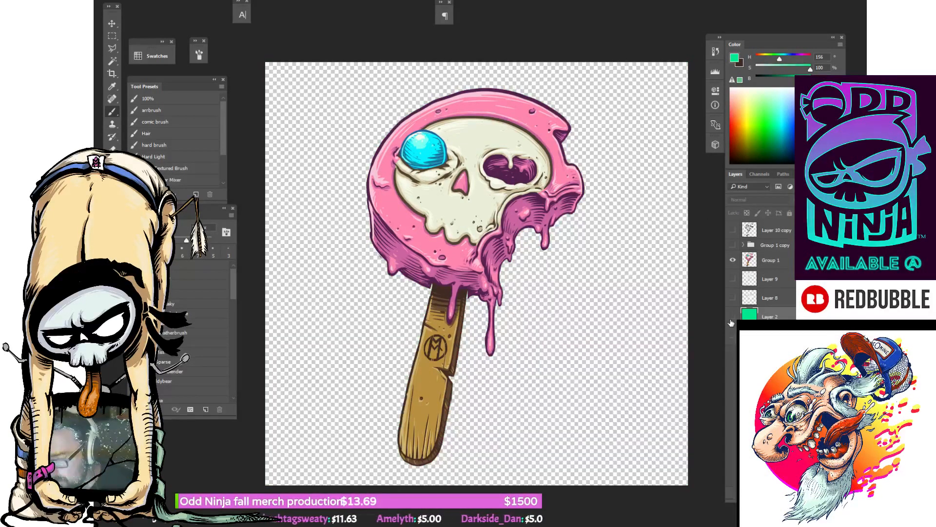
drag(643, 368, 653, 351)
click(732, 317)
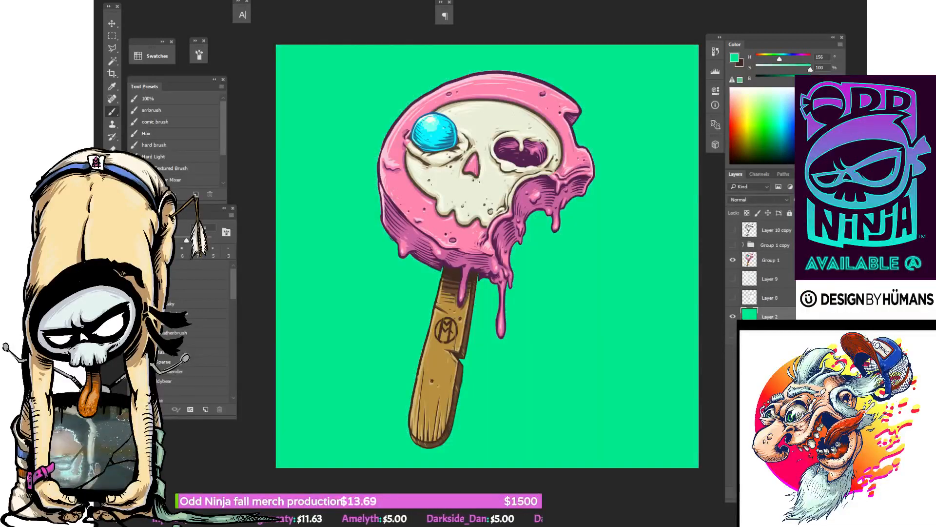
Turn the green background layer light gray with Hue/Saturation by removing its saturation and raising its lightness.
key(ctrl+u)
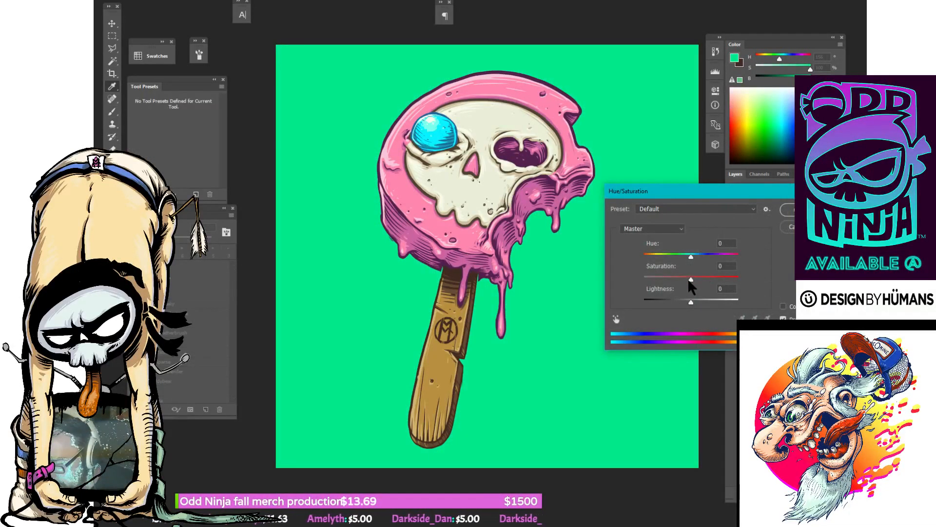
drag(691, 280, 634, 275)
drag(690, 301, 713, 302)
key(Return)
Show the black line art of Layer 10 copy over the colored popsicle.
key(ctrl+plus)
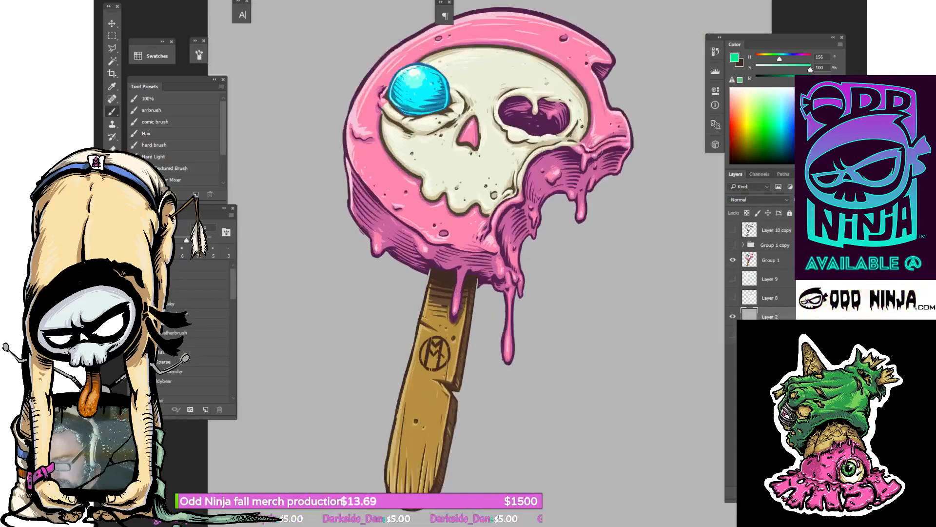
drag(535, 102, 538, 169)
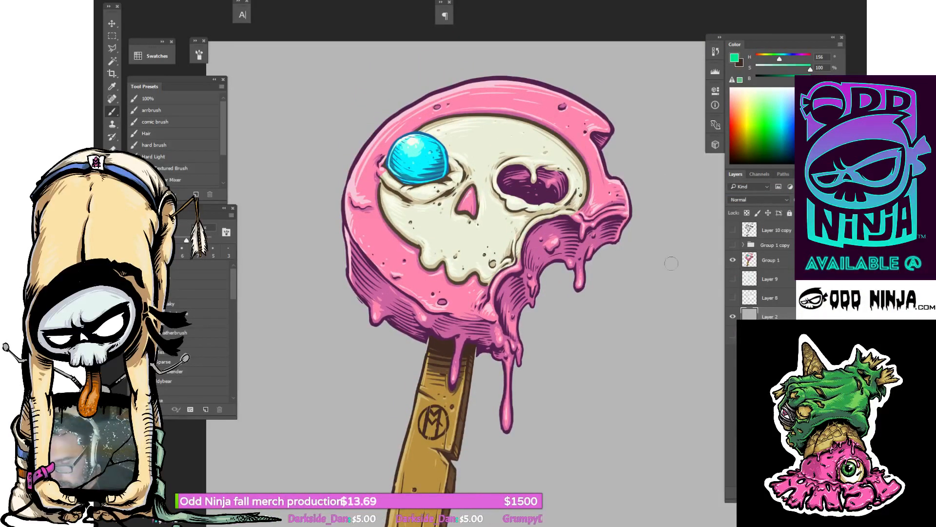
click(732, 231)
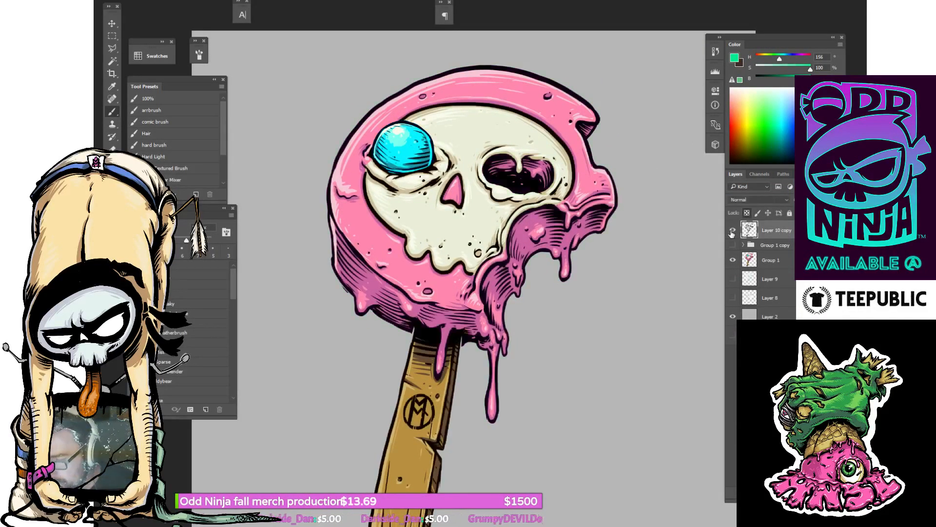